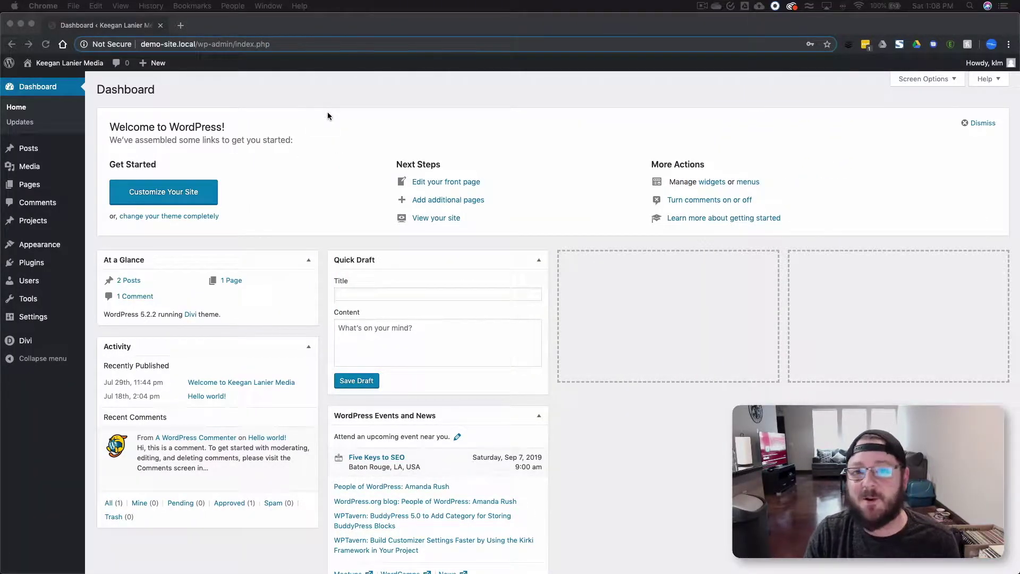
# Go from the dashboard to Installed Plugins and start adding a new plugin.
pyautogui.click(102, 255)
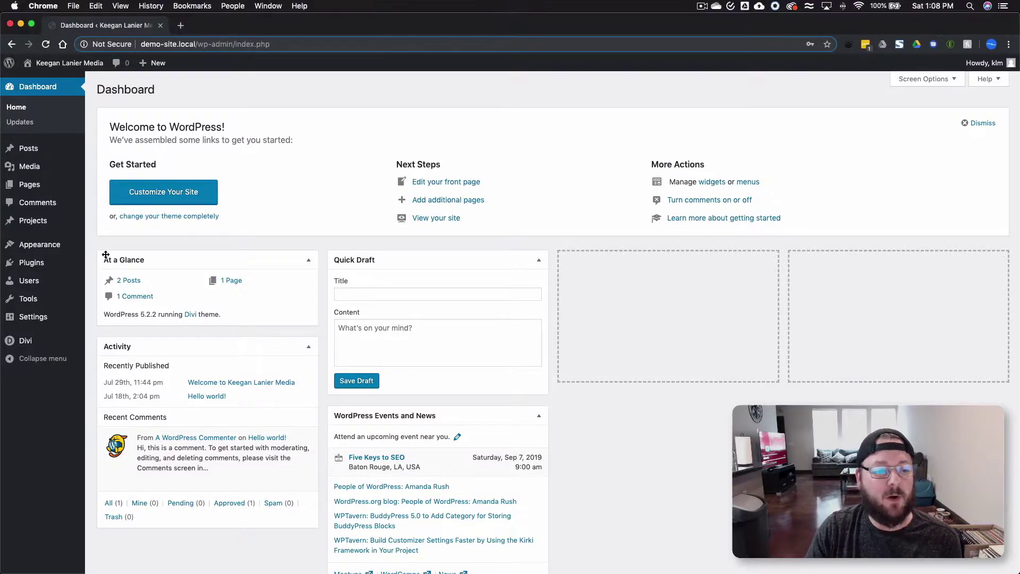
pyautogui.click(45, 267)
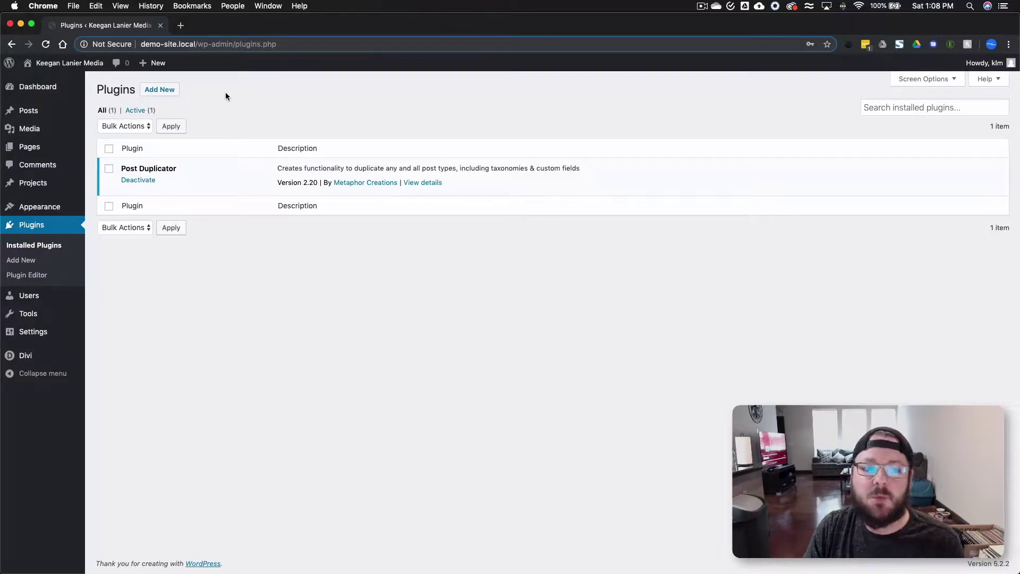
pyautogui.click(169, 92)
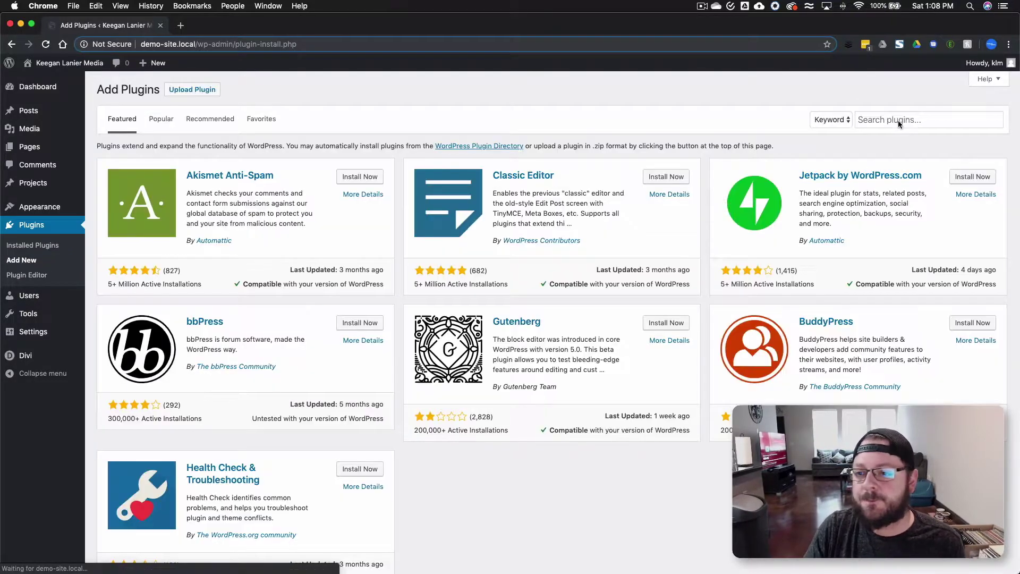
# Search plugins for 'forminator', then install and activate Forminator.
pyautogui.click(899, 117)
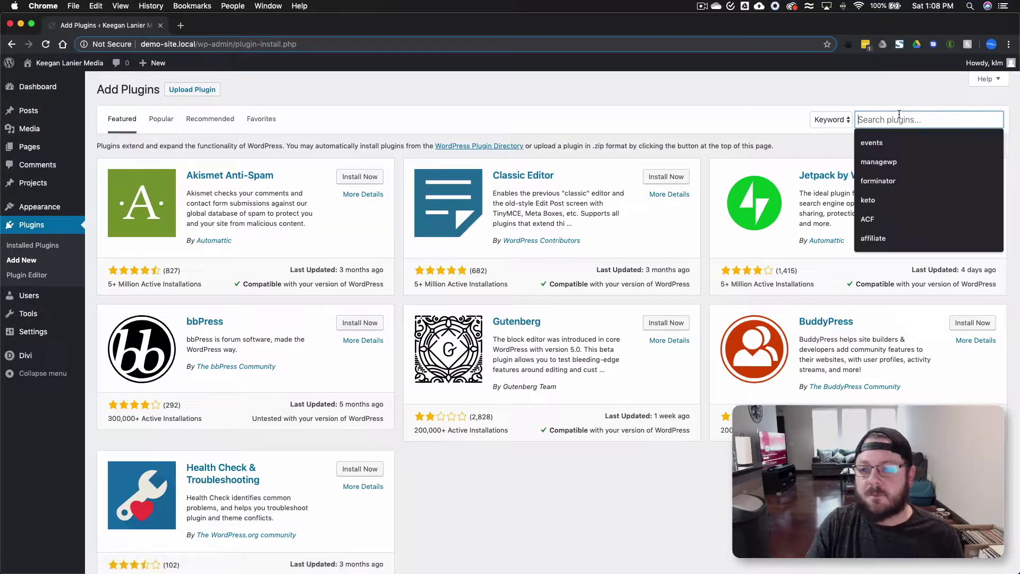
pyautogui.write('forminator')
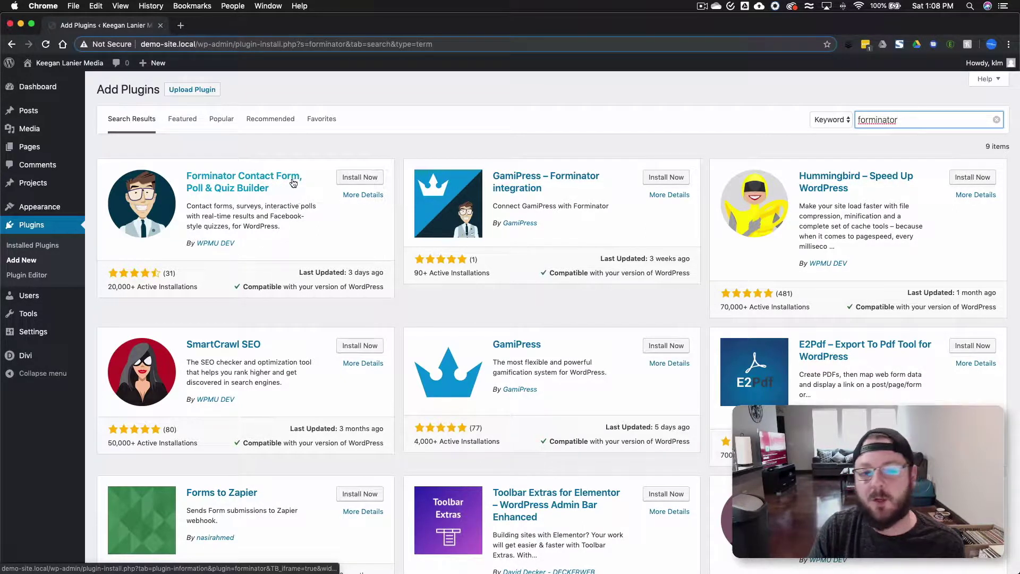
pyautogui.click(363, 179)
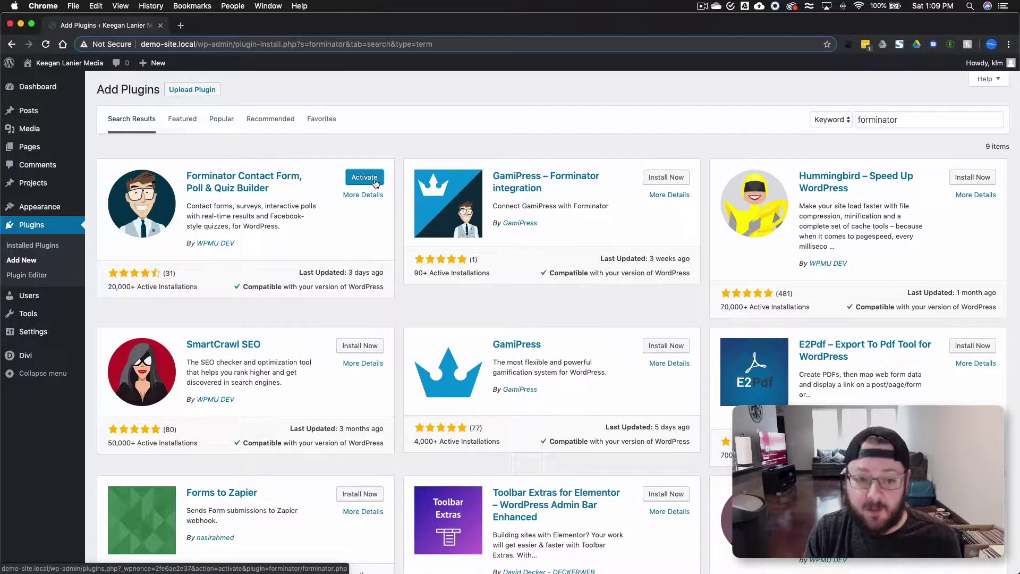
pyautogui.click(376, 184)
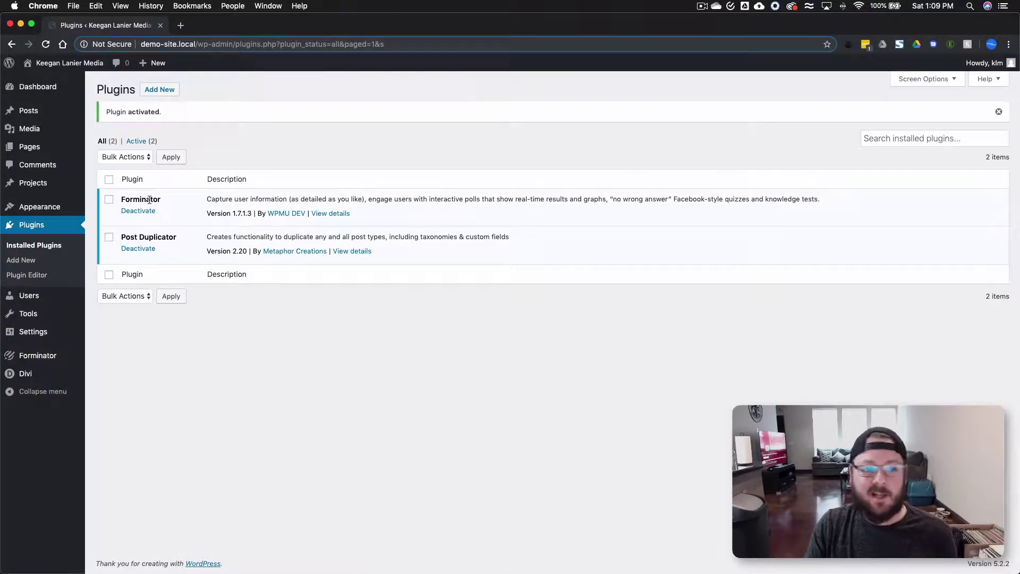
# Open the Forminator Dashboard and look over its Forms, Polls and Quizzes sections.
pyautogui.moveTo(24, 360)
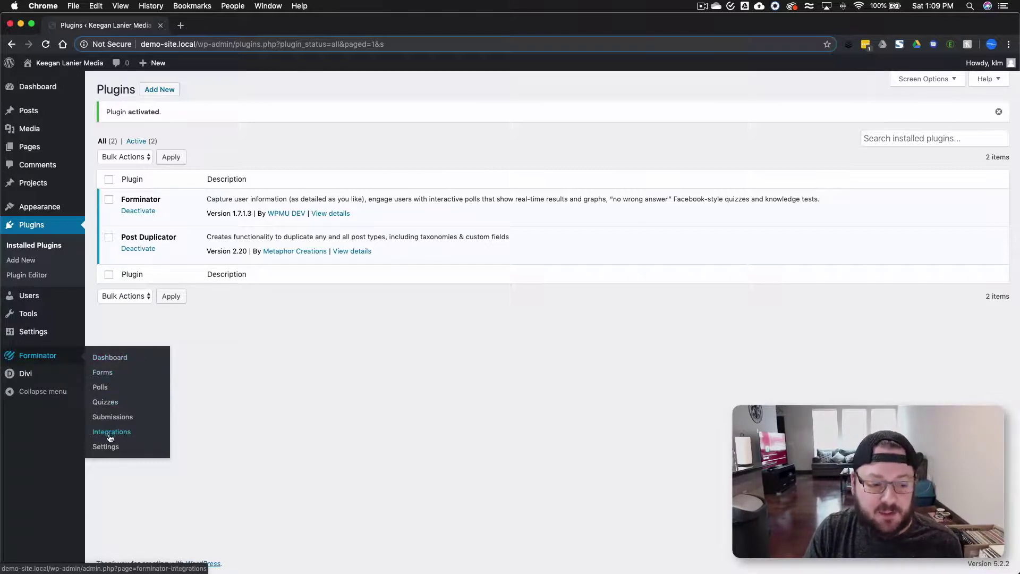
pyautogui.click(117, 359)
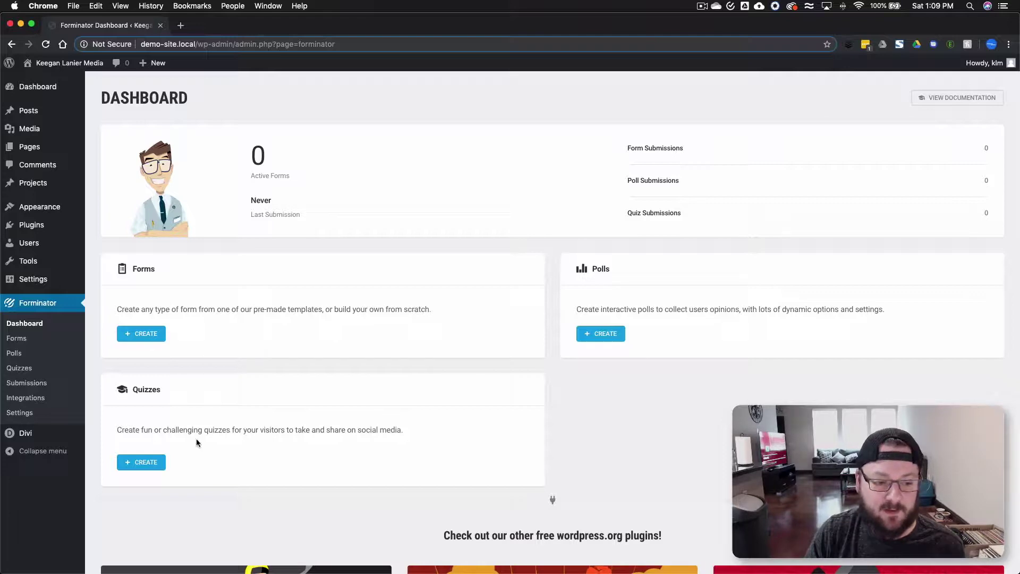
pyautogui.scroll(-10, 461, 357)
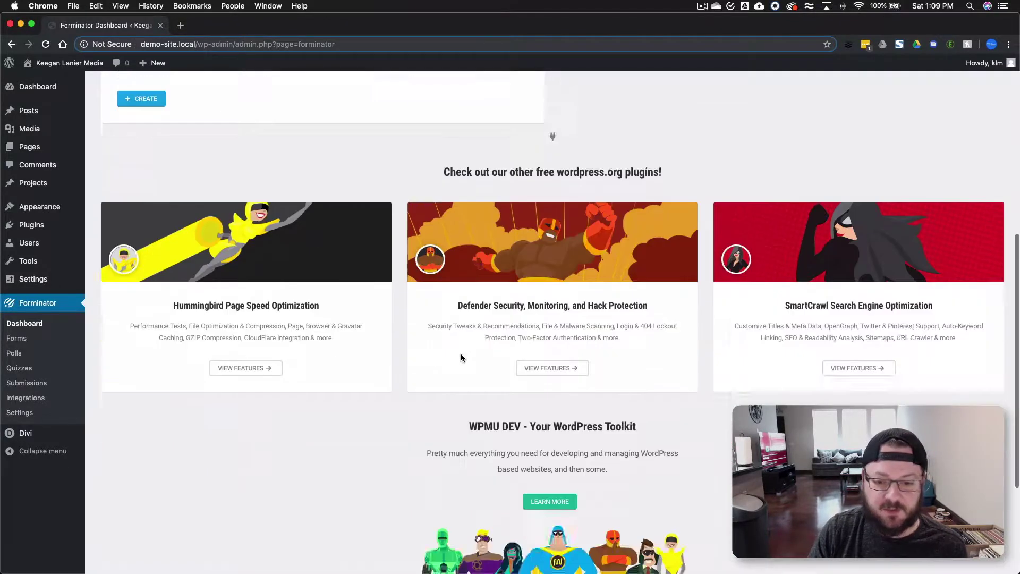
pyautogui.scroll(9, 455, 189)
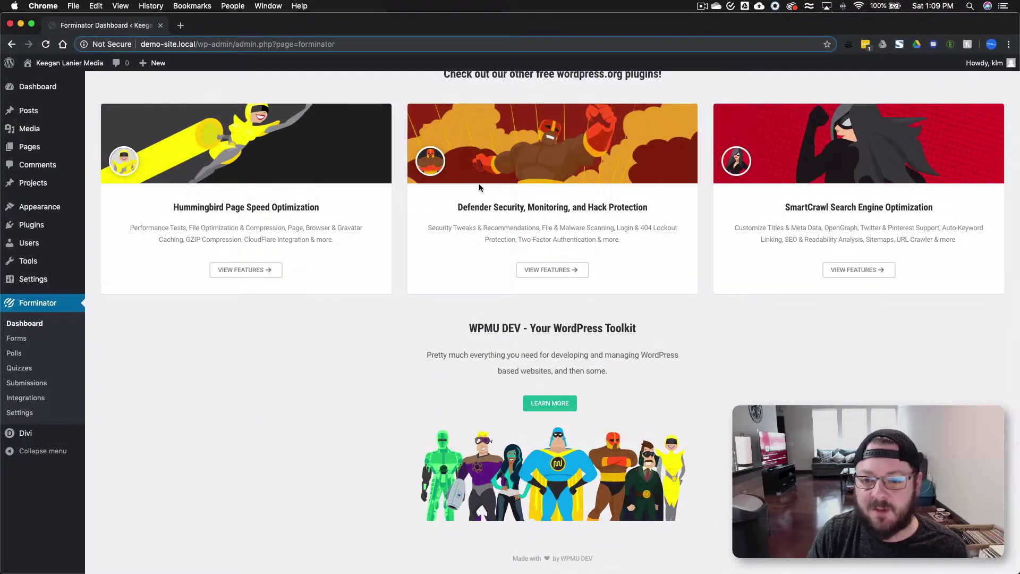
pyautogui.scroll(2, 473, 191)
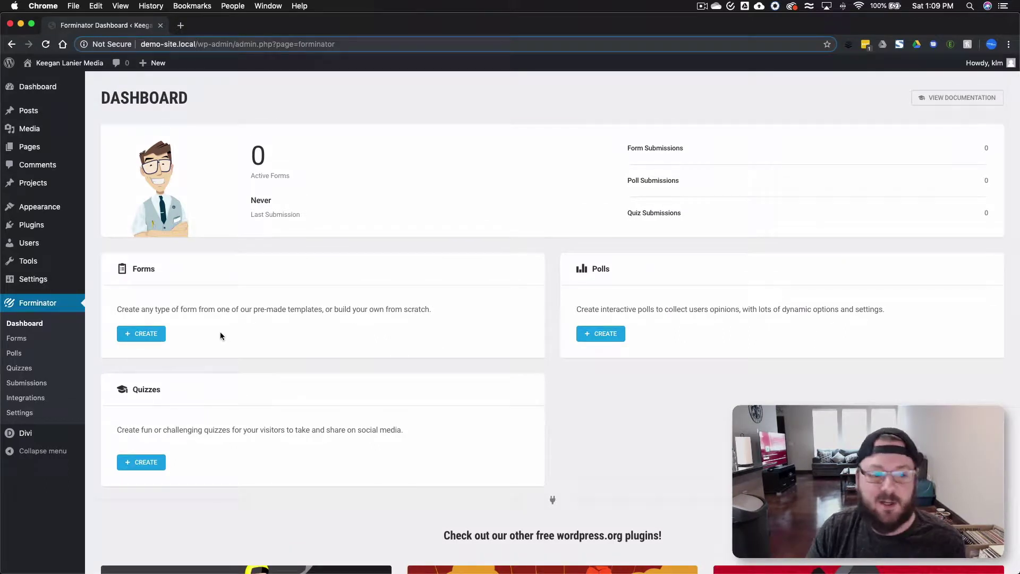
# Create a new form named 'Contact Form' from the Contact Form template.
pyautogui.click(150, 333)
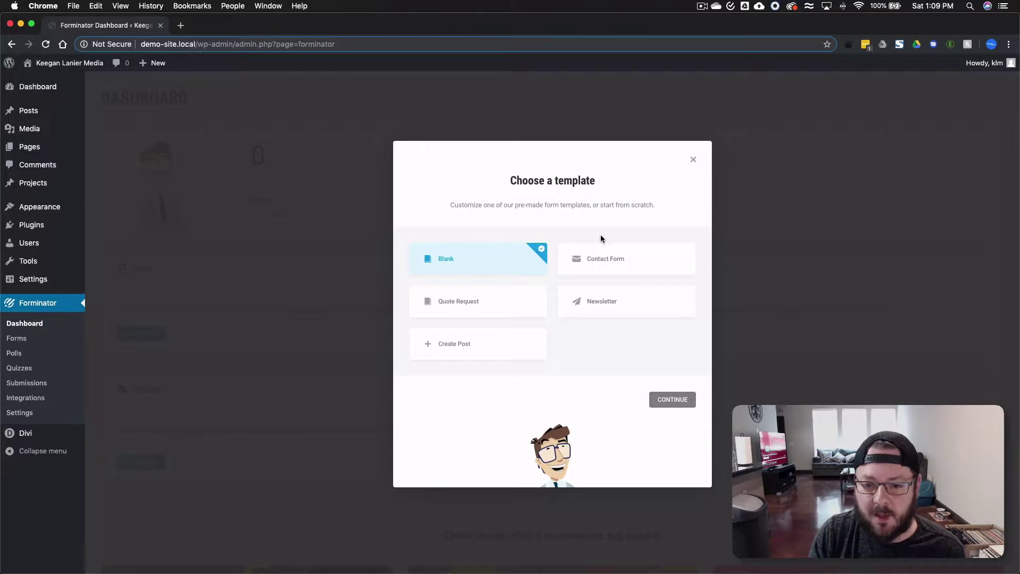
pyautogui.click(606, 258)
pyautogui.click(672, 399)
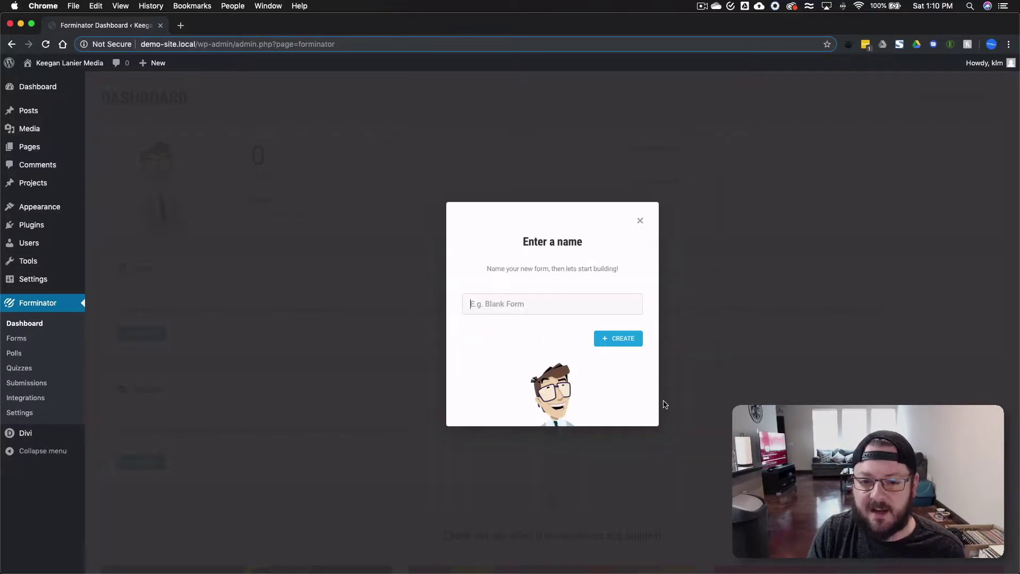
pyautogui.write('Contact Form')
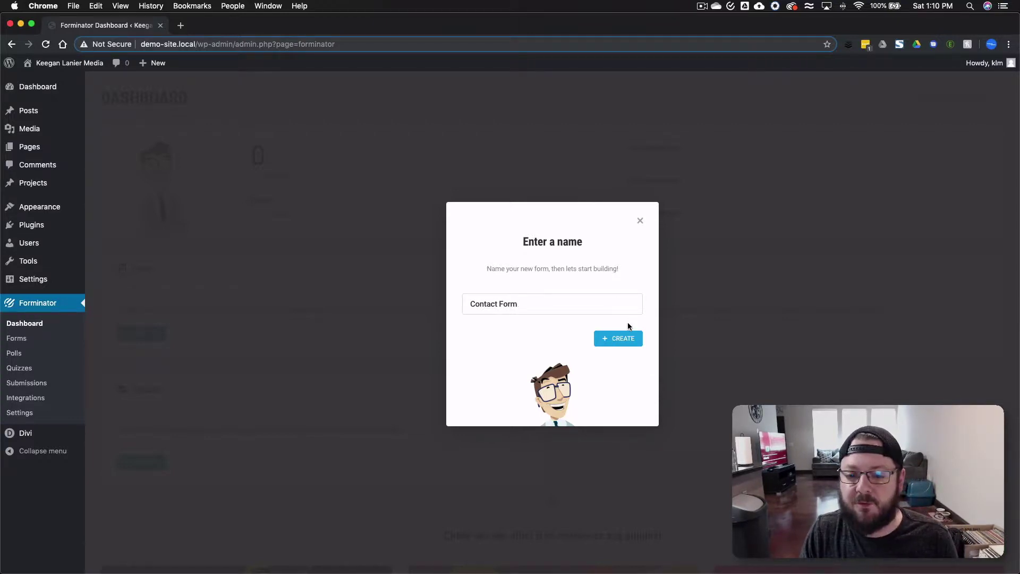
pyautogui.click(620, 342)
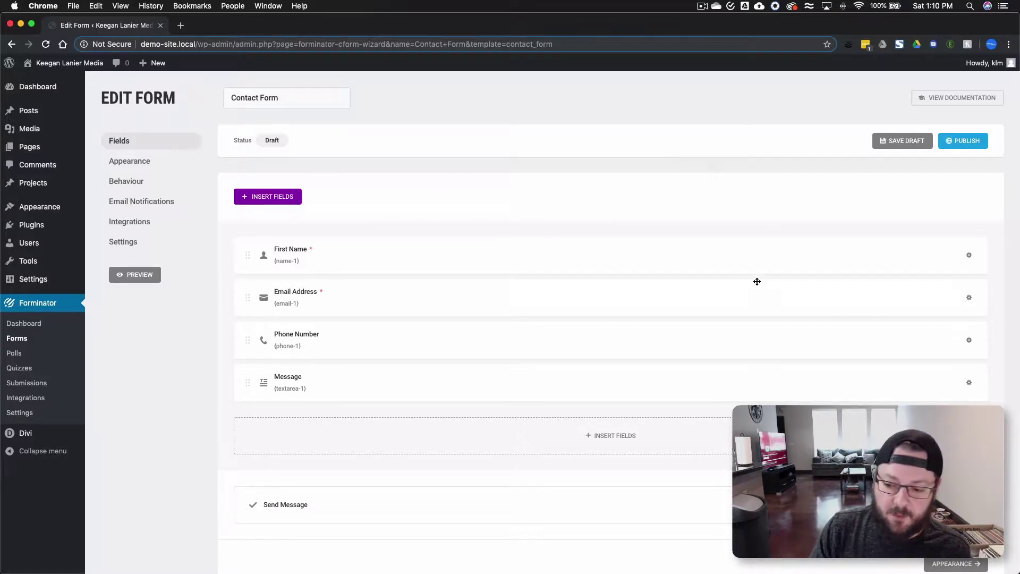
# Preview the Contact Form, publish it, copy its shortcode, and preview it again.
pyautogui.click(133, 275)
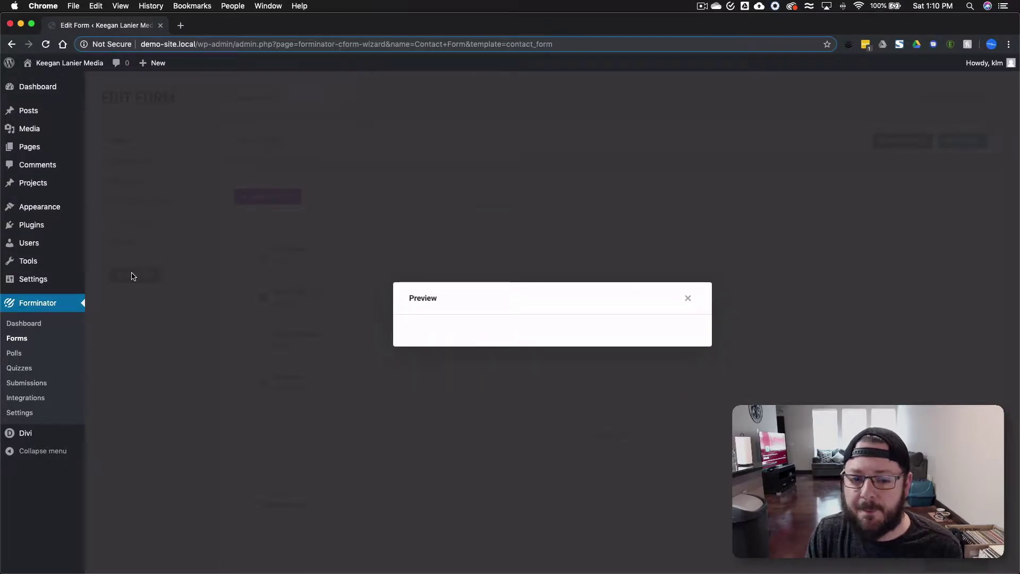
pyautogui.click(688, 300)
pyautogui.click(977, 142)
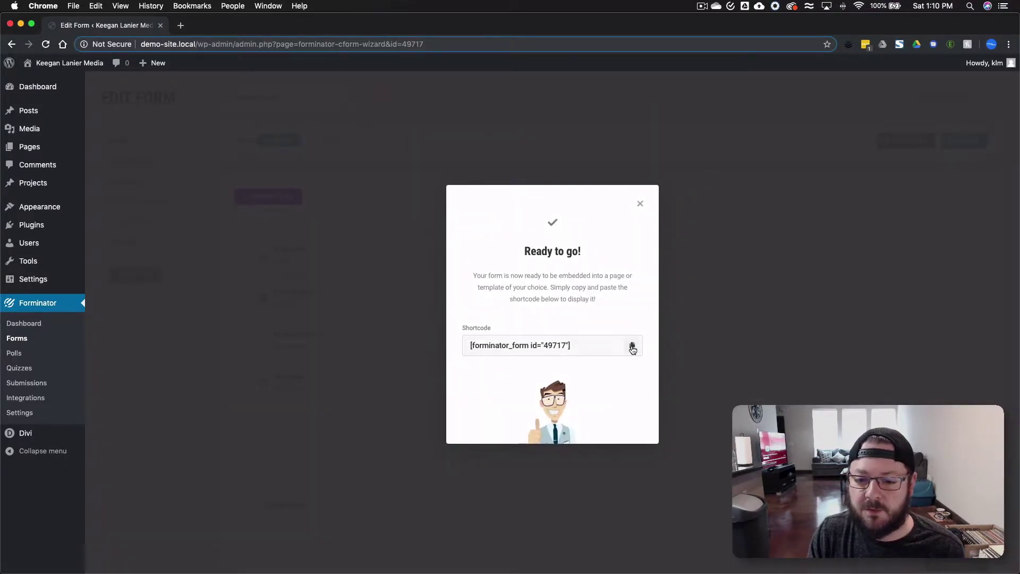
pyautogui.click(632, 346)
pyautogui.click(641, 205)
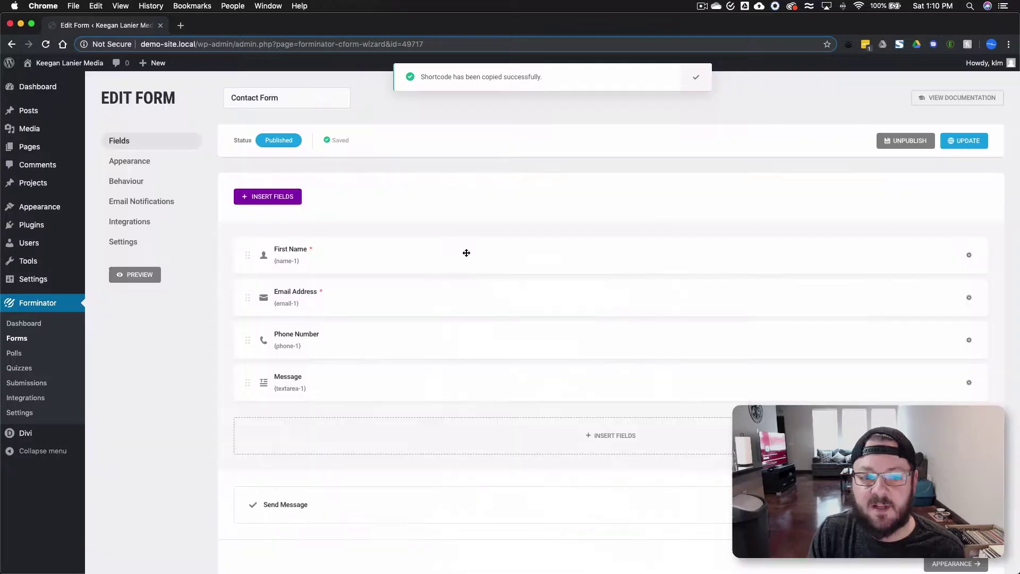
pyautogui.click(135, 275)
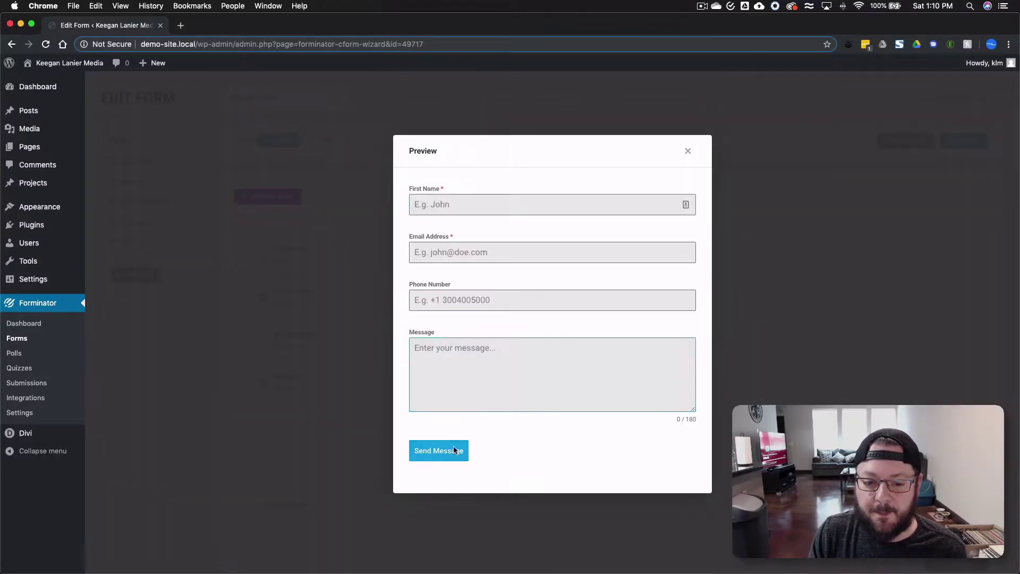
pyautogui.click(690, 151)
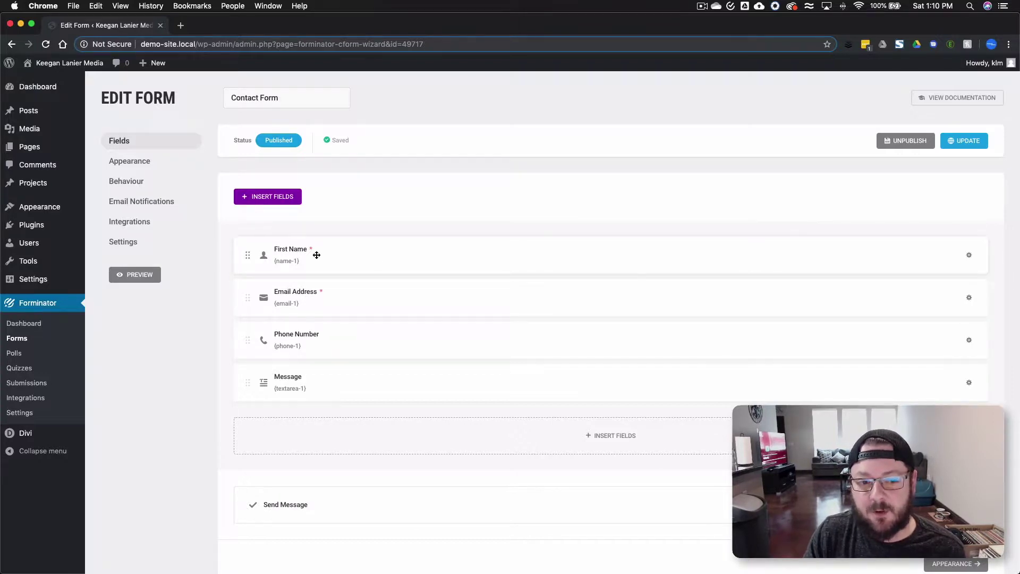
# Place Email Address beside First Name on one row, save, and preview the new layout.
pyautogui.moveTo(331, 302); pyautogui.dragTo(972, 259)
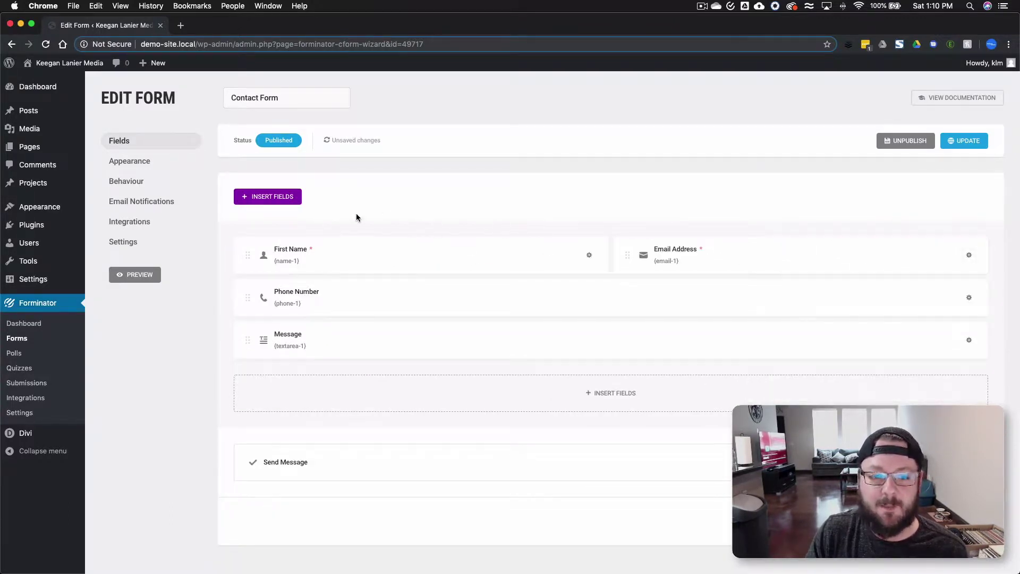
pyautogui.click(956, 141)
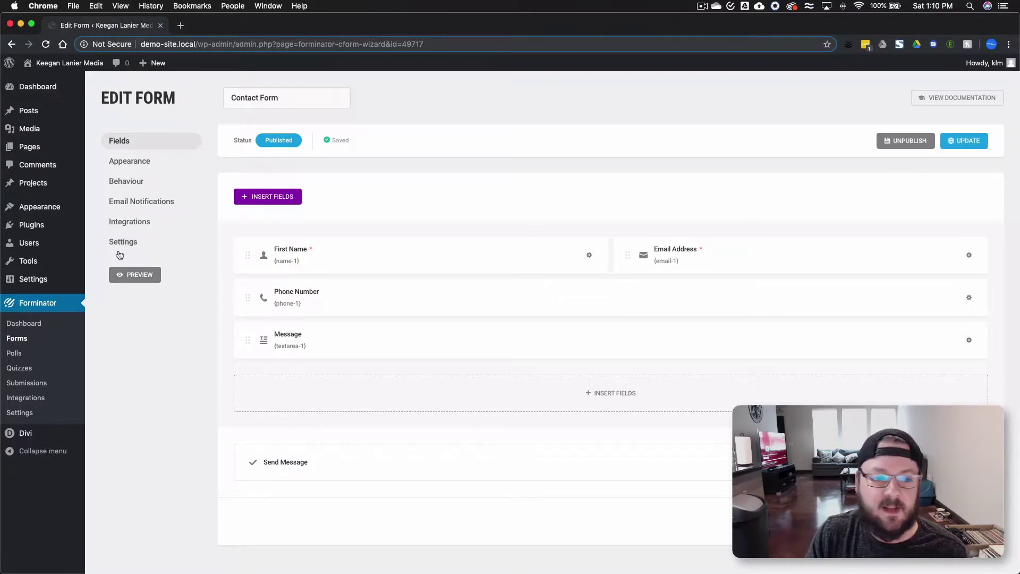
pyautogui.click(132, 276)
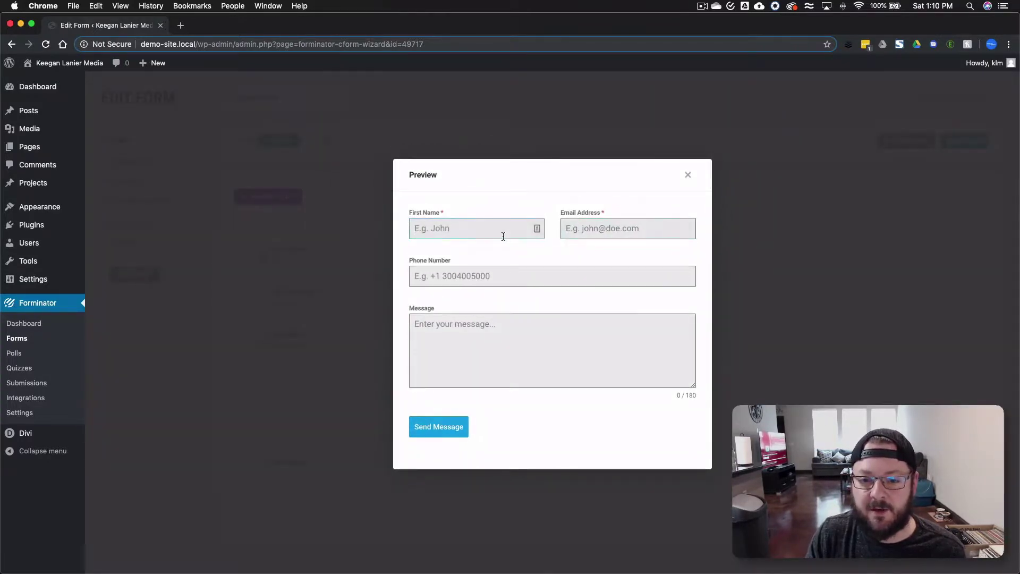
pyautogui.click(687, 175)
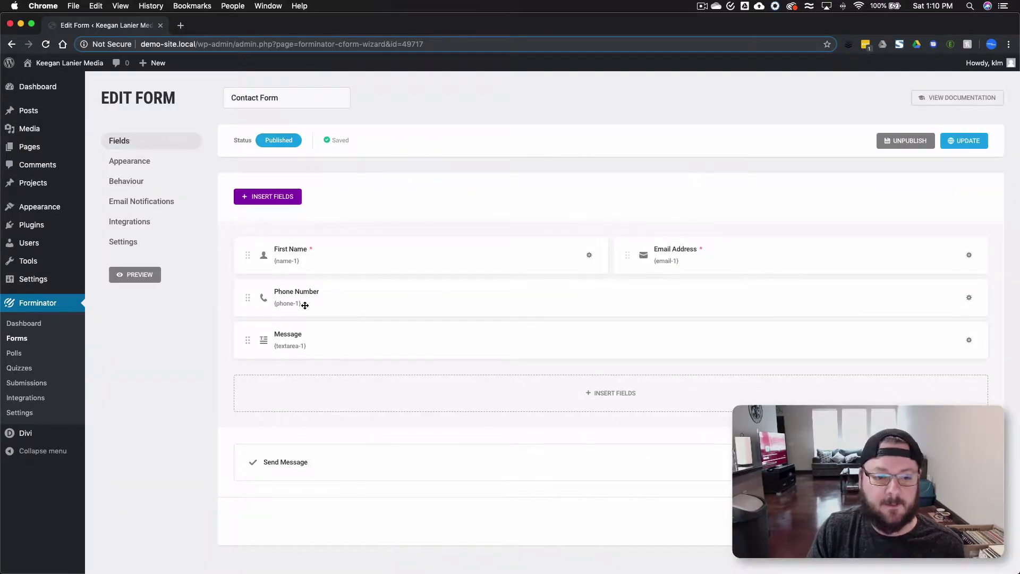
pyautogui.click(616, 393)
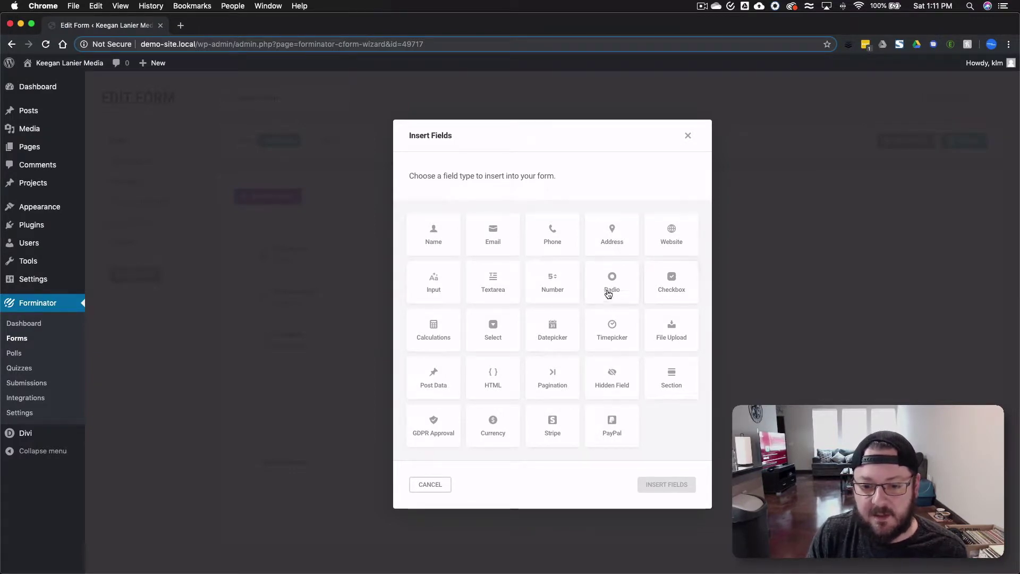
# Add a Select dropdown field and relabel it 'Choose Your Option'.
pyautogui.click(491, 328)
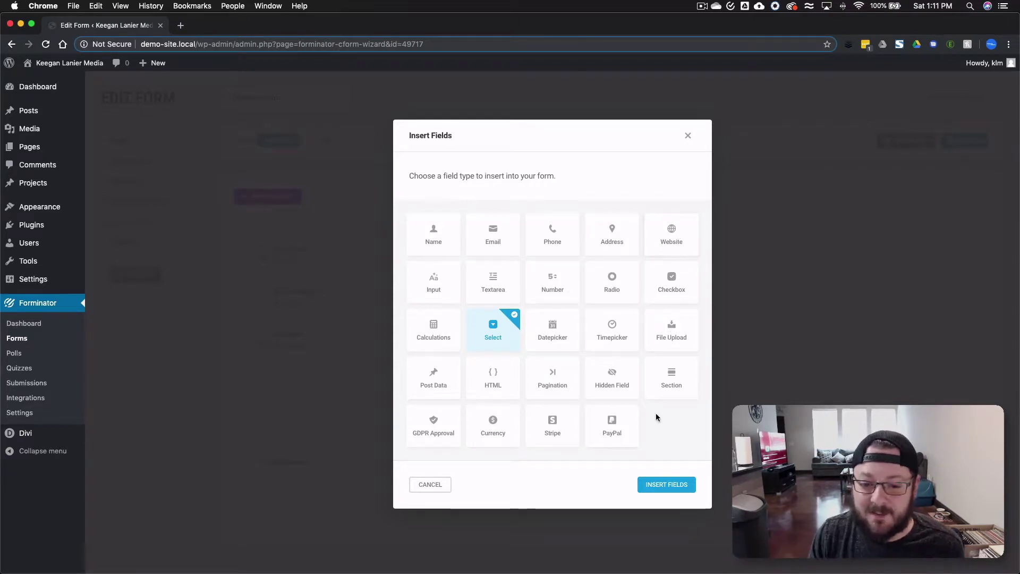
pyautogui.click(662, 484)
pyautogui.click(339, 383)
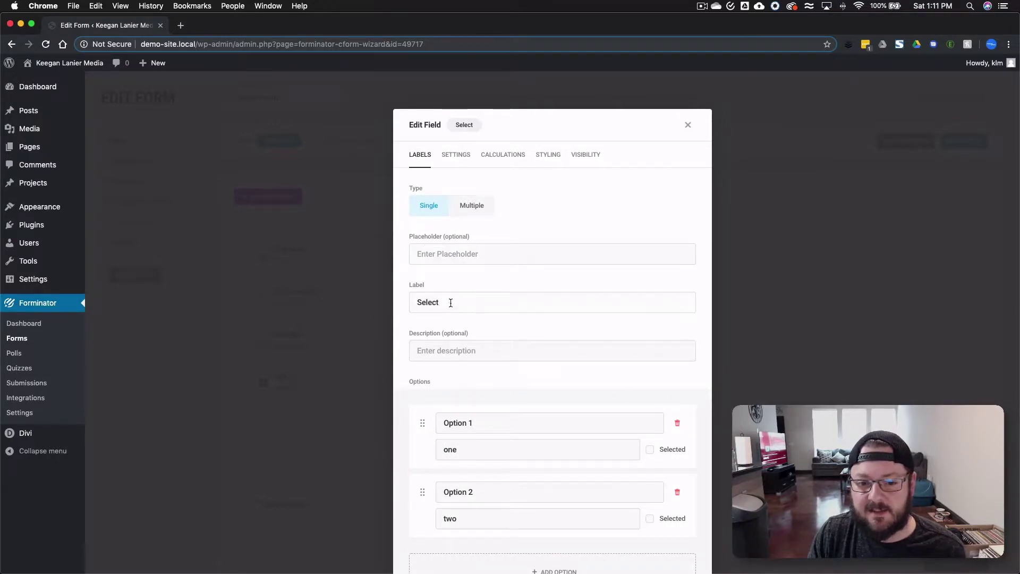
pyautogui.moveTo(451, 302); pyautogui.dragTo(365, 304)
pyautogui.write('Ch')
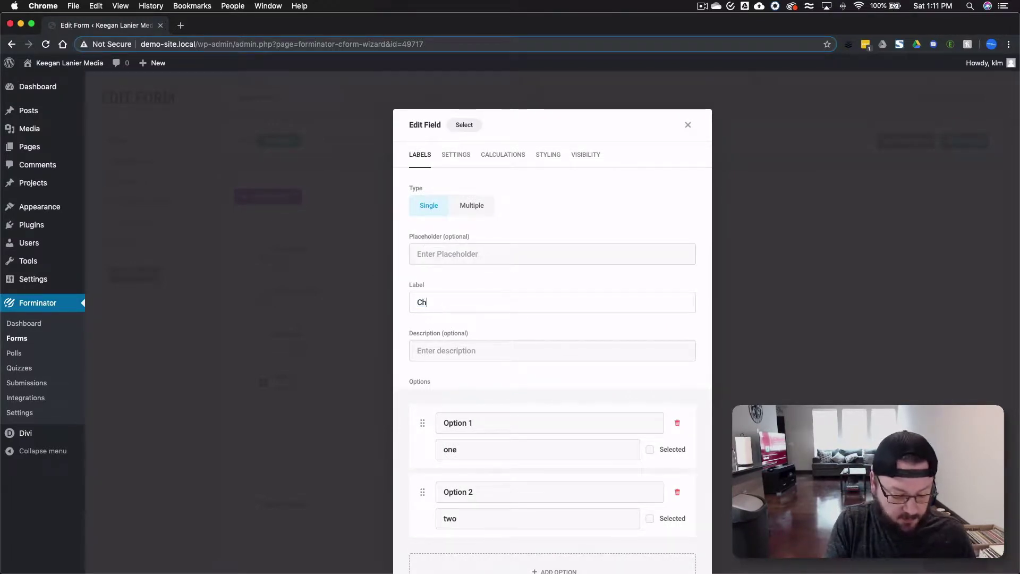
pyautogui.write('oose Your Optio')
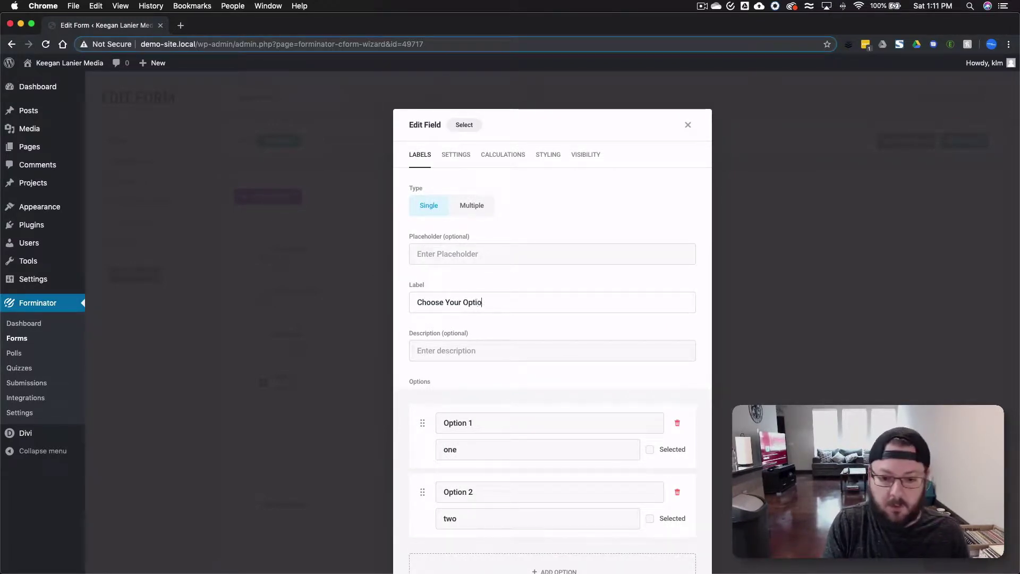
pyautogui.write('n')
pyautogui.scroll(-4, 478, 372)
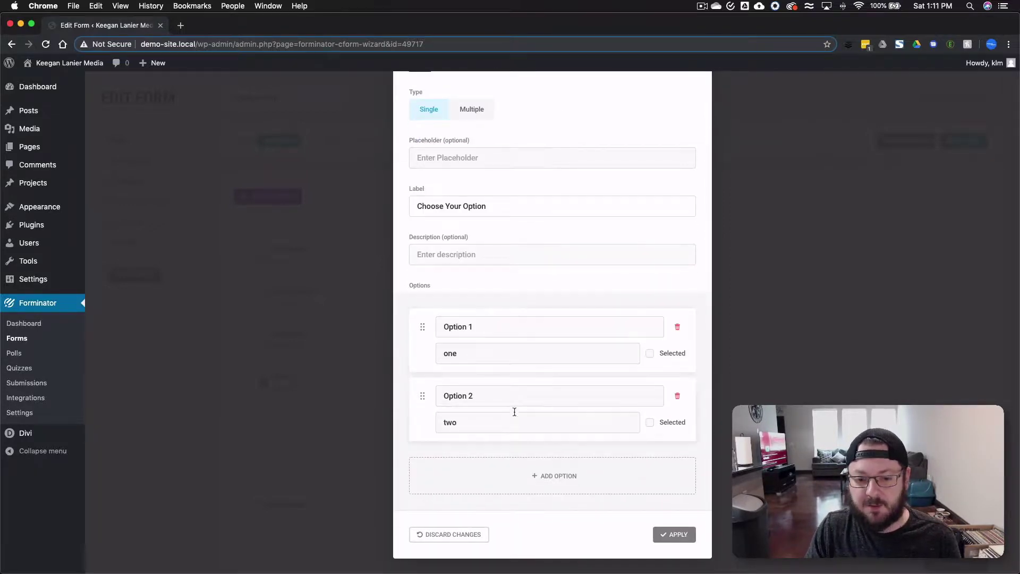
pyautogui.scroll(4, 468, 231)
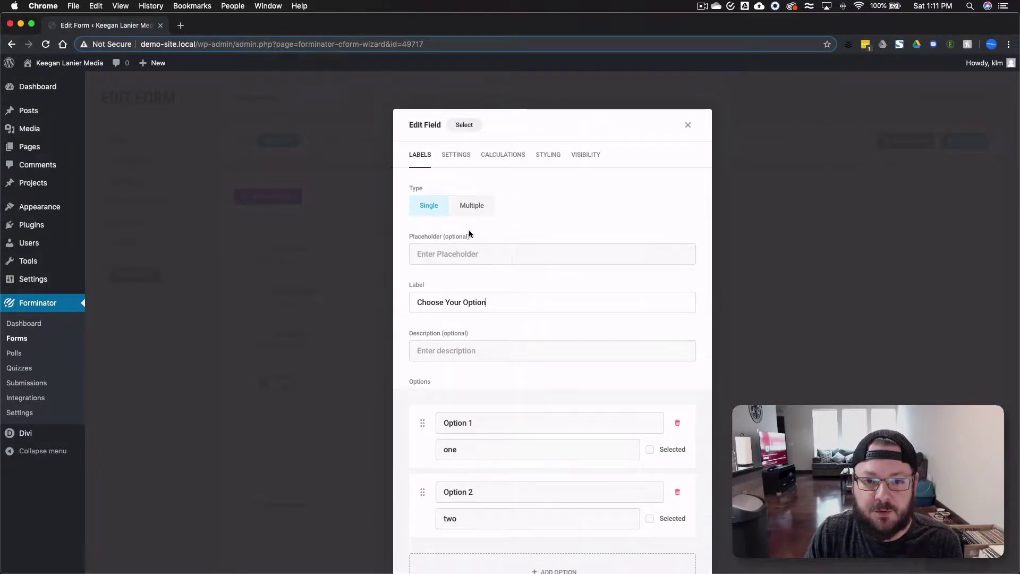
pyautogui.click(456, 156)
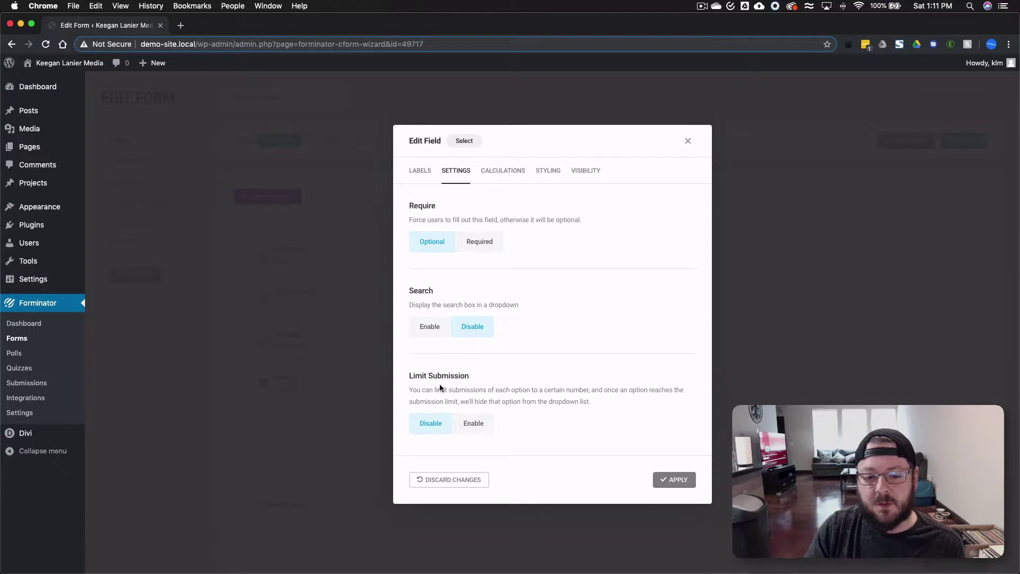
# Look through the Select field's Calculations and Styling options, then show its Visibility rules.
pyautogui.click(507, 170)
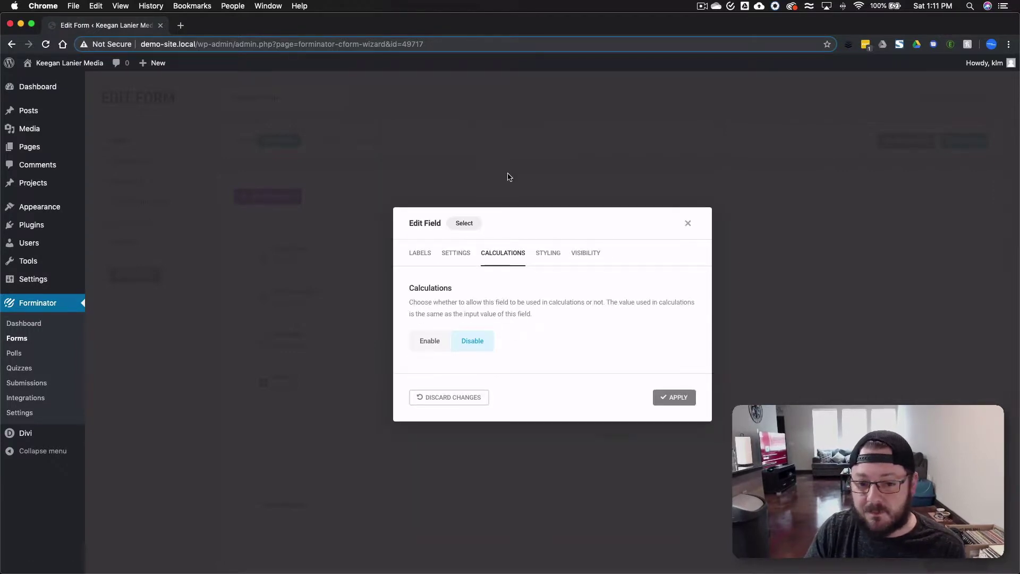
pyautogui.click(548, 253)
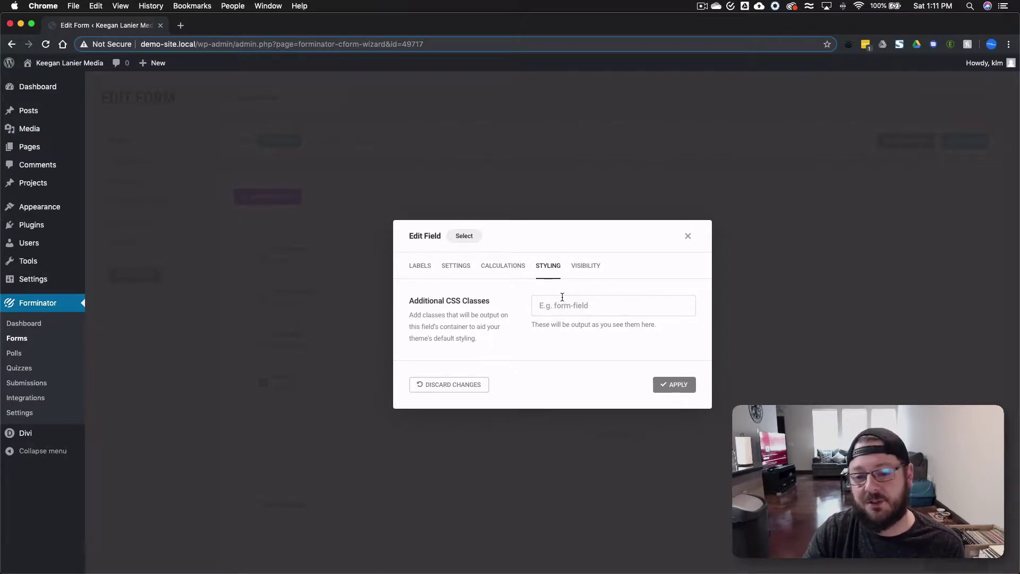
pyautogui.click(592, 265)
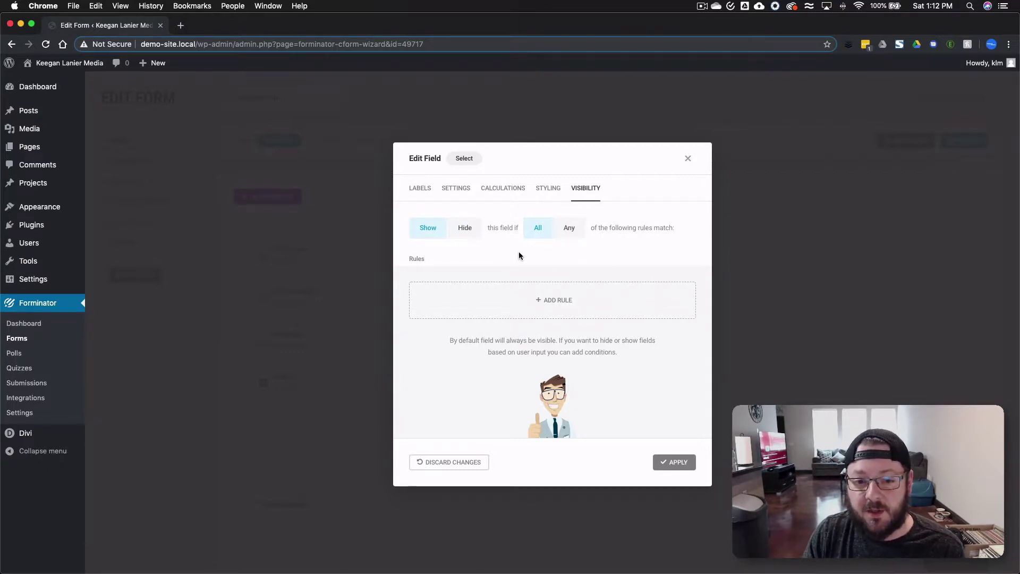
pyautogui.click(586, 290)
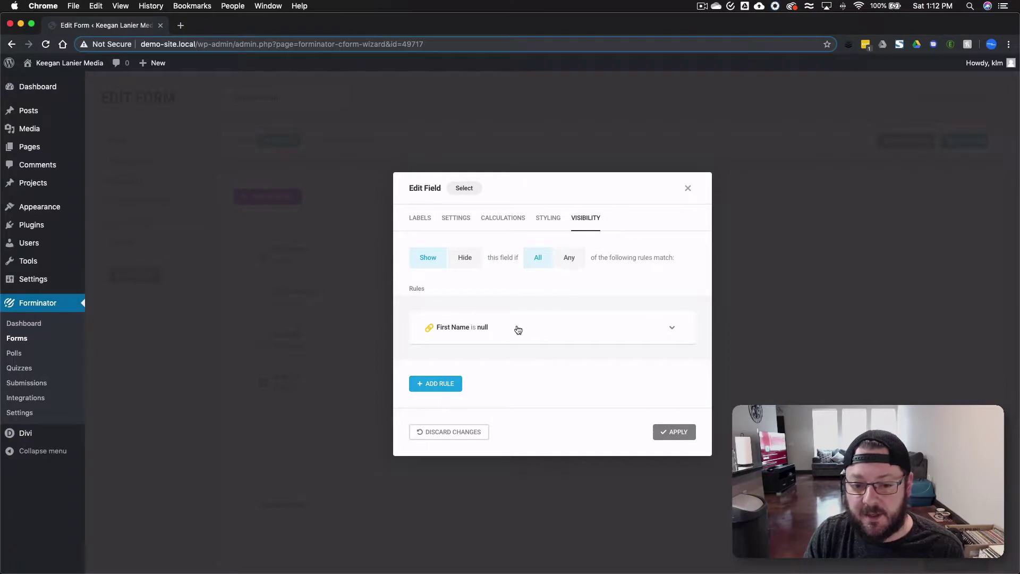
pyautogui.click(672, 327)
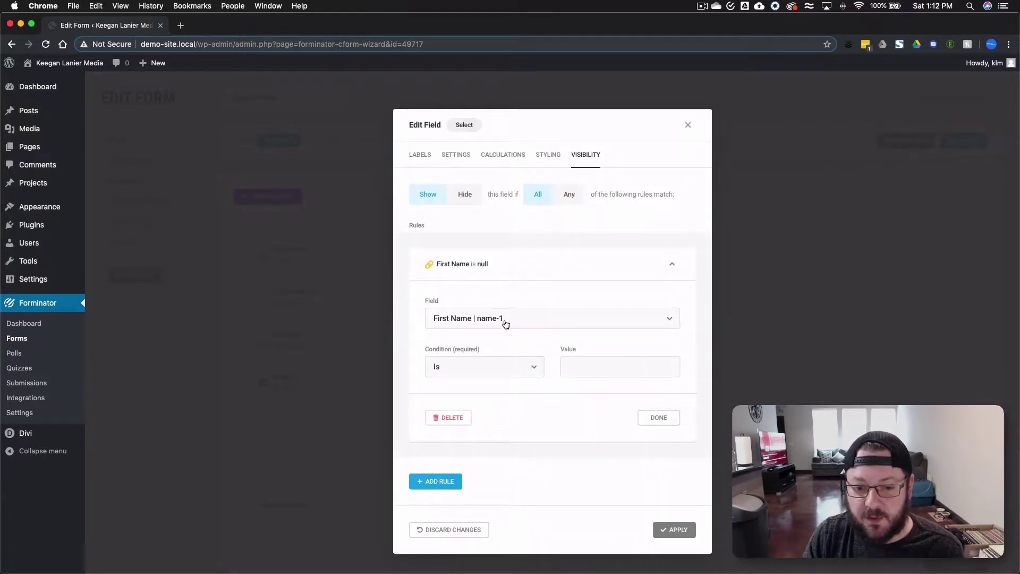
pyautogui.click(552, 266)
pyautogui.click(532, 327)
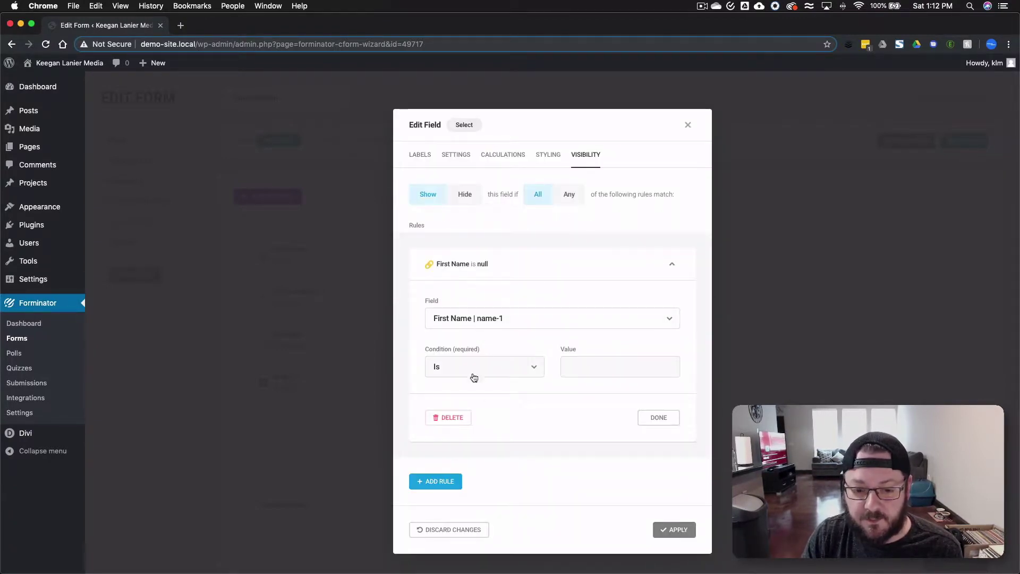
pyautogui.click(485, 371)
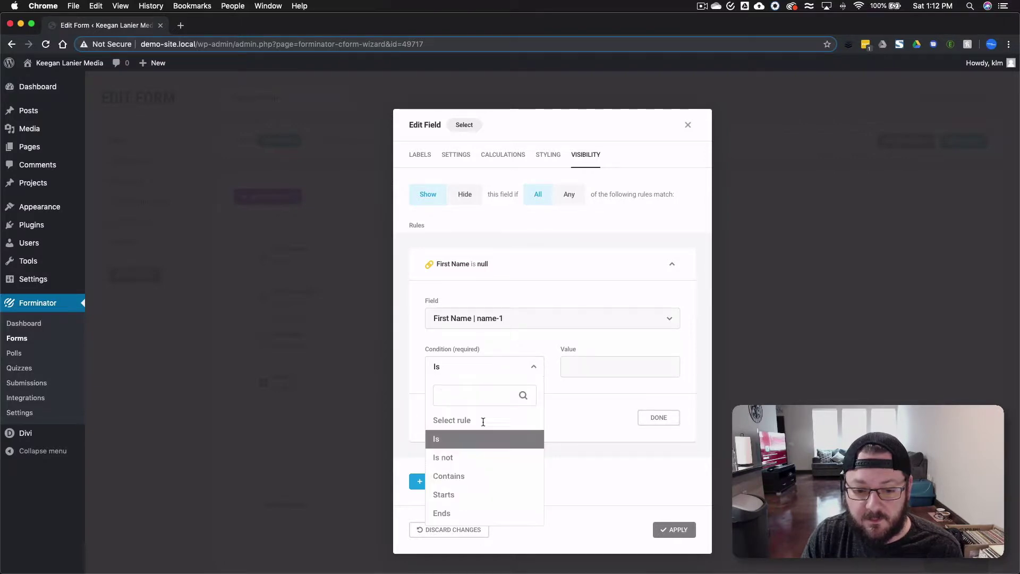
pyautogui.click(476, 458)
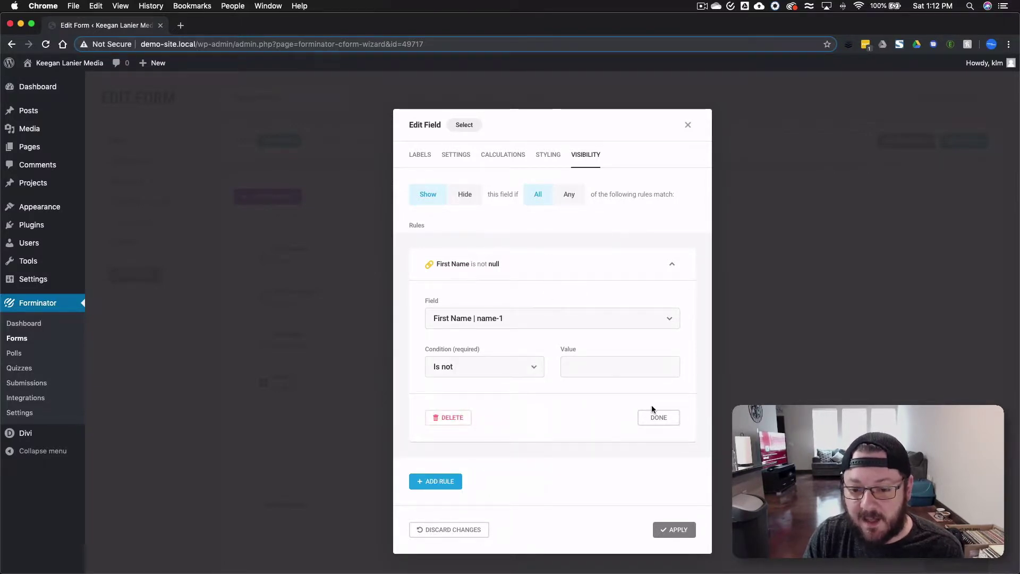
pyautogui.click(659, 417)
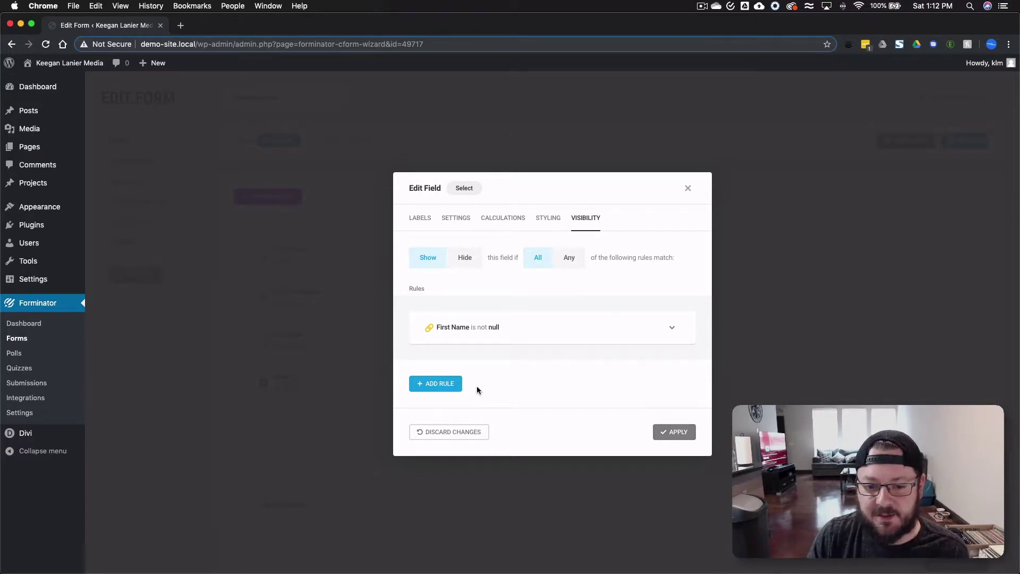
pyautogui.click(671, 327)
pyautogui.click(451, 417)
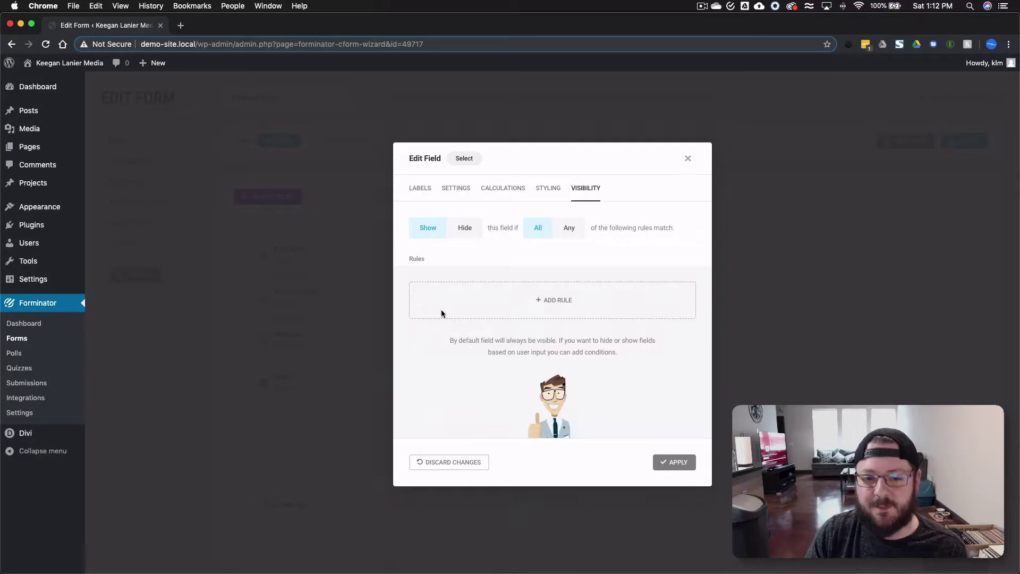
# Change the submit button text from Send Message to 'Talk To Us' and update the form.
pyautogui.click(684, 463)
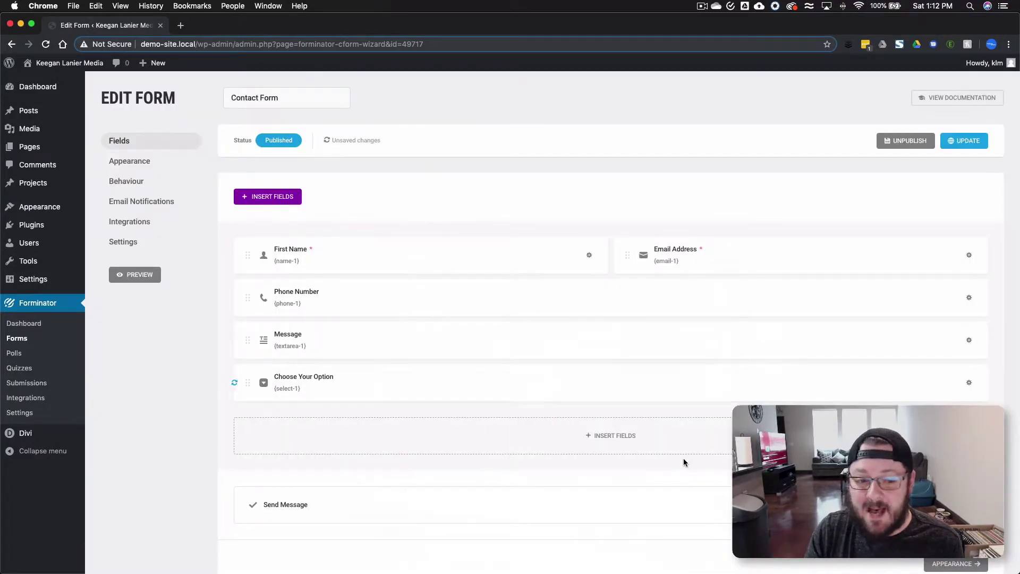
pyautogui.click(336, 507)
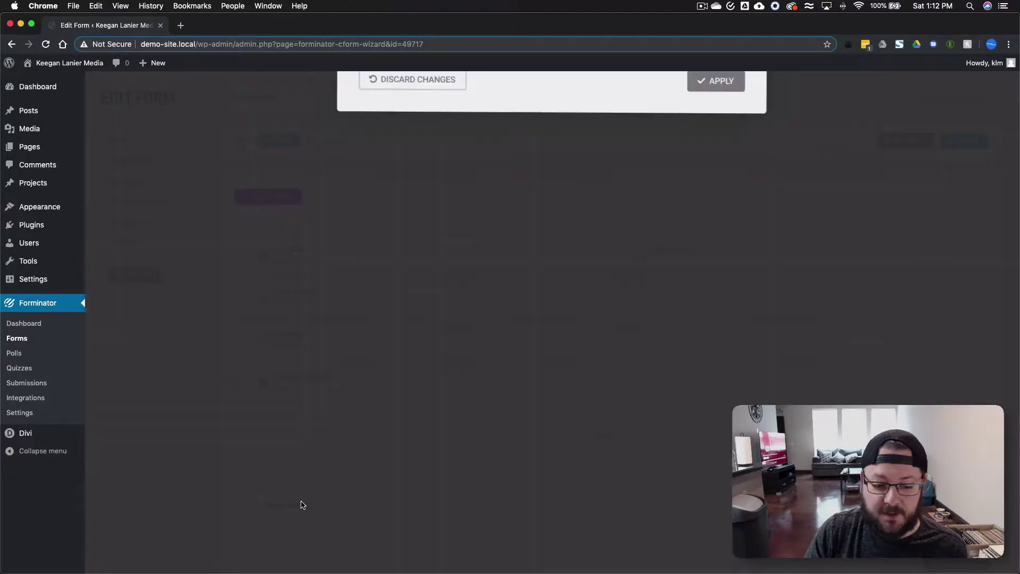
pyautogui.doubleClick(451, 300)
pyautogui.keyDown('shift'); pyautogui.click(414, 303); pyautogui.keyUp('shift')
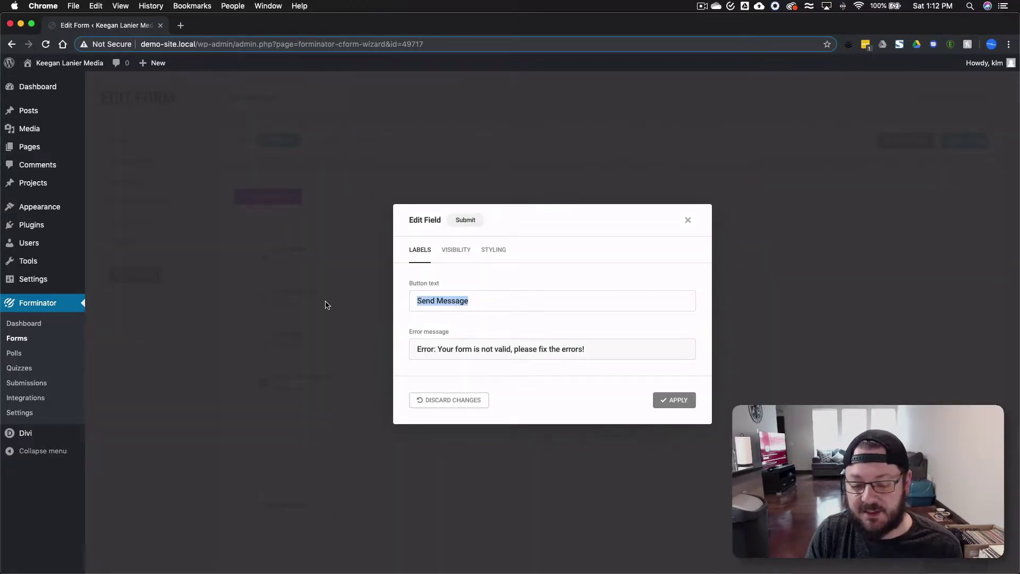
pyautogui.write('T')
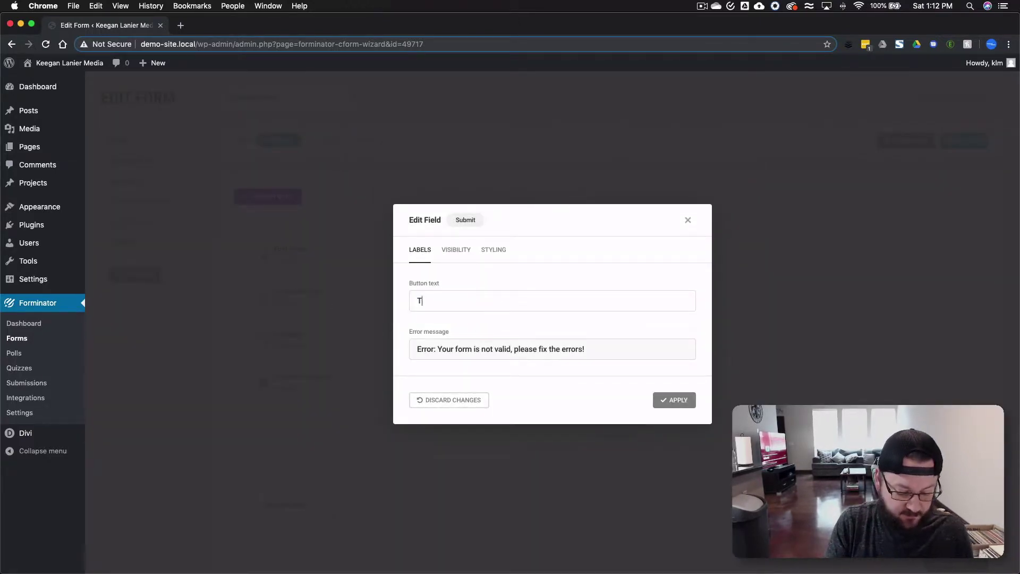
pyautogui.write('alk To Us')
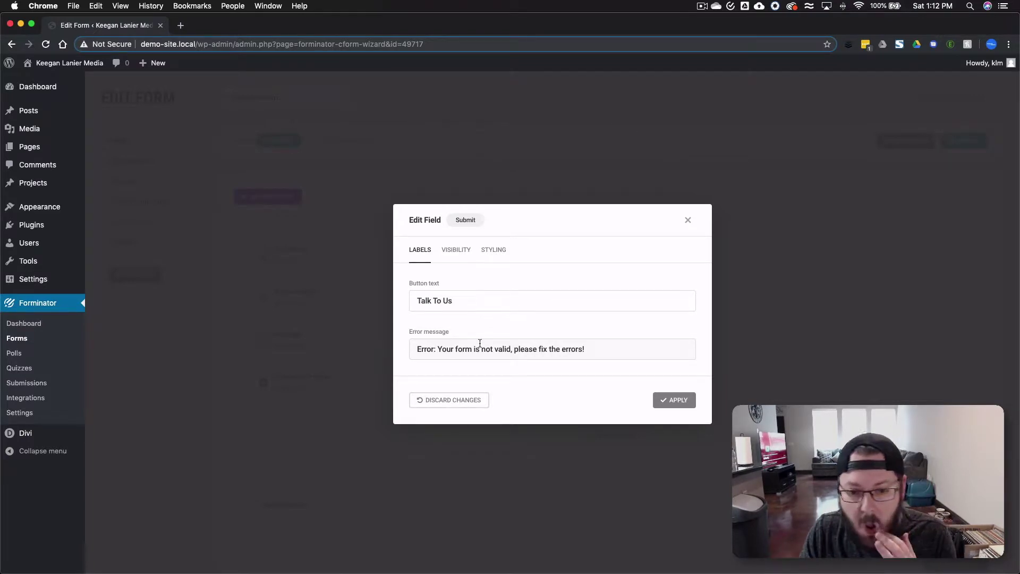
pyautogui.click(494, 248)
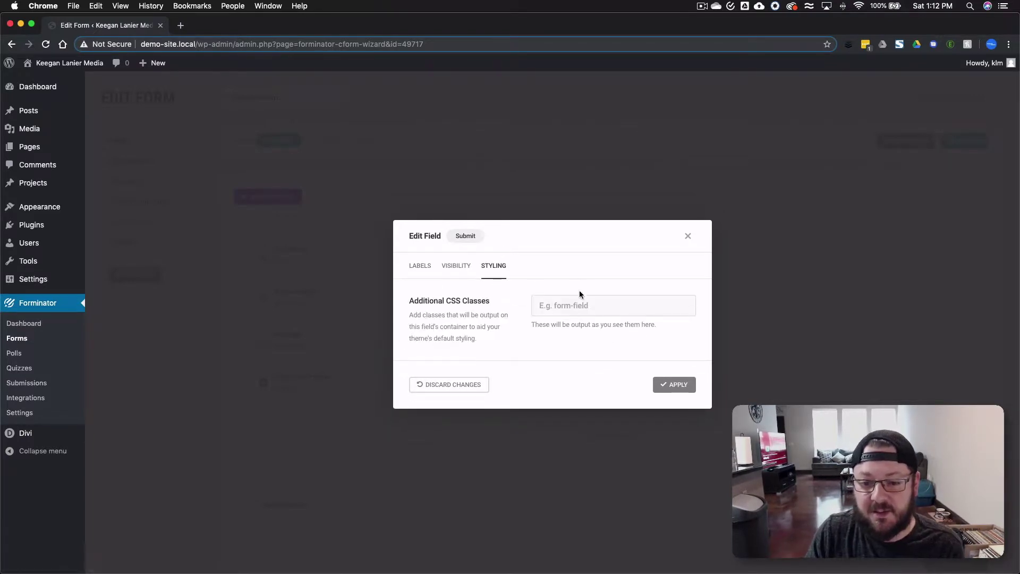
pyautogui.click(418, 268)
pyautogui.click(691, 403)
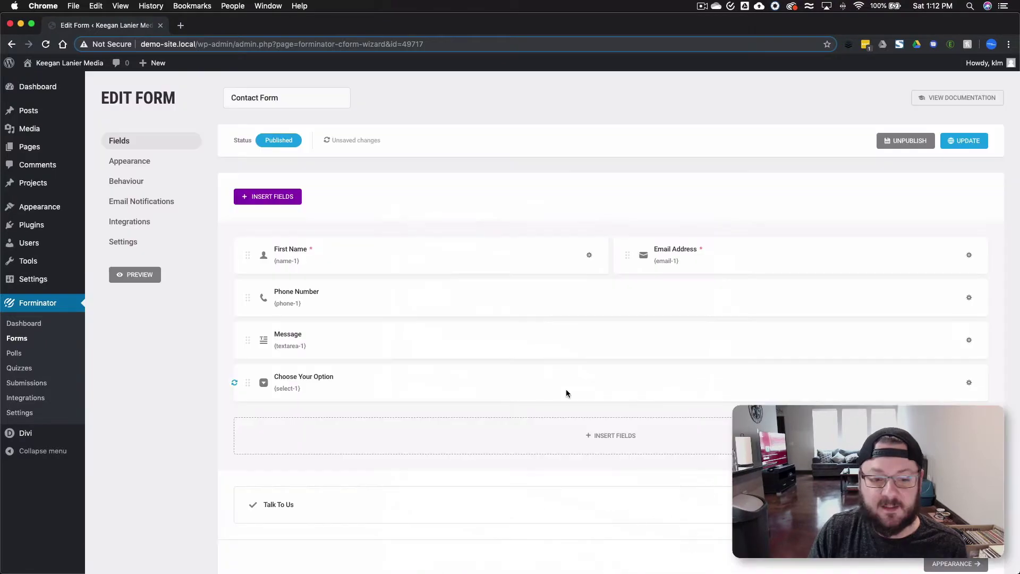
pyautogui.click(968, 141)
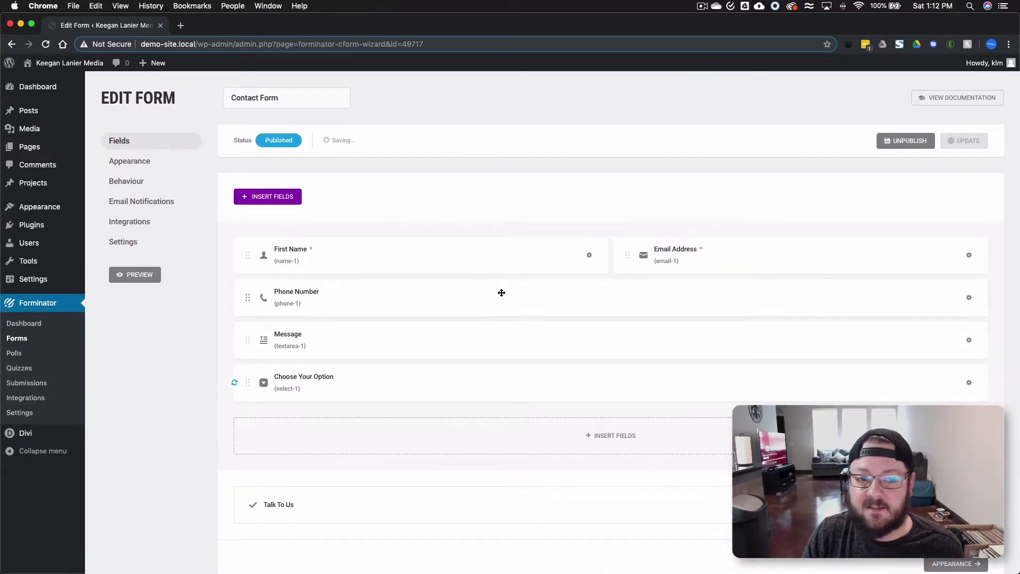
pyautogui.click(133, 275)
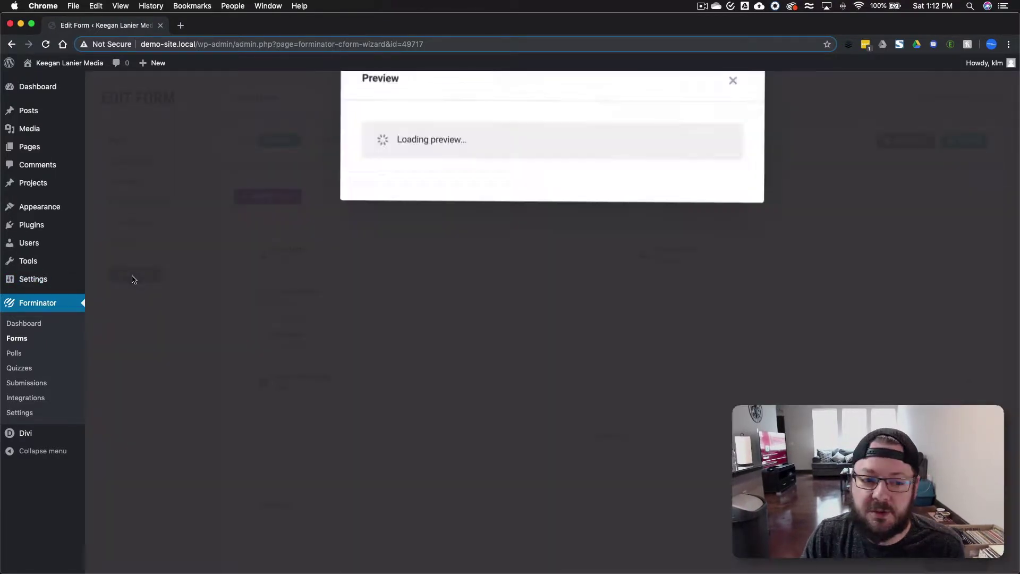
pyautogui.click(520, 413)
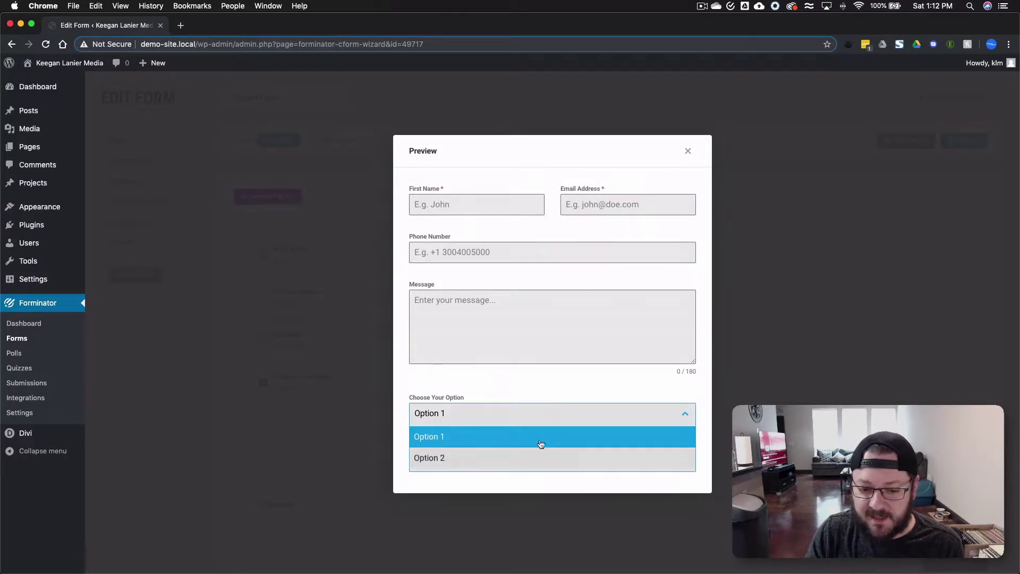
pyautogui.click(695, 420)
pyautogui.click(540, 355)
pyautogui.click(502, 250)
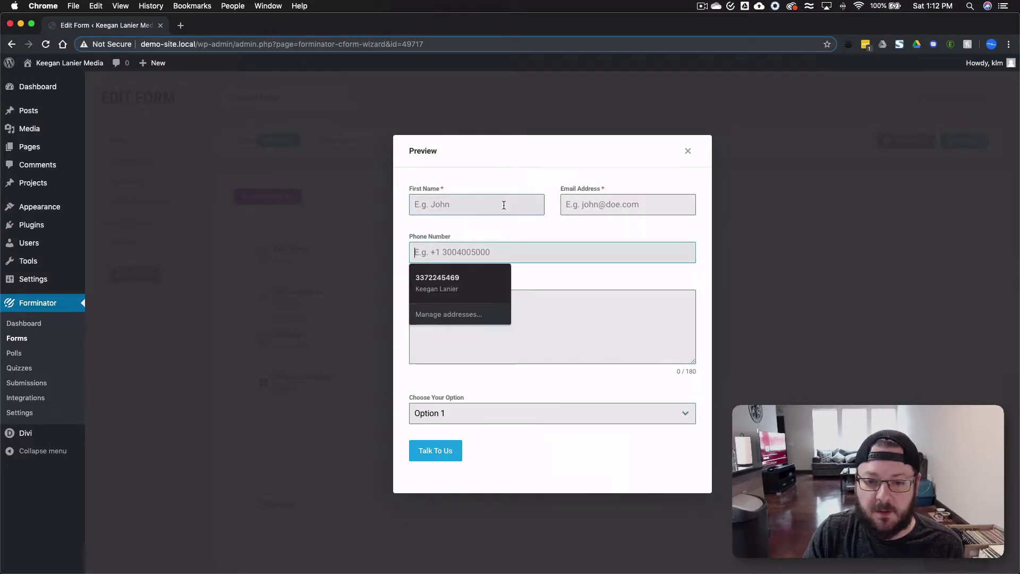
pyautogui.click(505, 206)
pyautogui.click(612, 206)
pyautogui.click(520, 185)
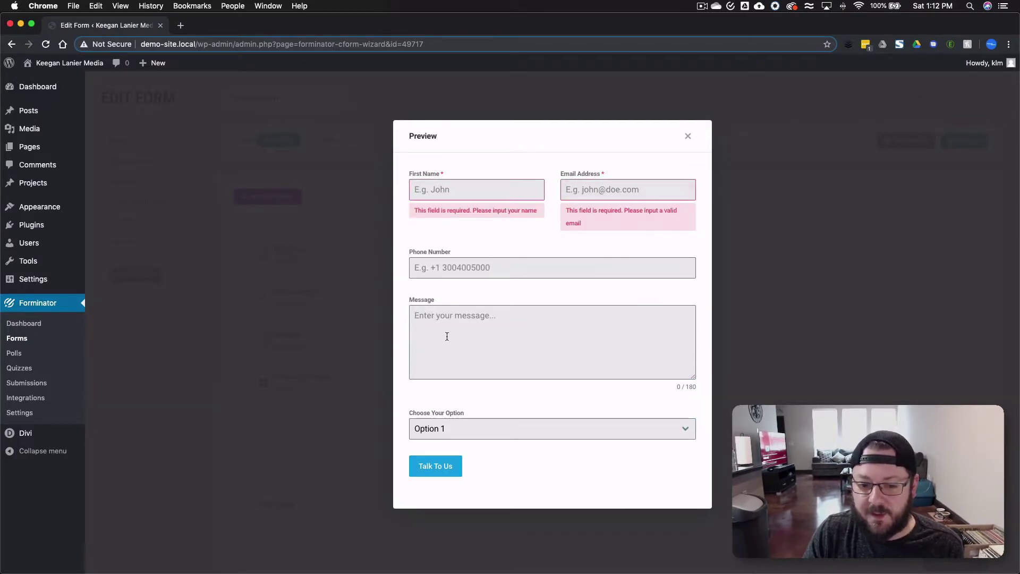
pyautogui.click(689, 138)
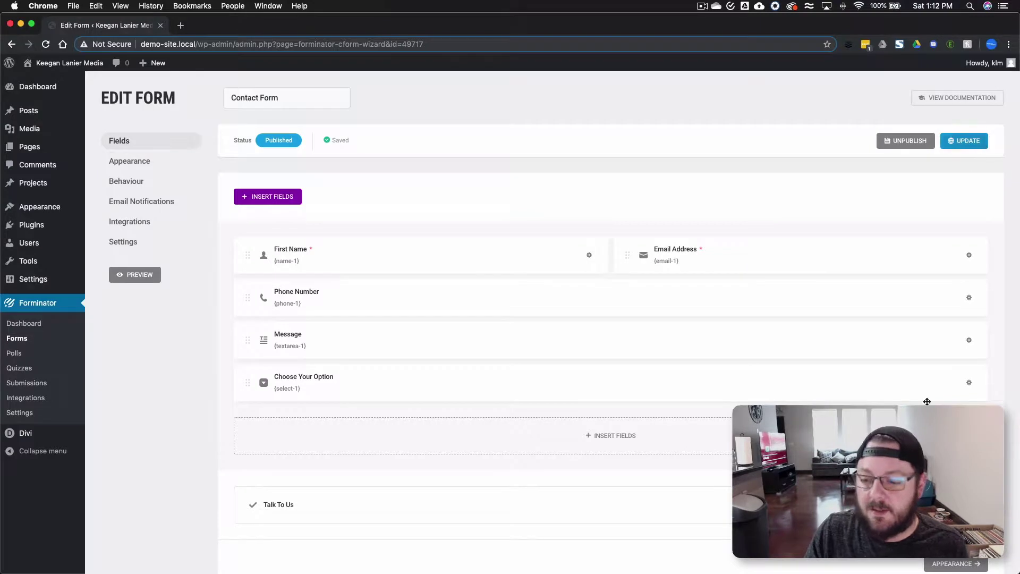
# Compare the Flat, Bold, Material and no-stylesheet design styles, settling on Bold.
pyautogui.click(945, 562)
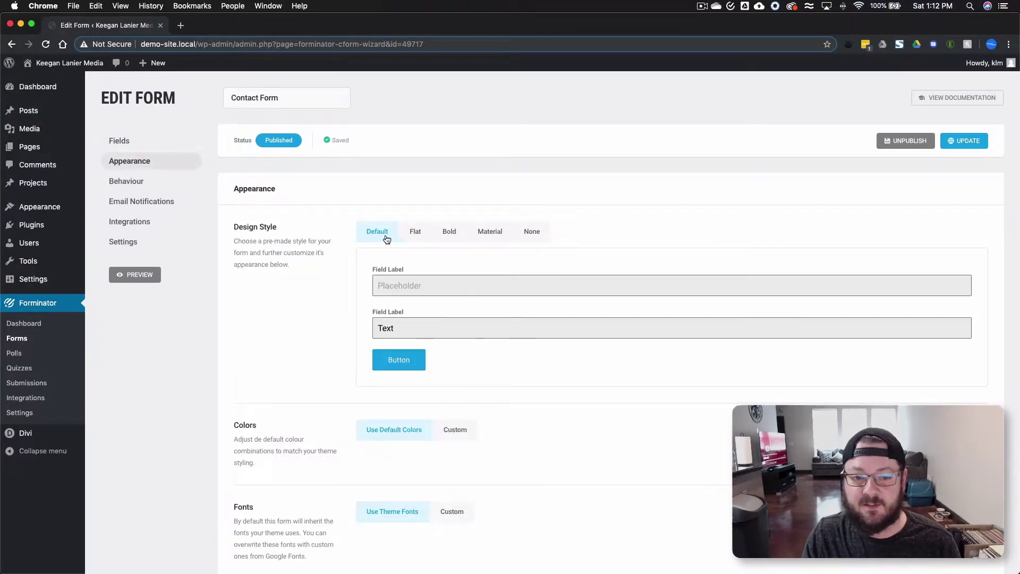
pyautogui.click(413, 237)
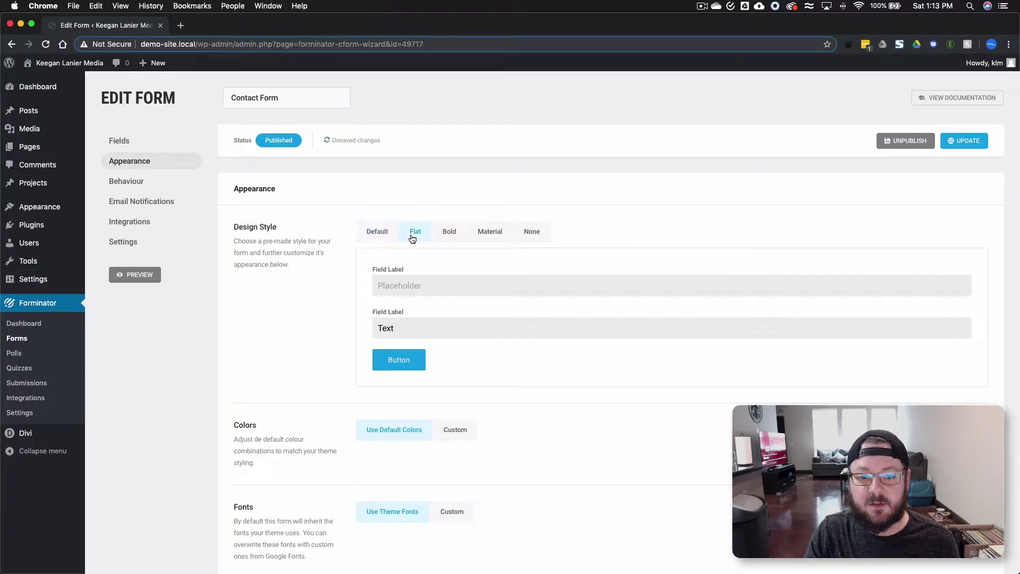
pyautogui.click(451, 233)
pyautogui.click(493, 234)
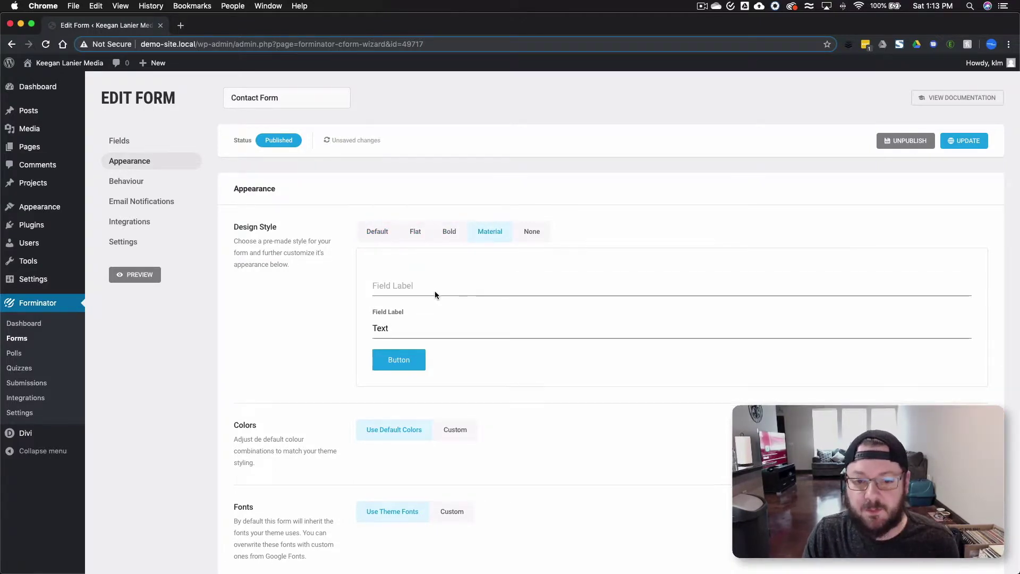
pyautogui.click(531, 233)
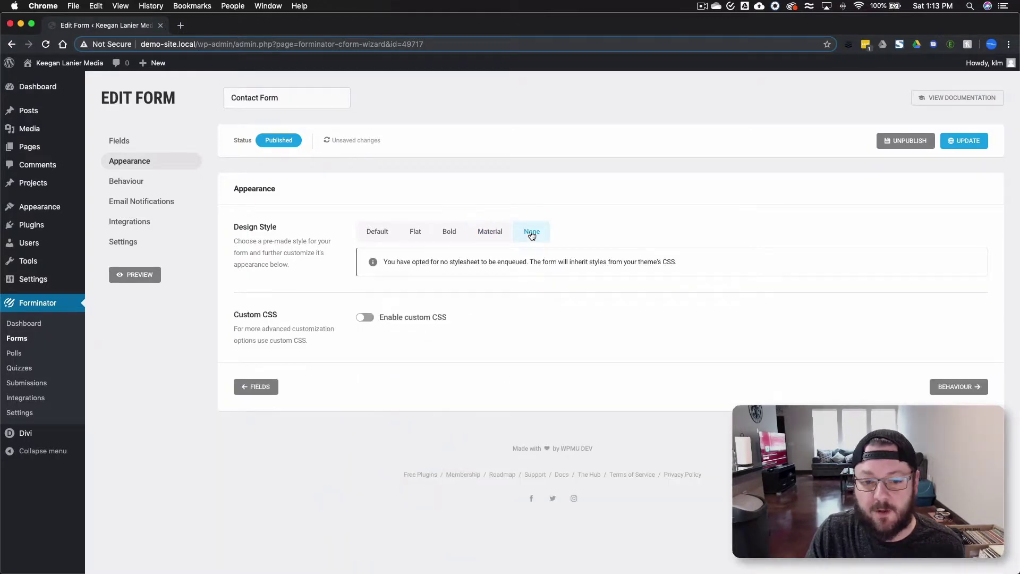
pyautogui.click(489, 234)
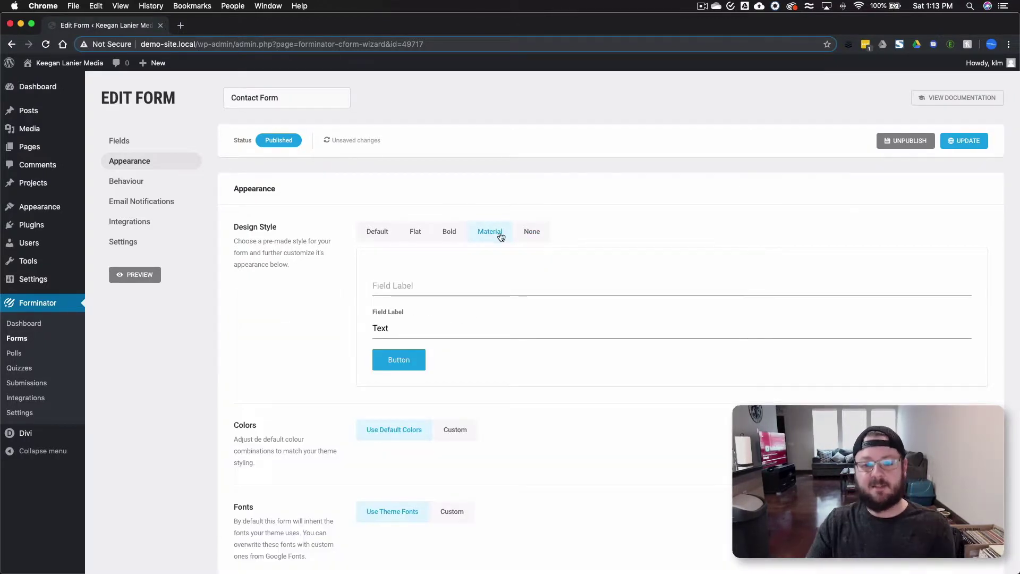
pyautogui.click(414, 234)
pyautogui.click(444, 237)
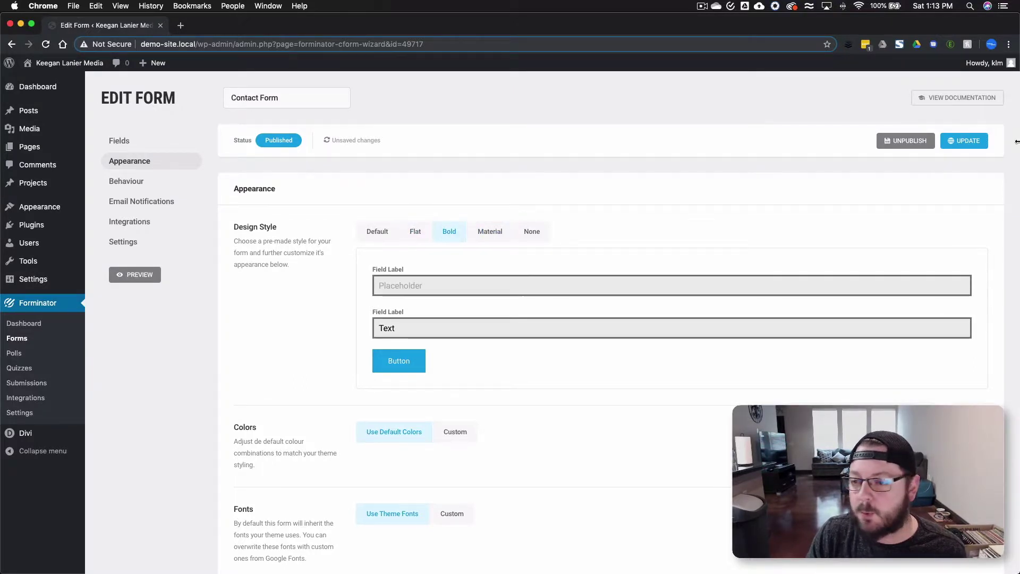
# Save the form and check the Bold styling in a preview.
pyautogui.click(962, 141)
pyautogui.click(149, 275)
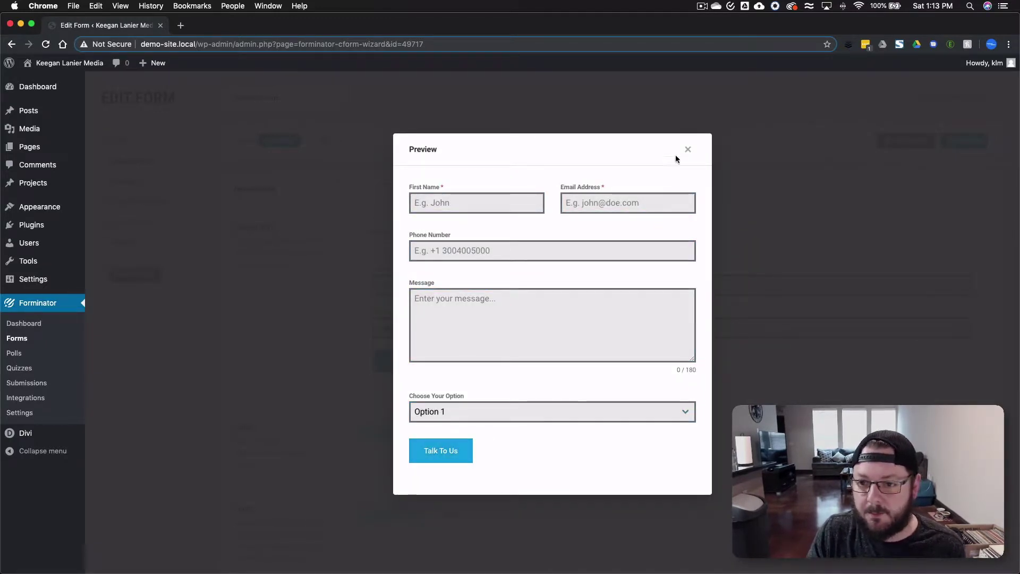
pyautogui.click(688, 149)
# Switch the form's colour scheme from default to Custom.
pyautogui.scroll(-5, 296, 303)
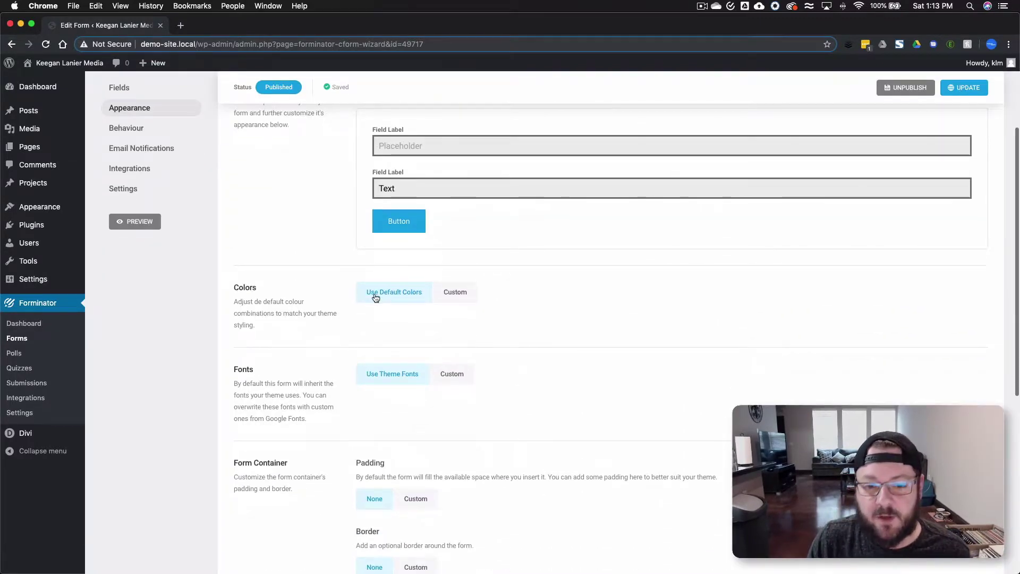
pyautogui.click(460, 293)
pyautogui.scroll(-5, 296, 285)
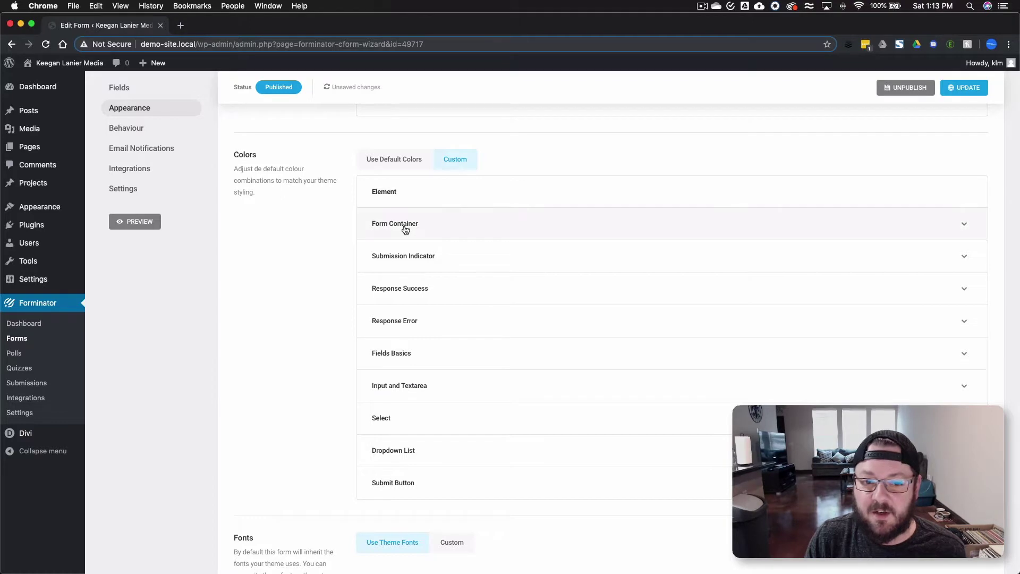
pyautogui.click(408, 230)
pyautogui.click(438, 227)
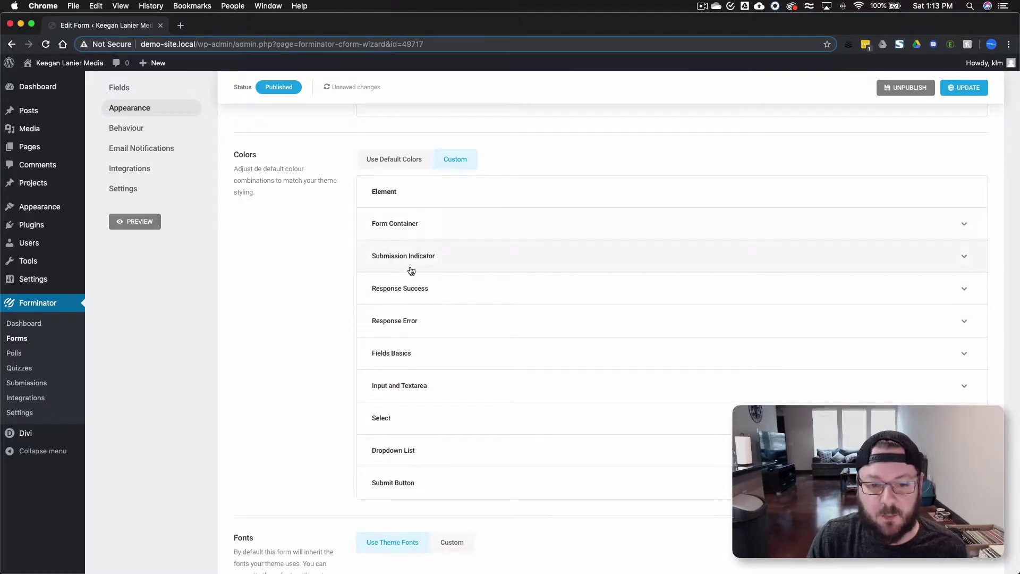
# Review the Input and Textarea colours in the default, hover, focus and error states.
pyautogui.scroll(-2, 412, 262)
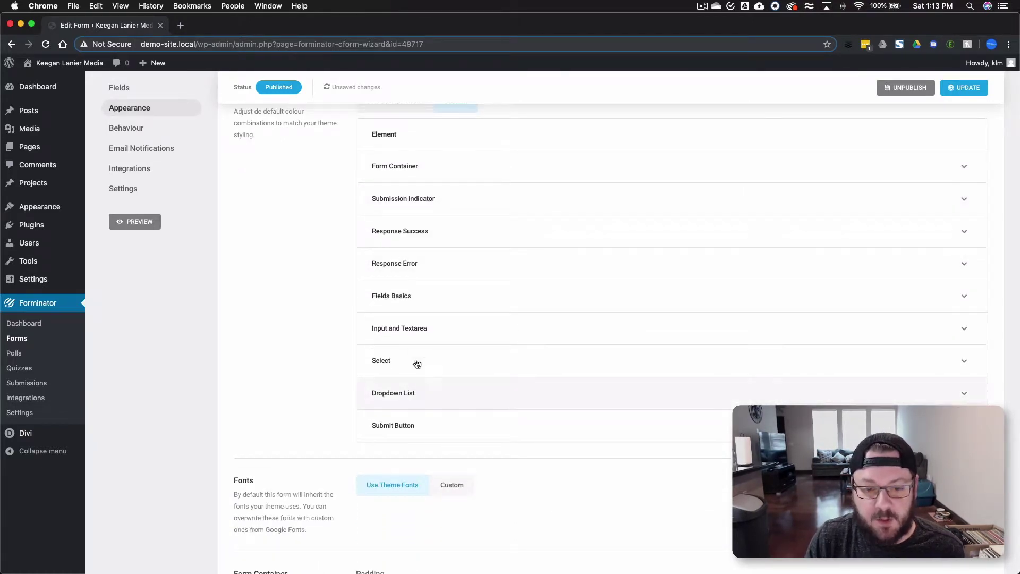
pyautogui.click(426, 331)
pyautogui.scroll(-5, 543, 367)
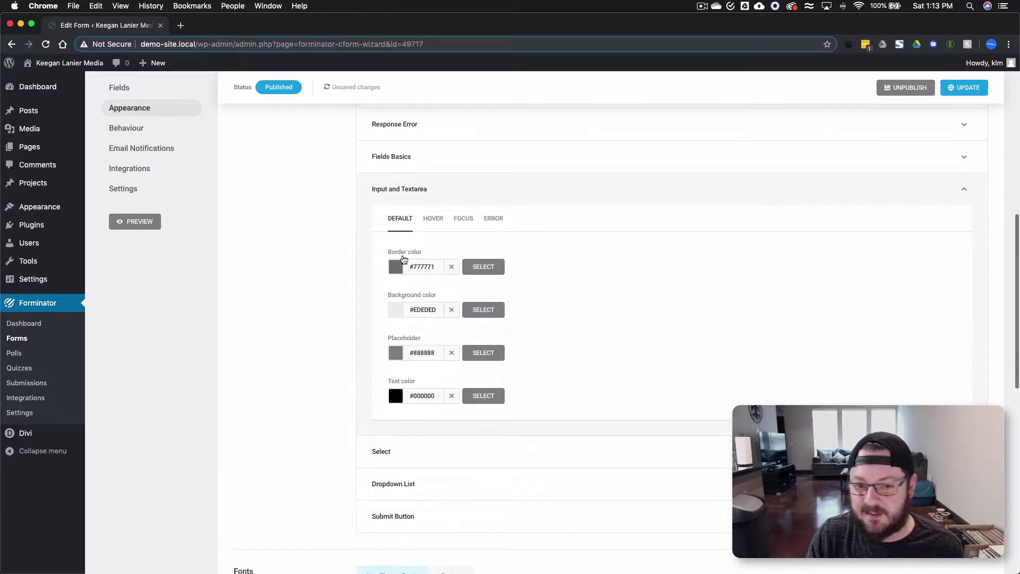
pyautogui.click(433, 219)
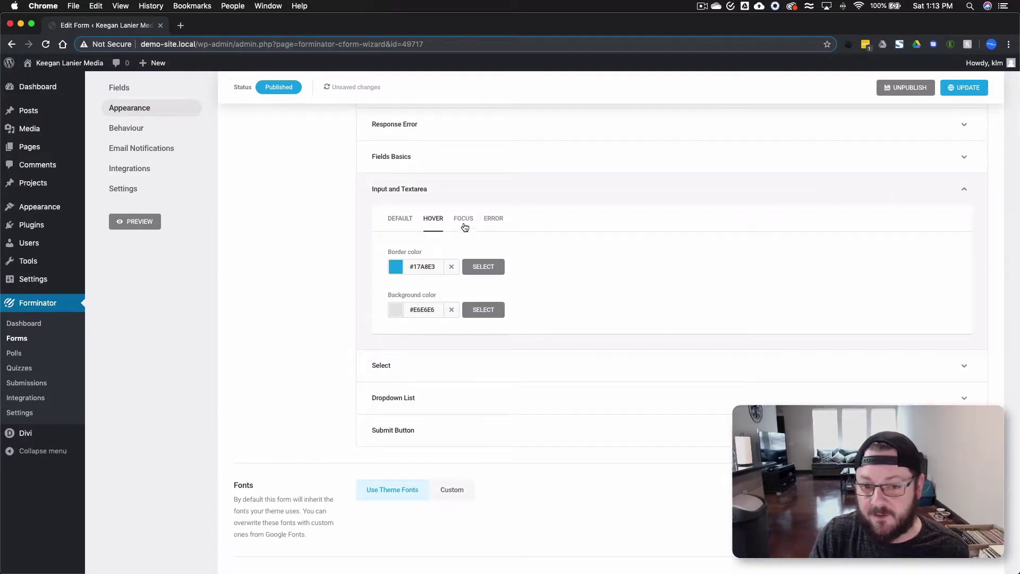
pyautogui.click(464, 219)
pyautogui.click(494, 219)
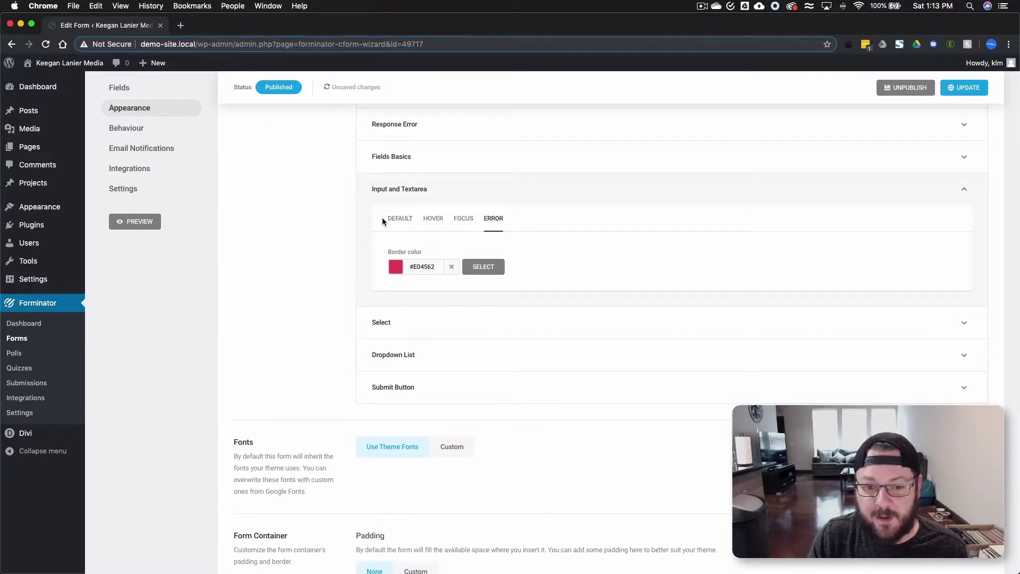
# Browse the Dropdown List default, hover and selected colours, then pick the container border colour.
pyautogui.click(423, 356)
pyautogui.scroll(-3, 402, 431)
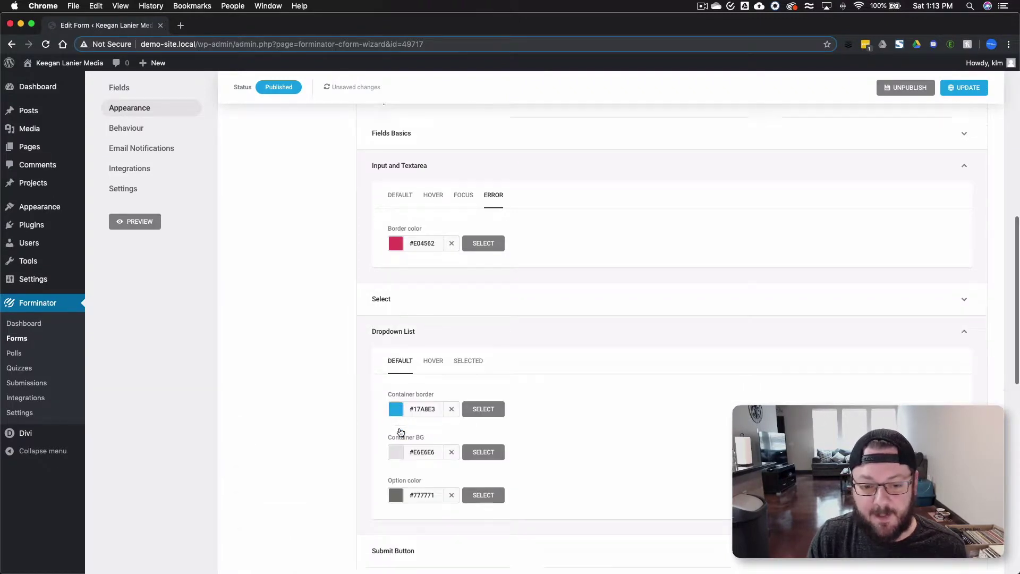
pyautogui.click(425, 316)
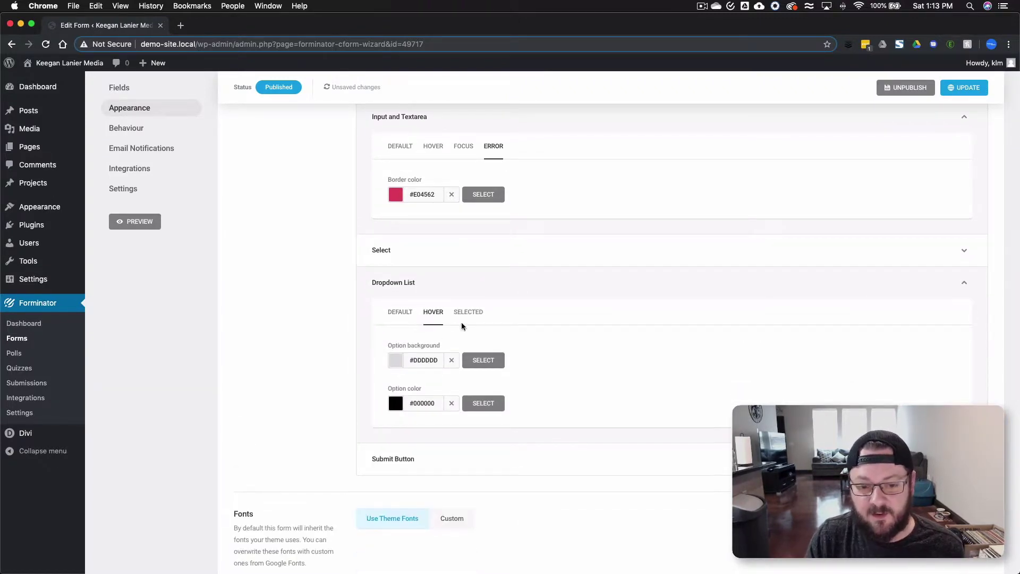
pyautogui.click(467, 312)
pyautogui.click(400, 312)
pyautogui.scroll(3, 419, 307)
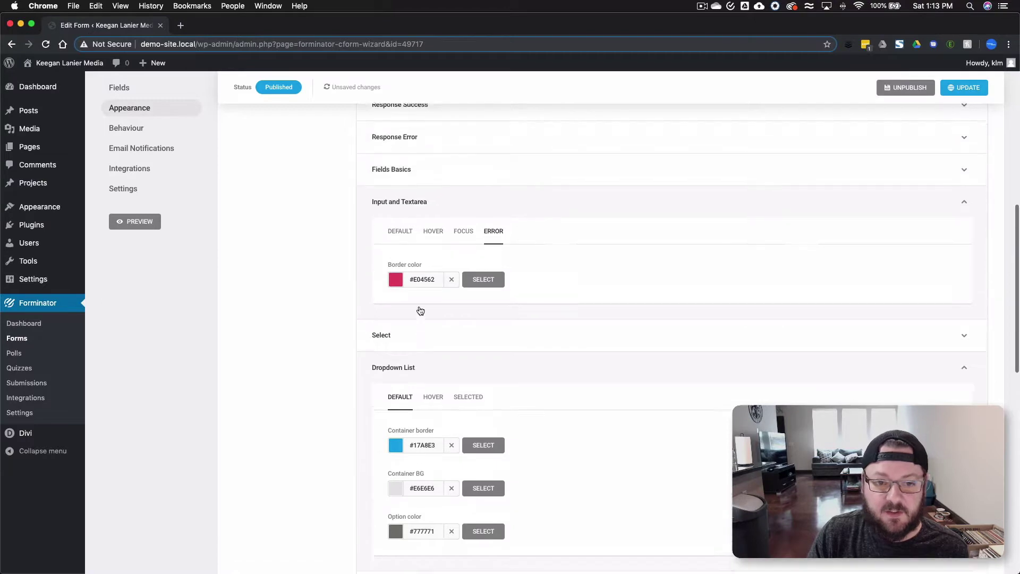
pyautogui.scroll(3, 419, 311)
pyautogui.scroll(-5, 414, 323)
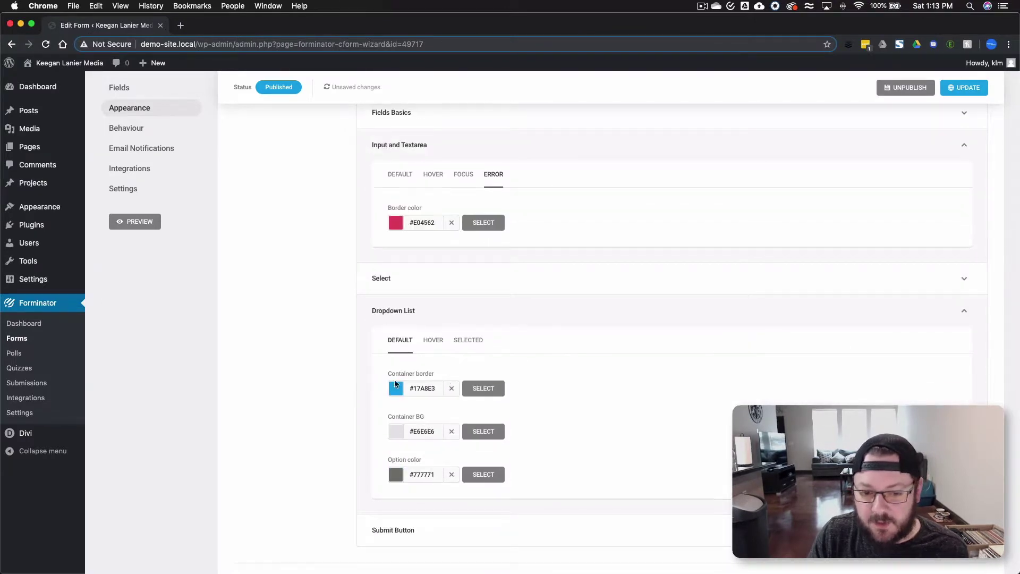
pyautogui.click(395, 389)
# Set the Dropdown List container border colour to #1877f2, correcting a mistyped hex value.
pyautogui.write('#1188777f2')
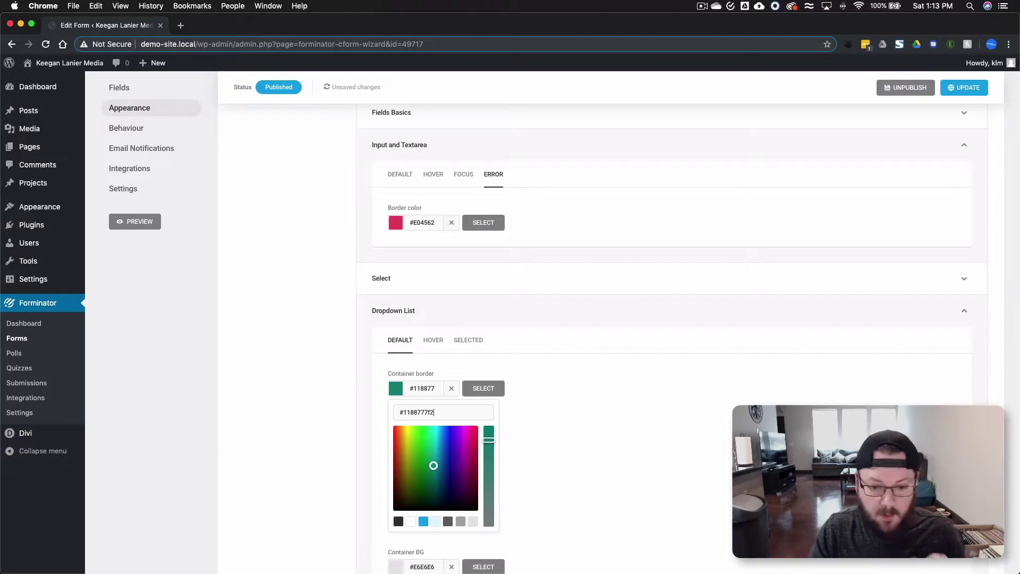
pyautogui.click(538, 368)
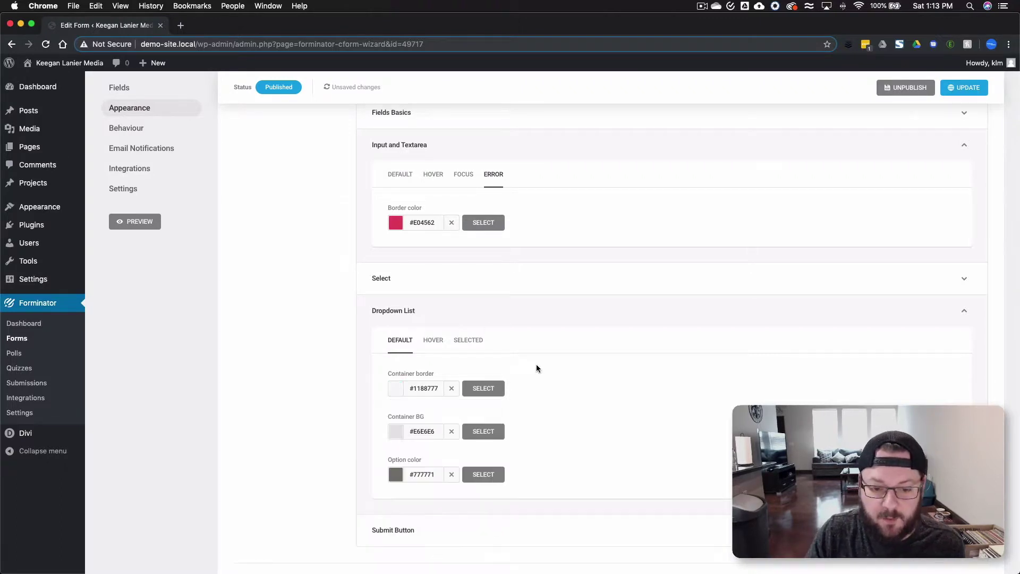
pyautogui.click(395, 395)
pyautogui.tripleClick(439, 413)
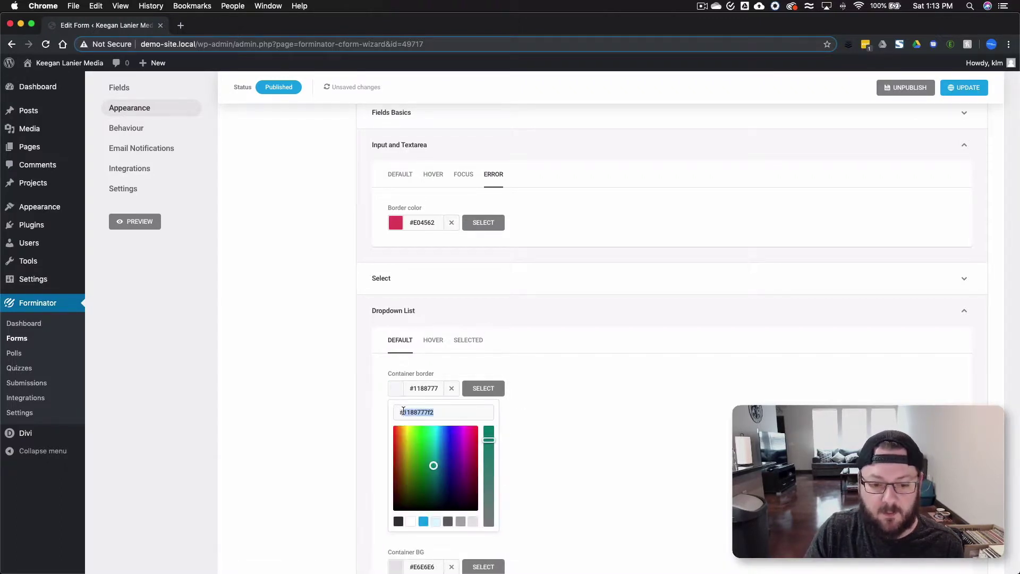
pyautogui.write('#187')
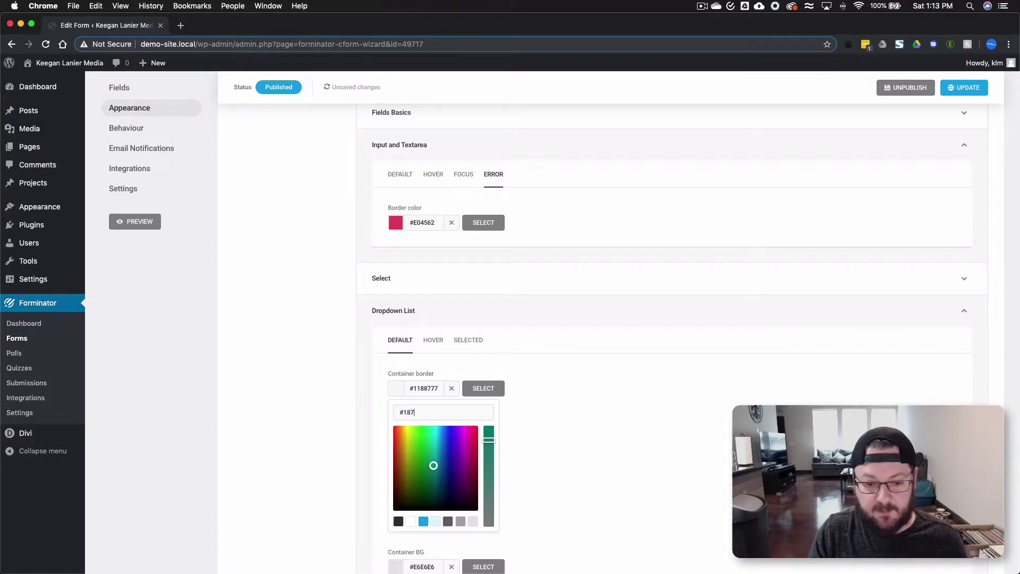
pyautogui.write('7f2')
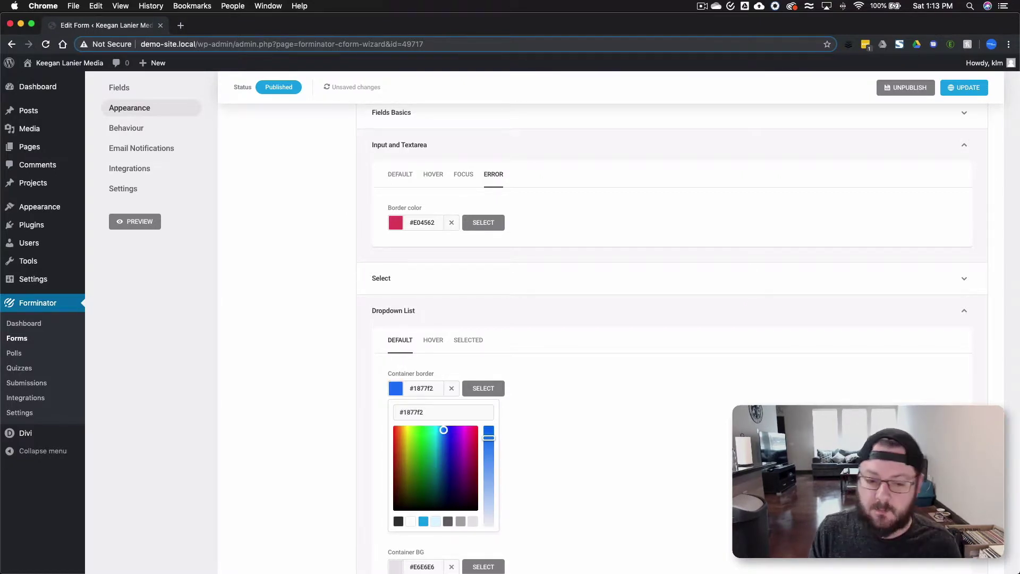
pyautogui.click(556, 374)
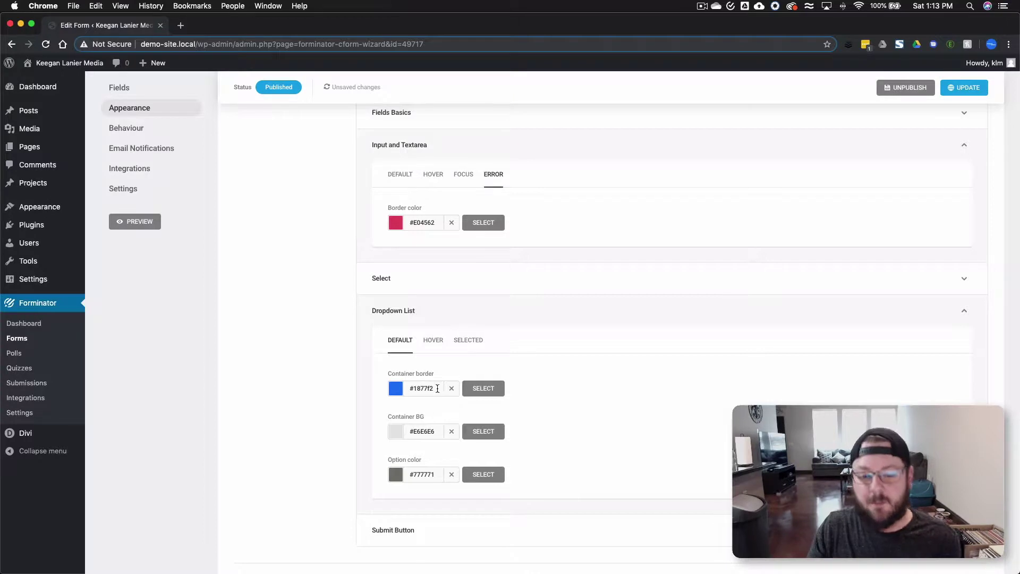
# Make the dropdown's hovered option background dark grey #666666.
pyautogui.click(434, 342)
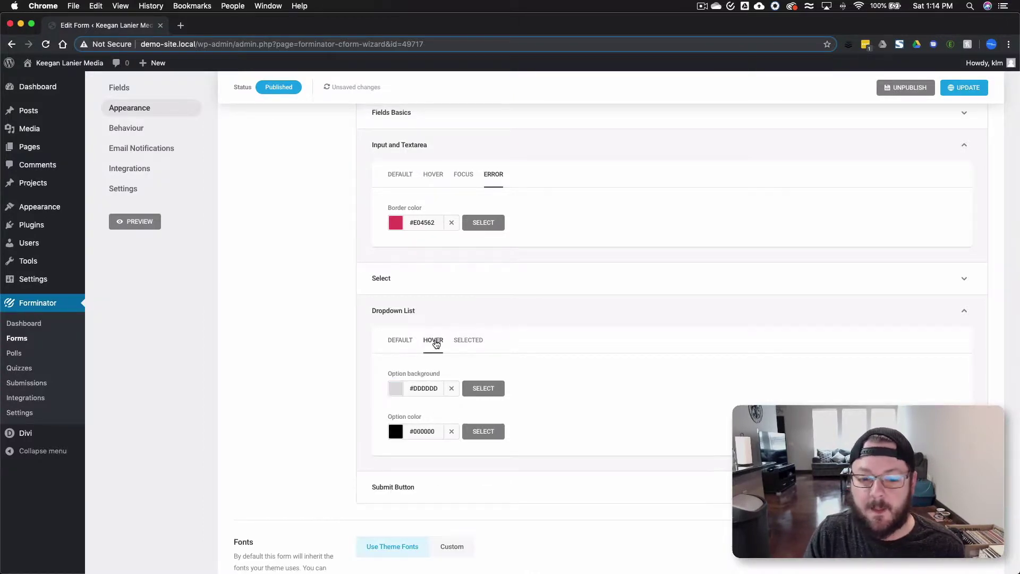
pyautogui.click(396, 390)
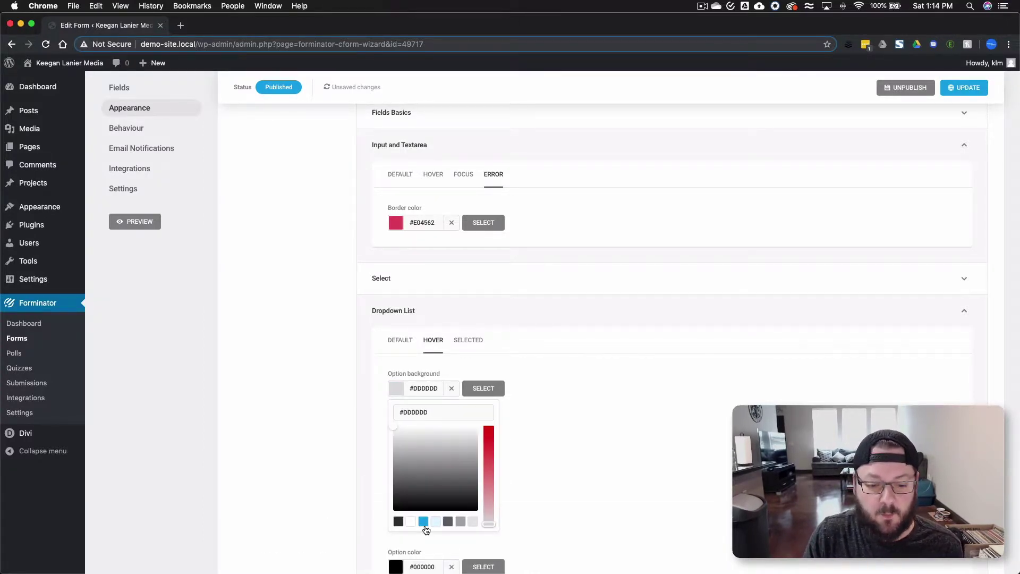
pyautogui.click(448, 523)
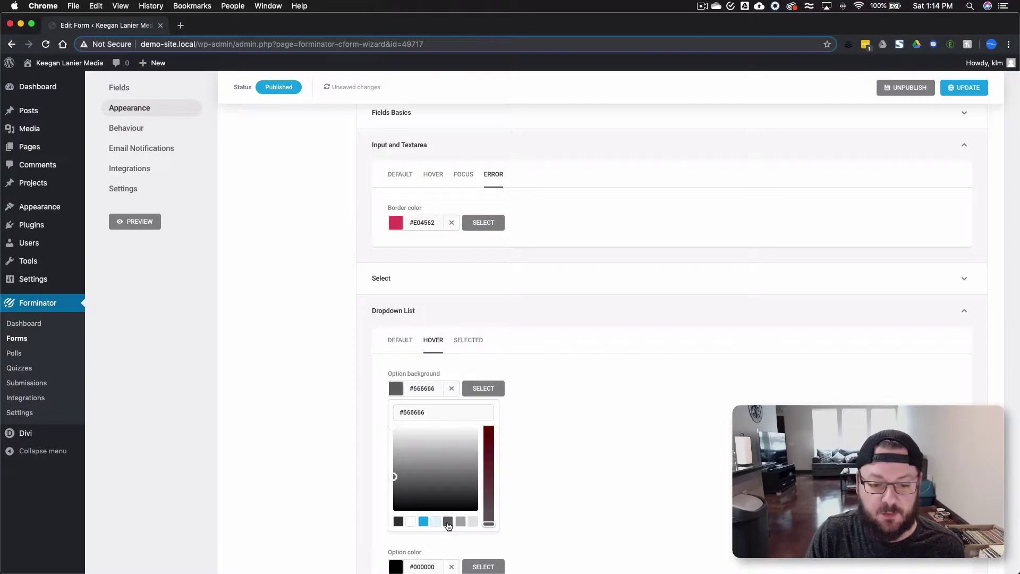
pyautogui.click(531, 363)
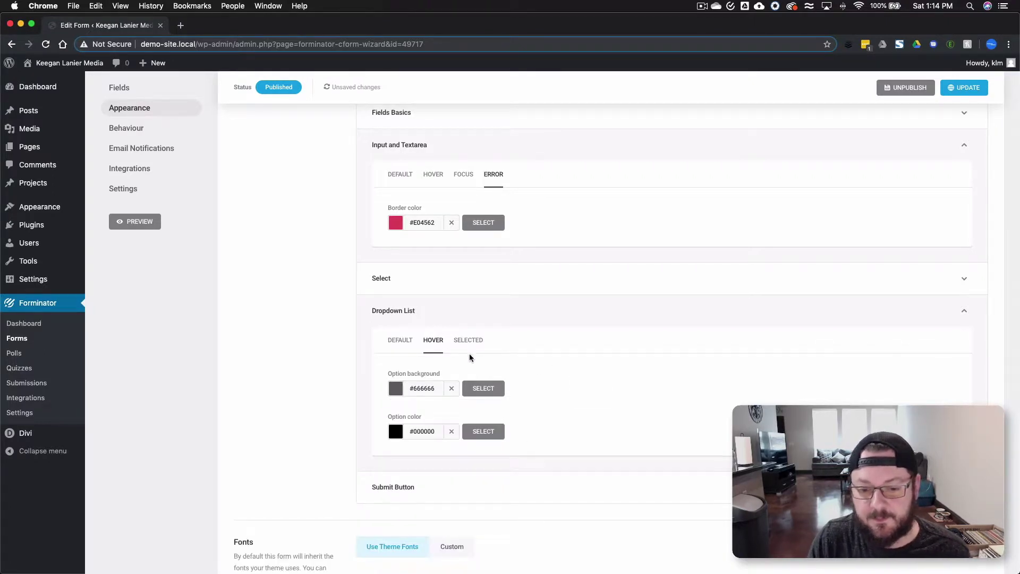
# Save the form and preview it twice to check the new dropdown colours.
pyautogui.click(964, 87)
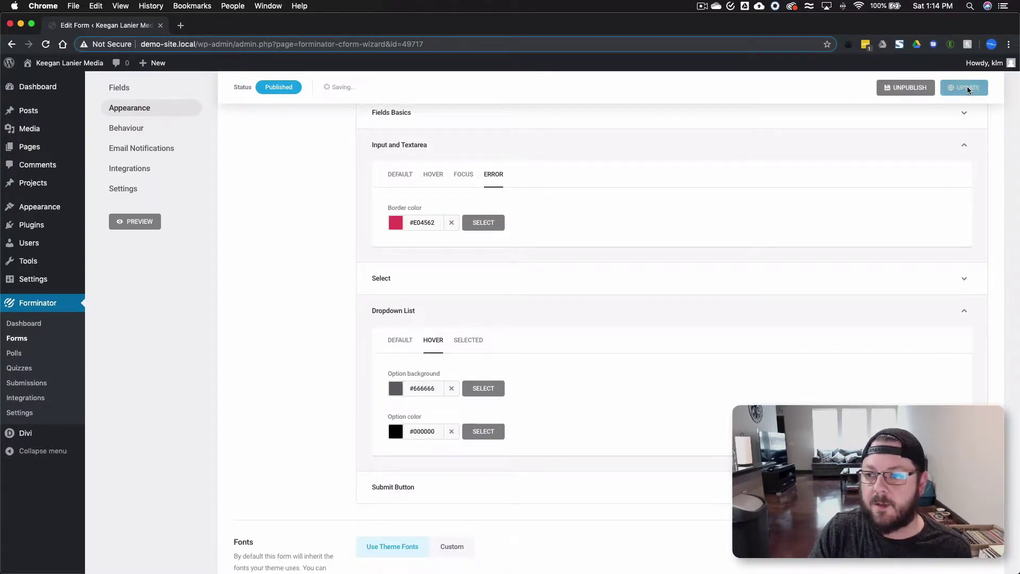
pyautogui.click(140, 223)
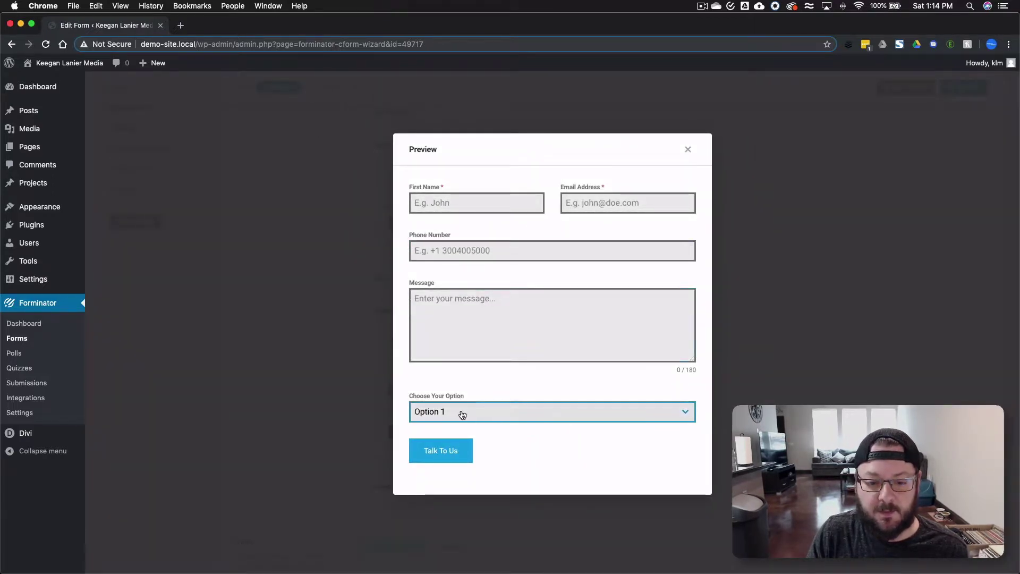
pyautogui.click(688, 150)
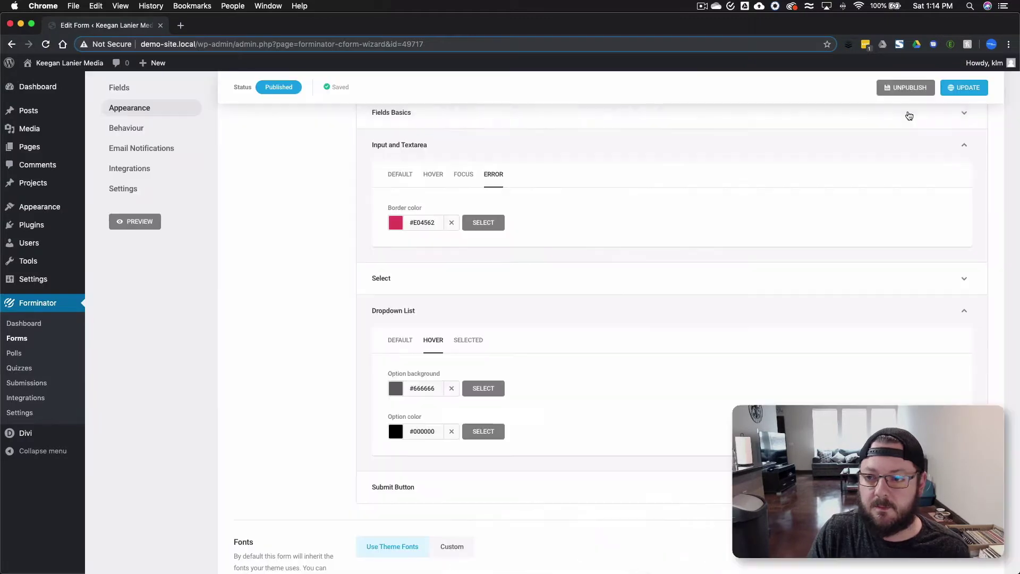
pyautogui.click(963, 88)
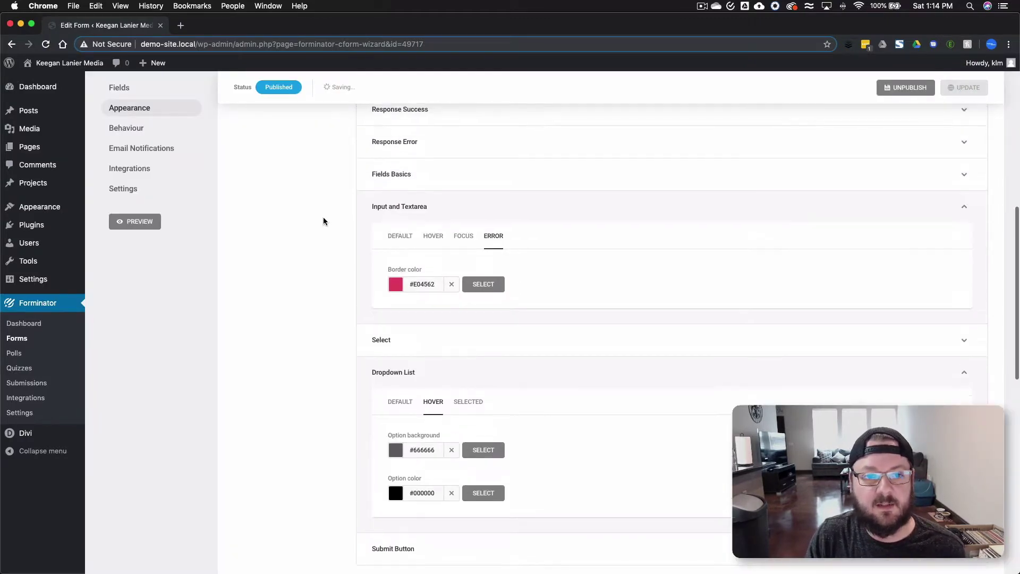
pyautogui.scroll(-3, 323, 218)
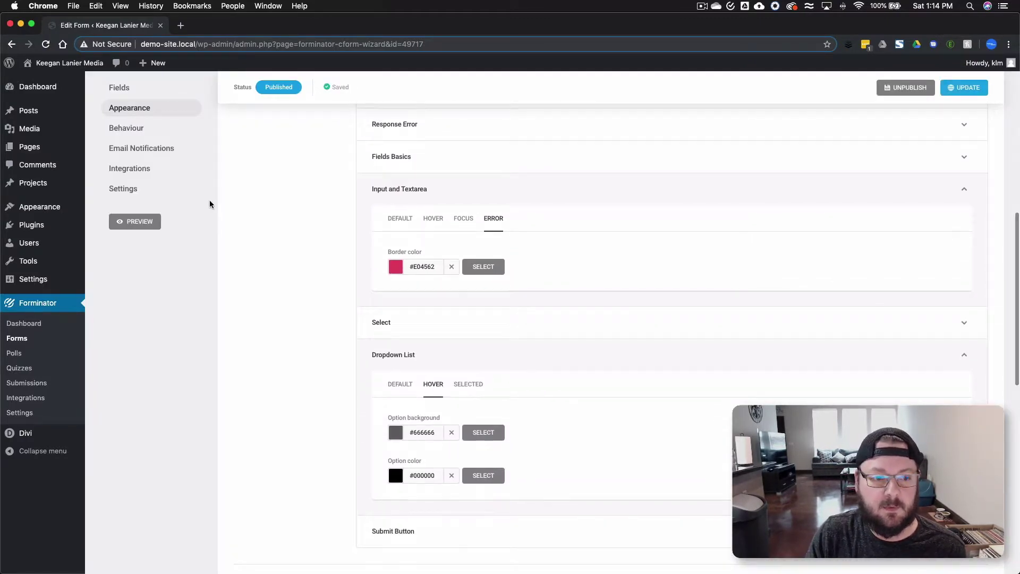
pyautogui.click(143, 222)
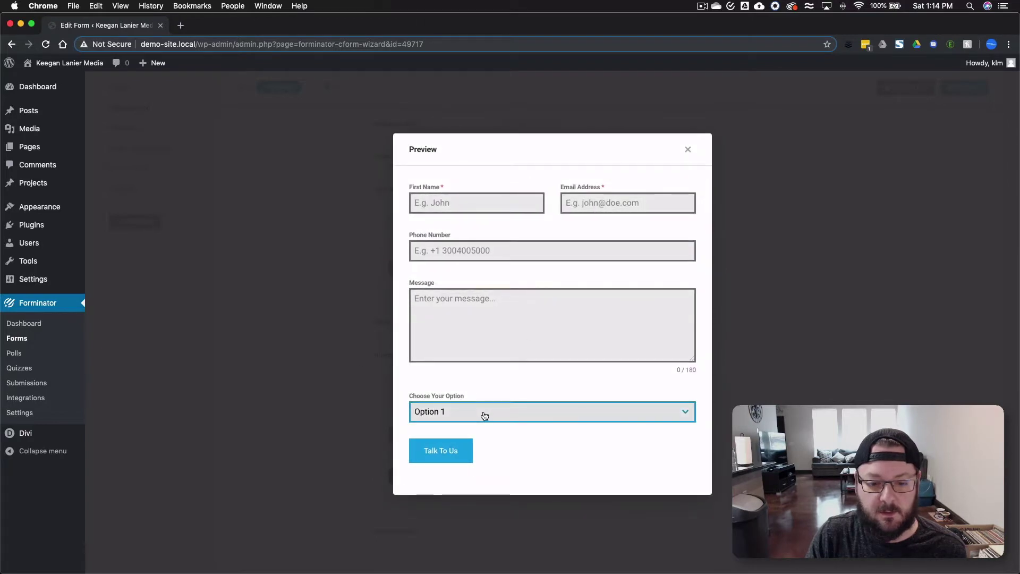
pyautogui.click(687, 149)
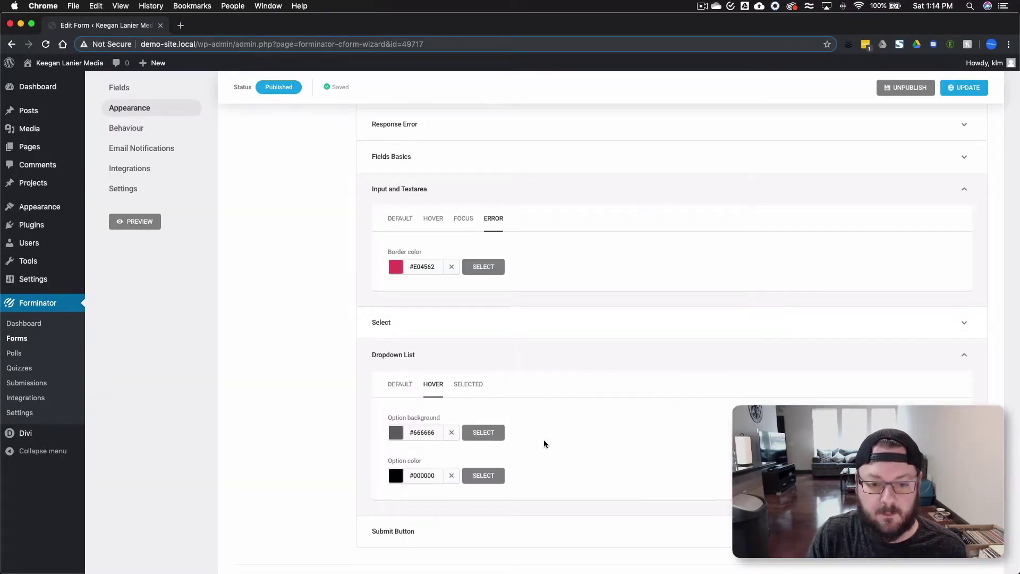
pyautogui.click(510, 337)
# Set the Select field's default border colour to grey #aaaaaa.
pyautogui.scroll(-3, 453, 330)
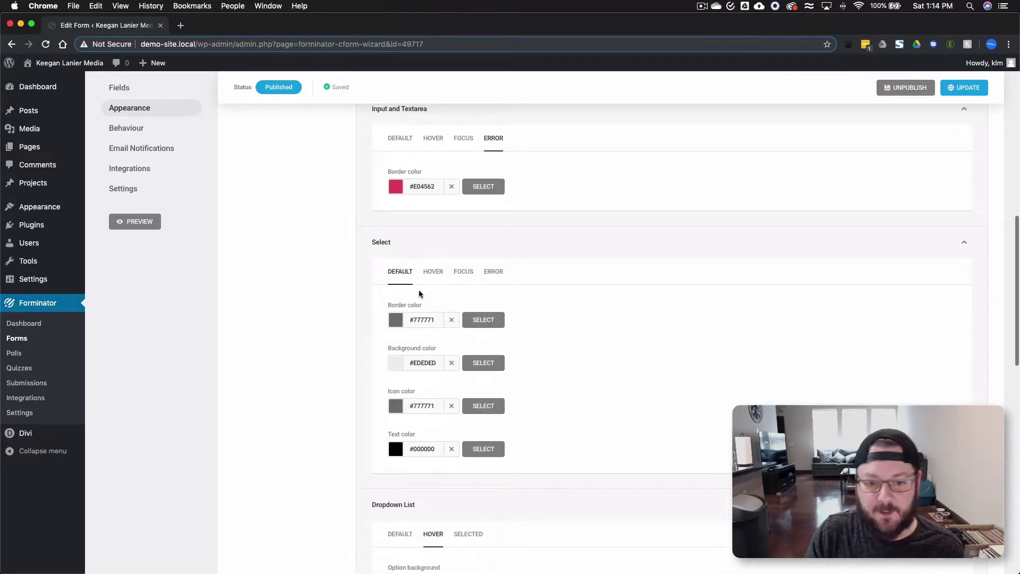
pyautogui.click(396, 320)
pyautogui.click(461, 454)
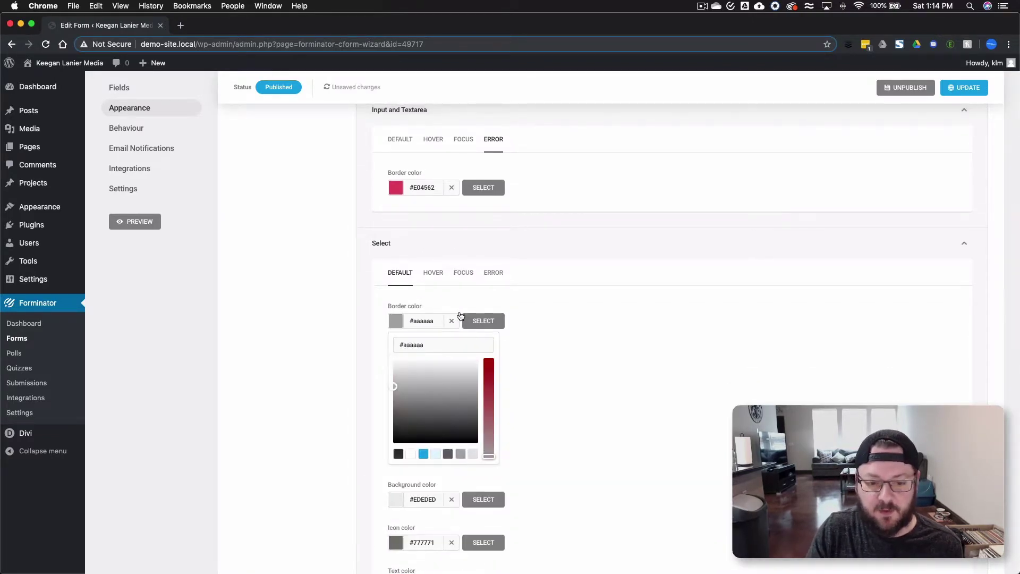
pyautogui.click(544, 307)
# Set the Select hover border colour to #1877f2, then save and preview the form.
pyautogui.click(433, 272)
pyautogui.click(396, 320)
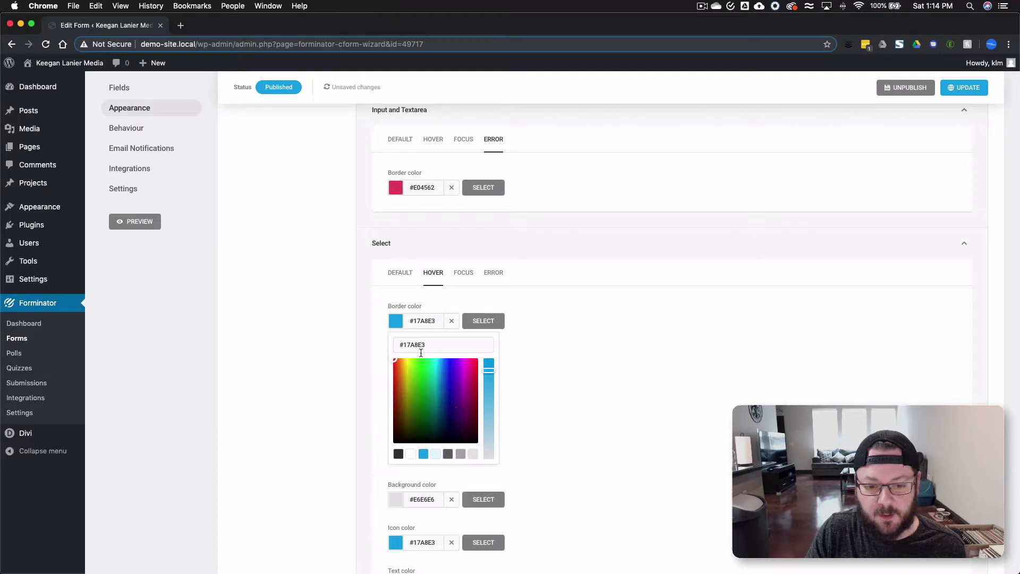
pyautogui.tripleClick(420, 345)
pyautogui.write('#18')
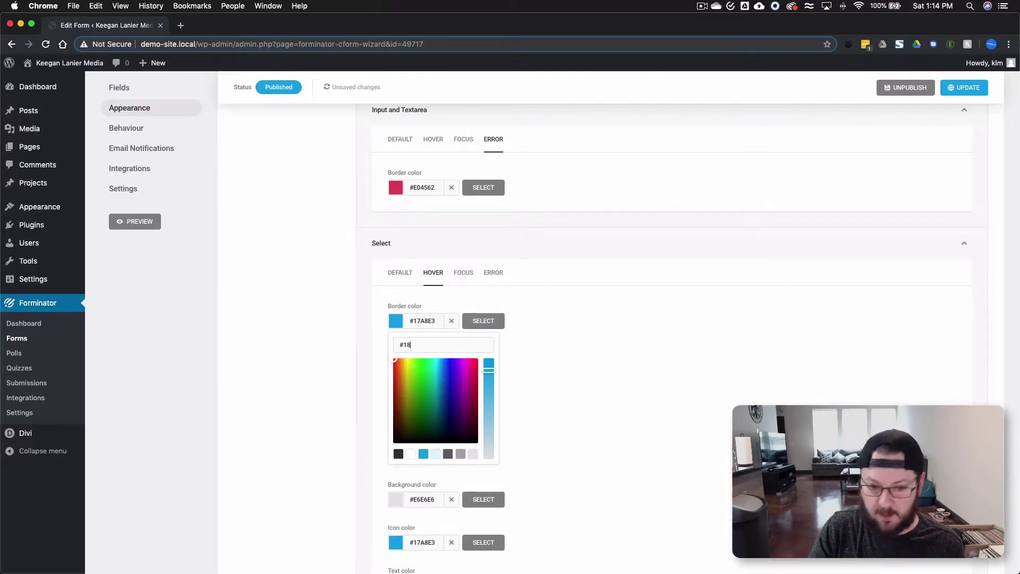
pyautogui.write('77f2')
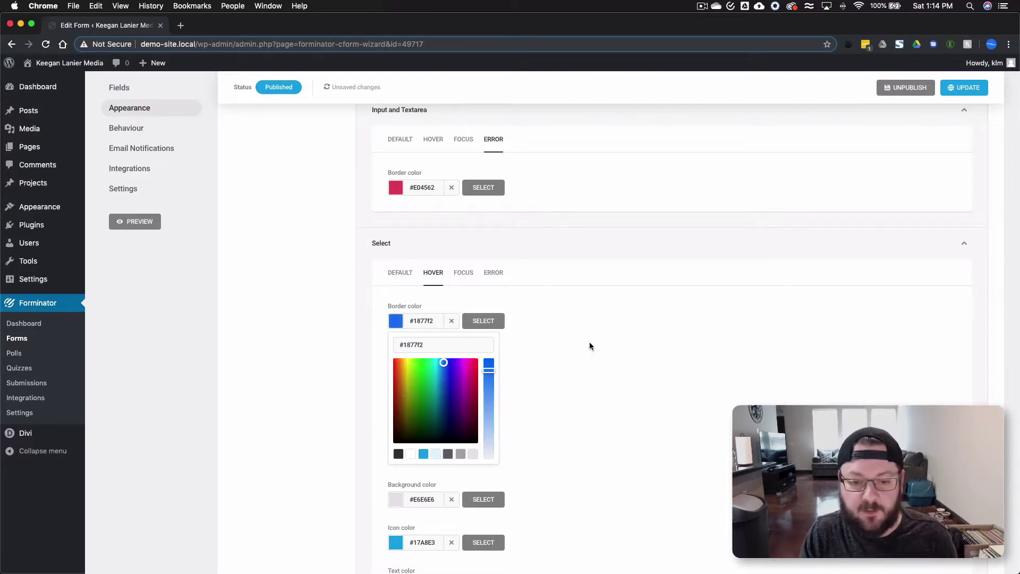
pyautogui.click(543, 346)
pyautogui.click(975, 88)
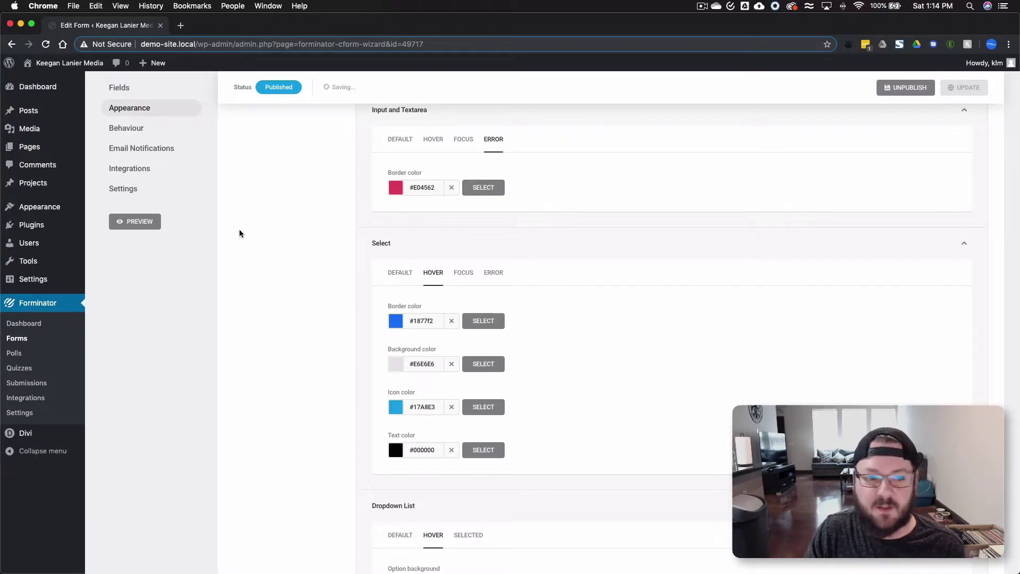
pyautogui.click(150, 221)
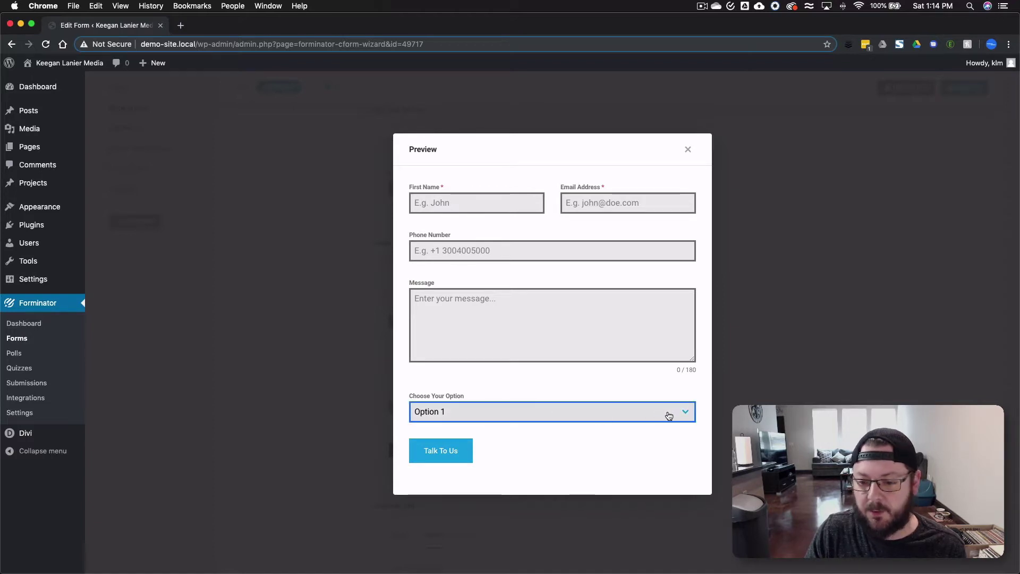
pyautogui.click(688, 150)
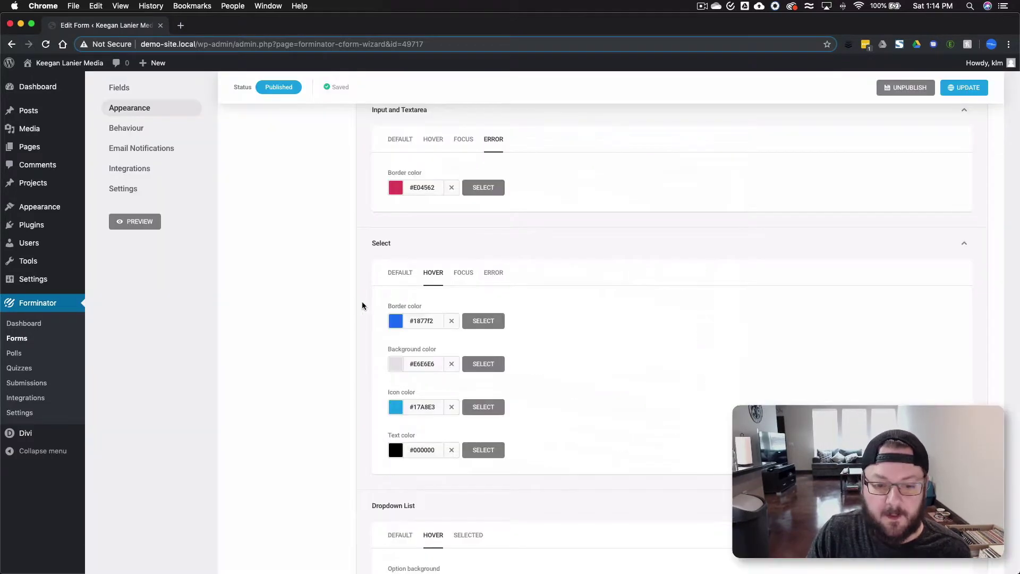
# Set the Select icon's hover colour to #1877f2.
pyautogui.scroll(-2, 360, 304)
pyautogui.click(399, 372)
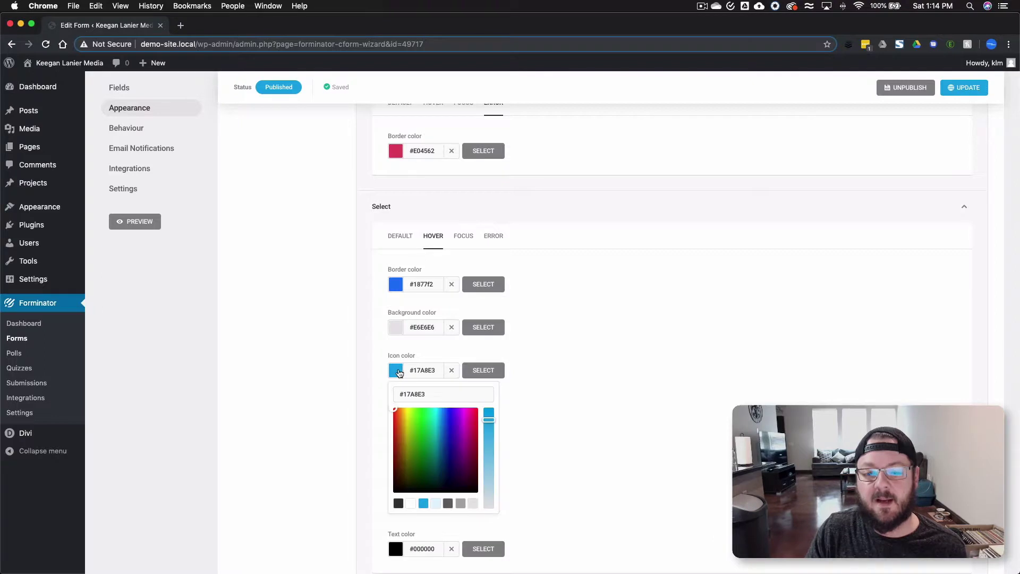
pyautogui.doubleClick(421, 393)
pyautogui.write('1877')
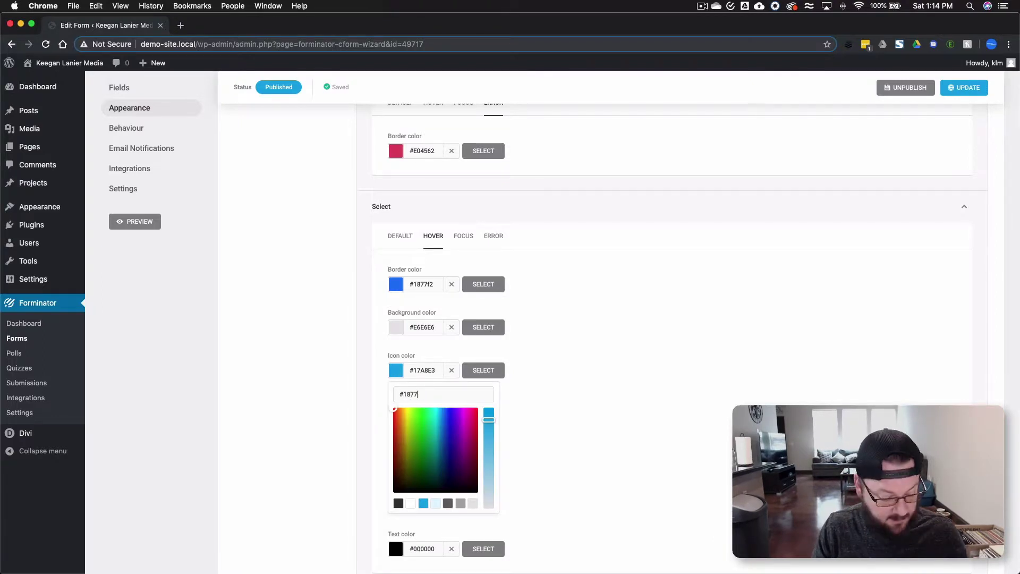
pyautogui.write('f2')
pyautogui.click(530, 348)
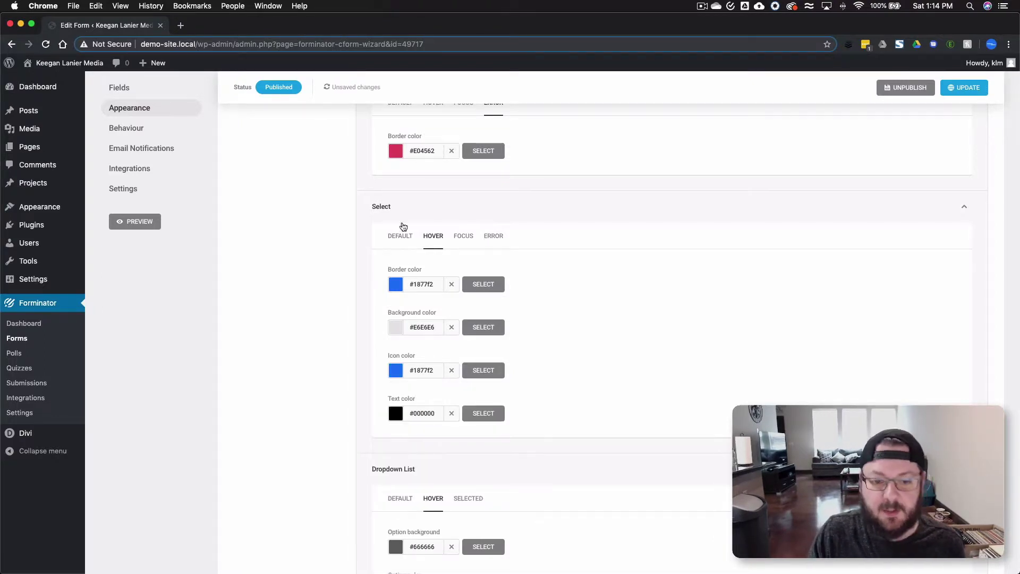
# Set the Select icon's default colour to grey #aaaaaa.
pyautogui.click(397, 235)
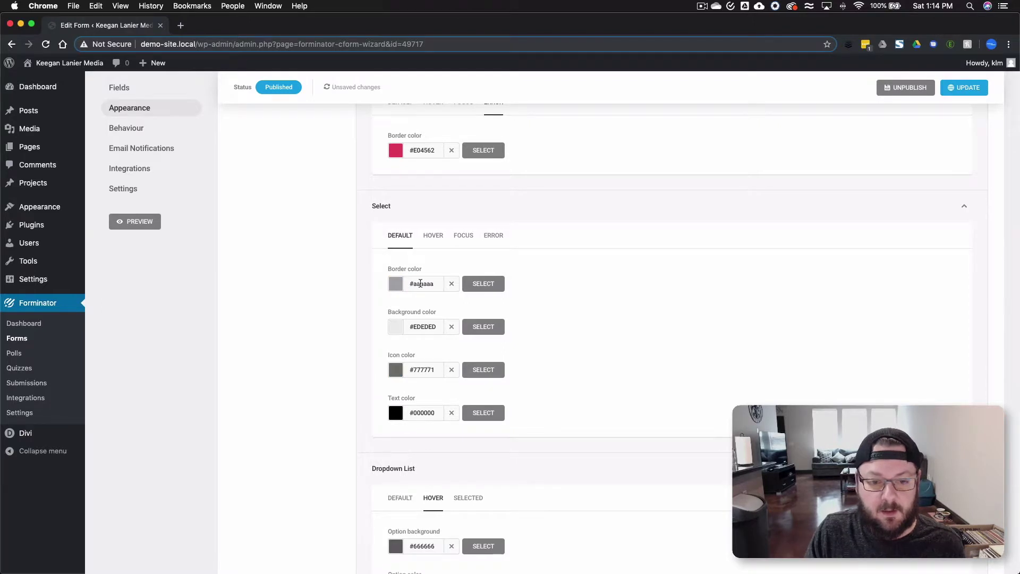
pyautogui.click(408, 366)
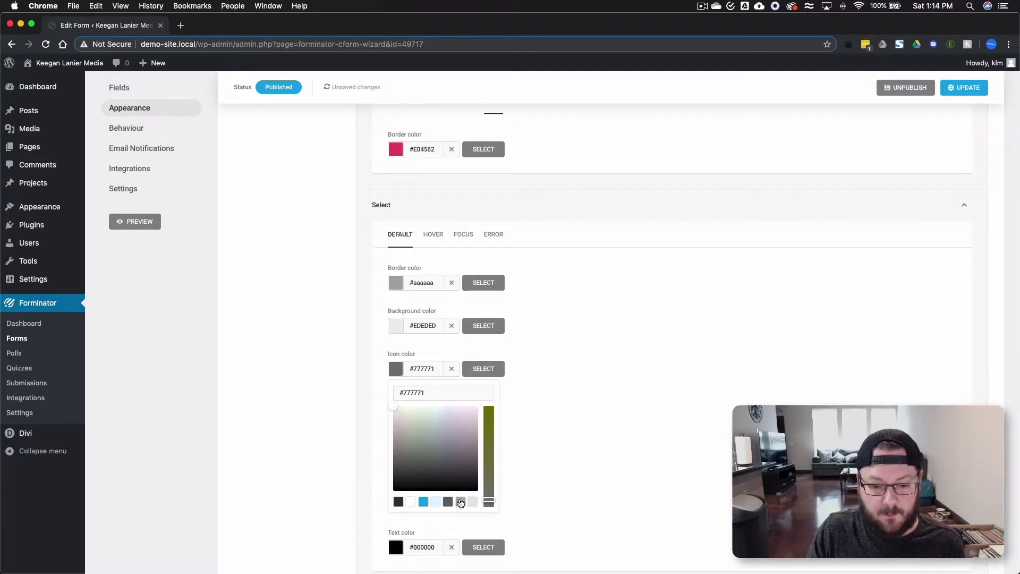
pyautogui.click(460, 502)
pyautogui.click(546, 338)
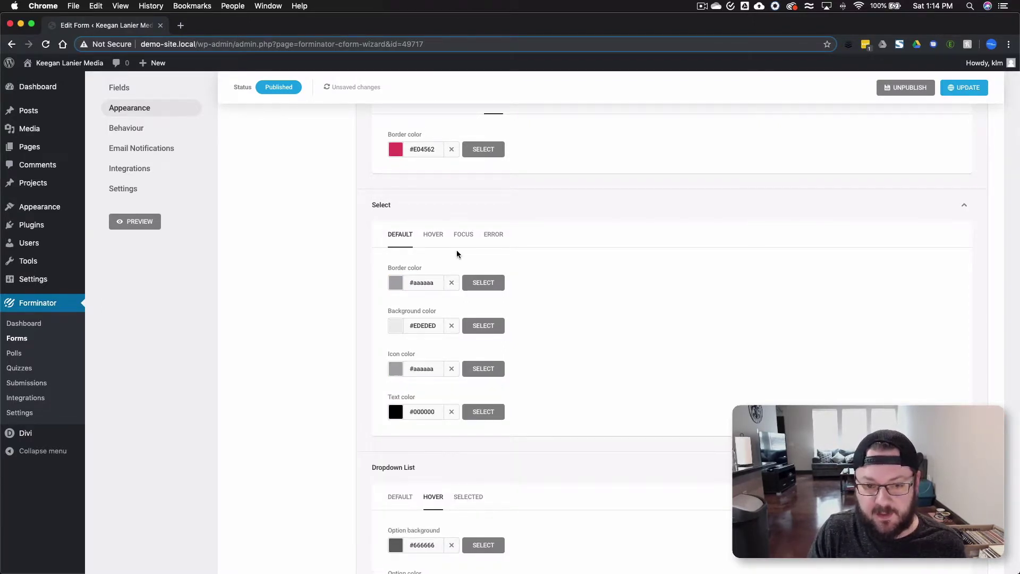
# Set the Select focus border and icon colours to dark grey #333333.
pyautogui.click(463, 235)
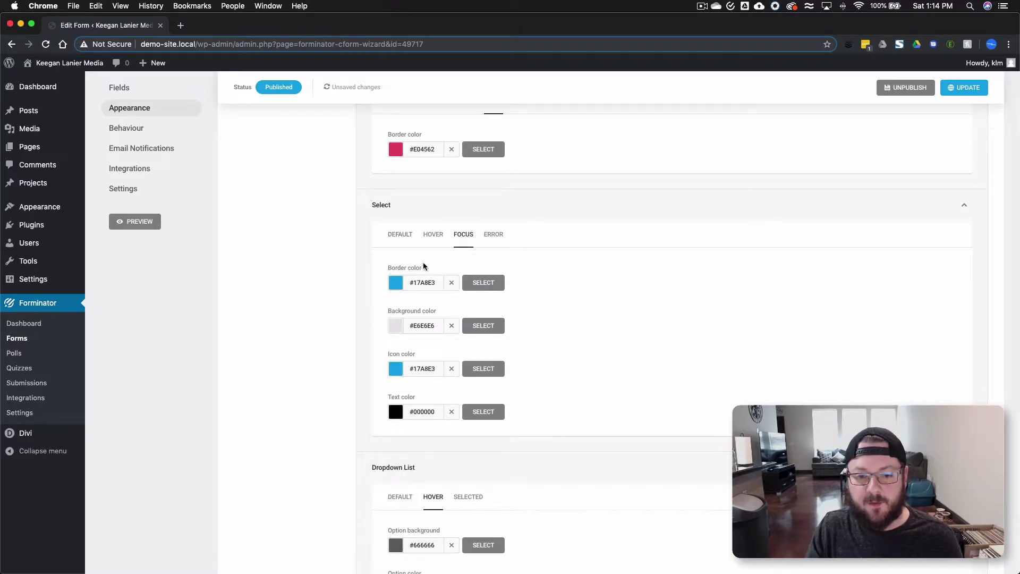
pyautogui.click(395, 283)
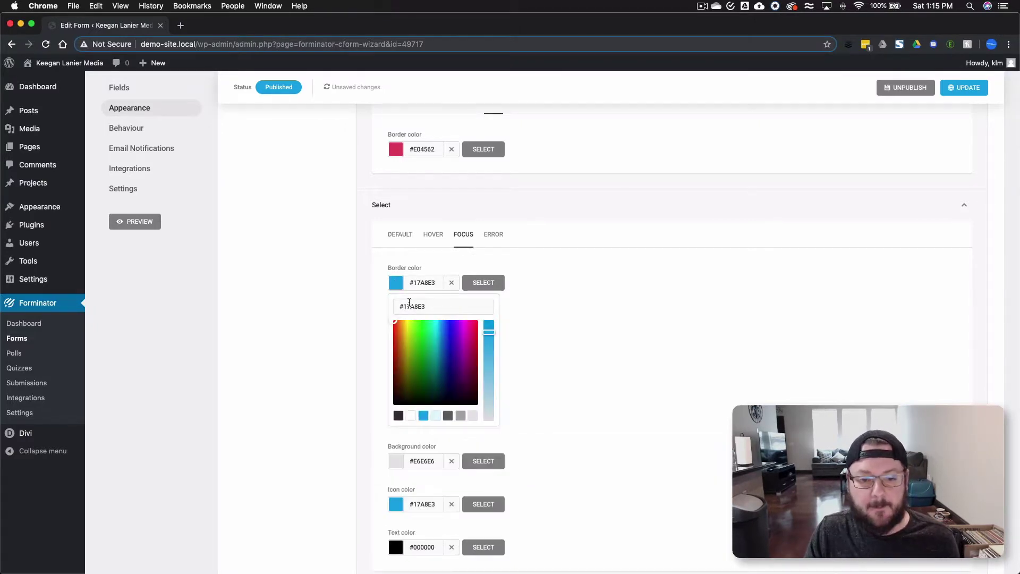
pyautogui.doubleClick(418, 307)
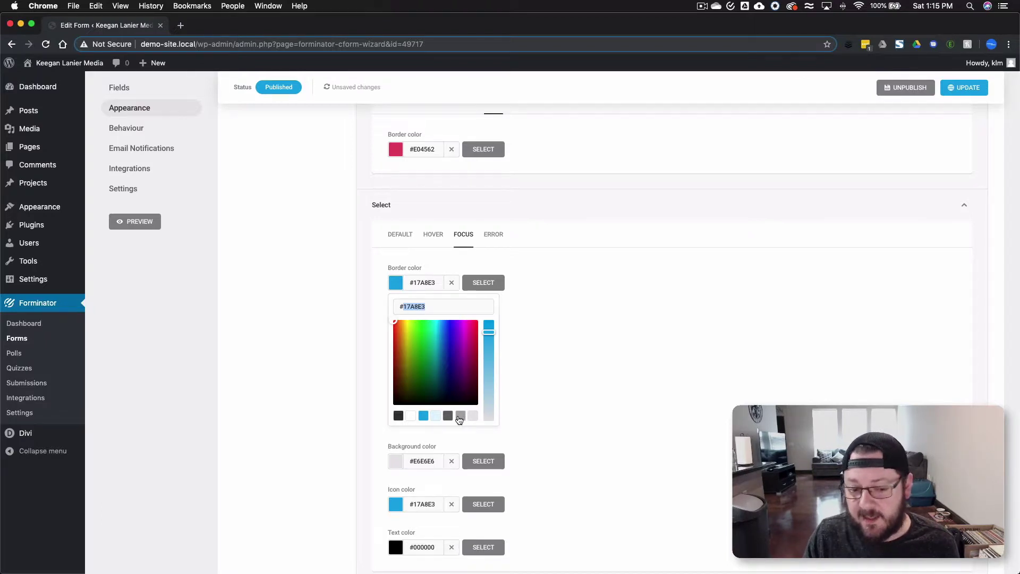
pyautogui.click(399, 416)
pyautogui.click(581, 291)
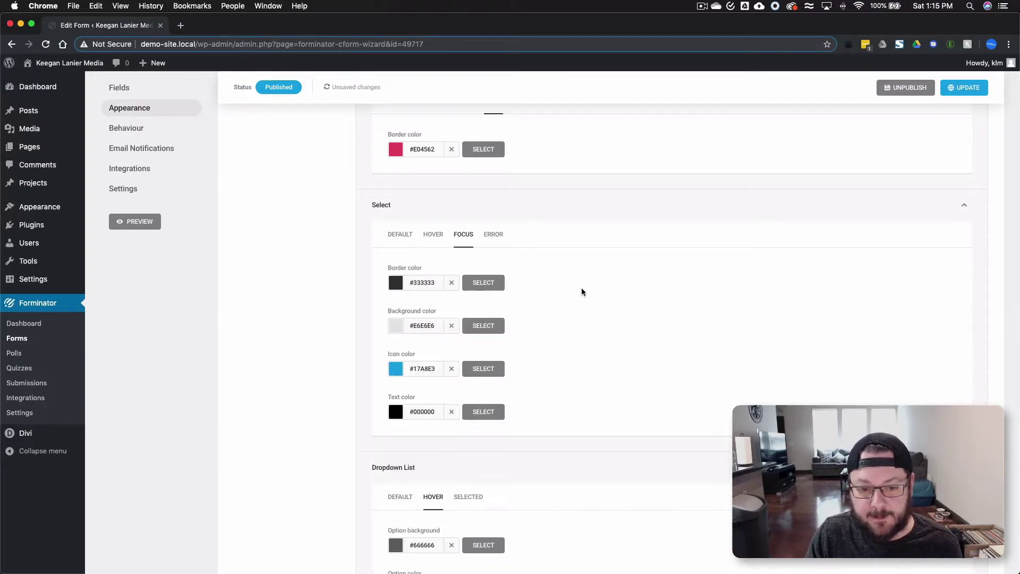
pyautogui.click(396, 369)
pyautogui.click(398, 502)
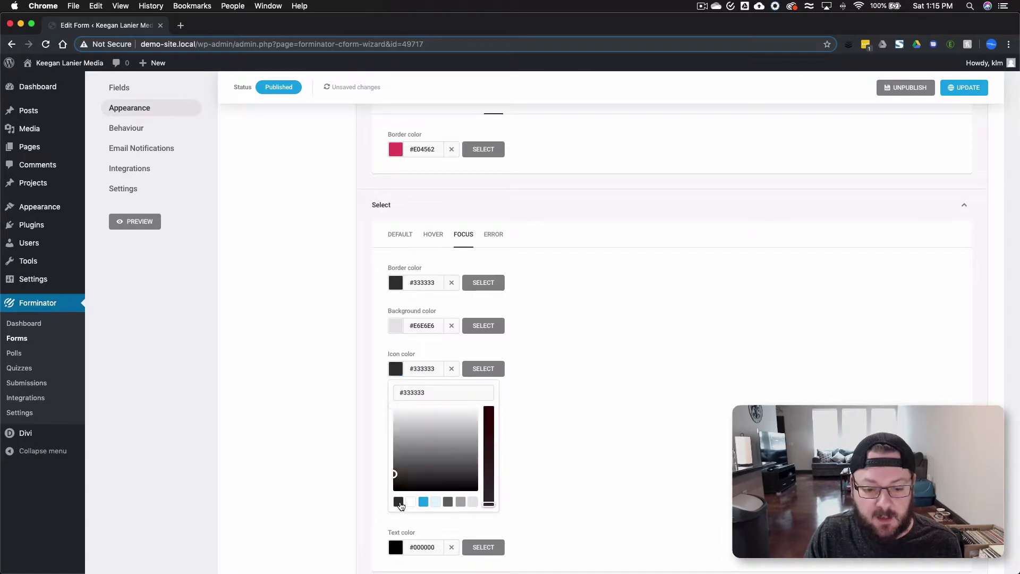
pyautogui.click(587, 321)
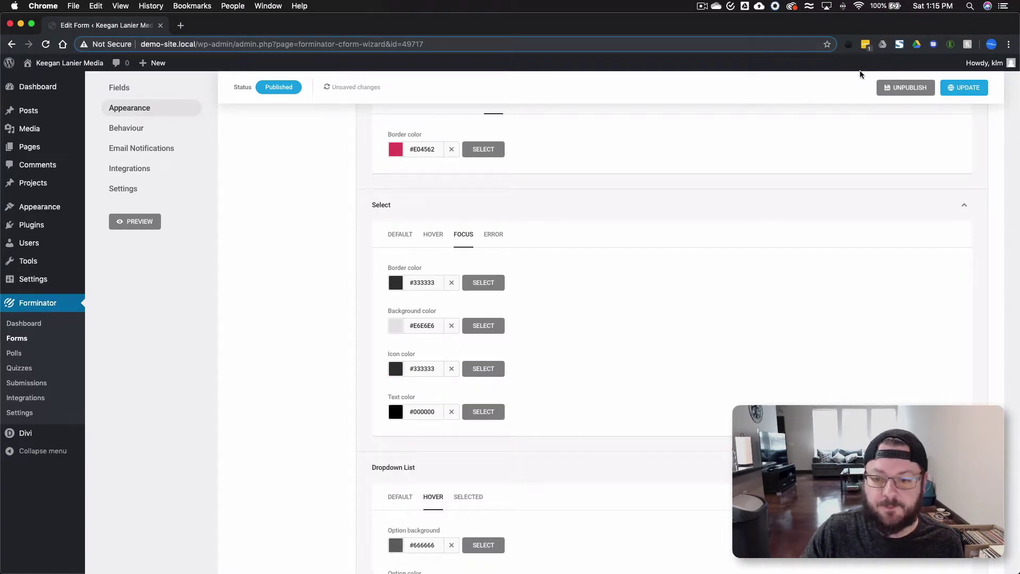
# Save the form and test the Choose Your Option dropdown styling in a preview.
pyautogui.click(955, 91)
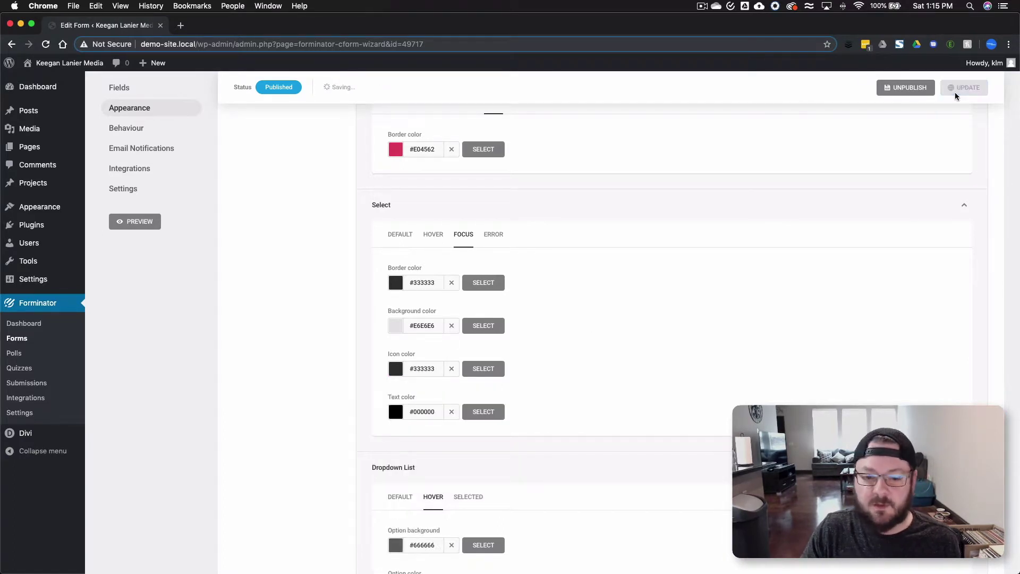
pyautogui.click(151, 226)
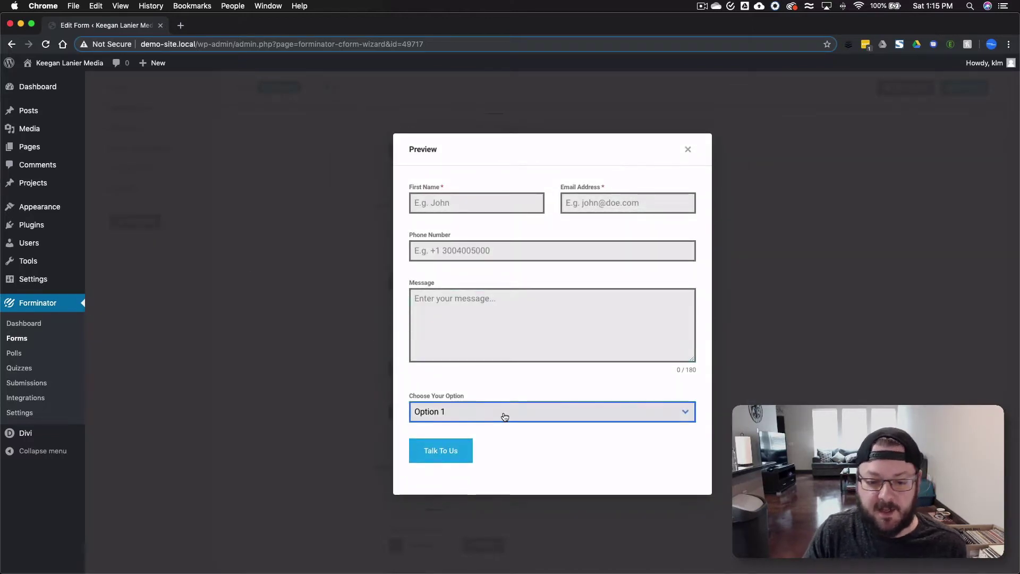
pyautogui.click(505, 416)
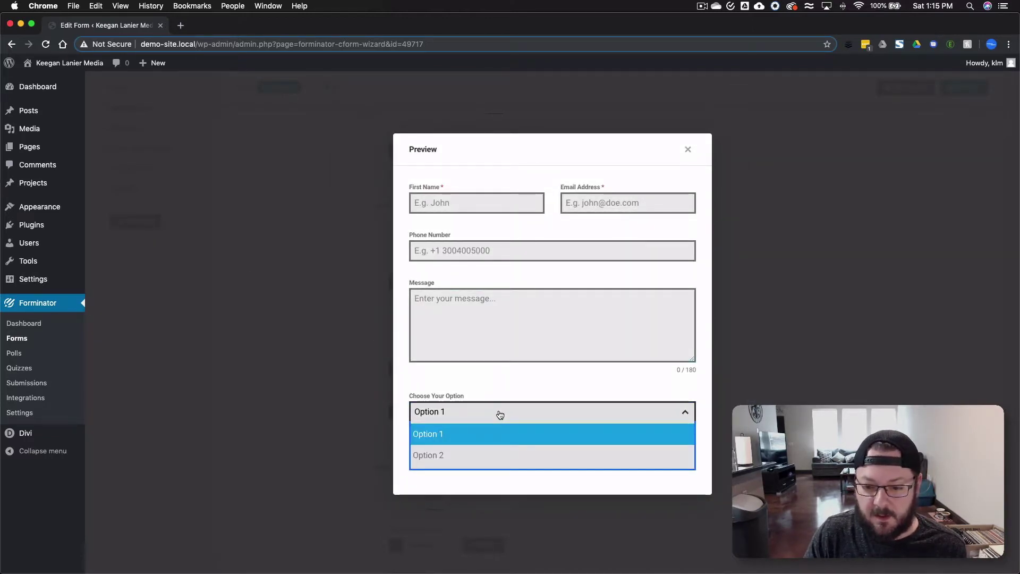
pyautogui.doubleClick(685, 414)
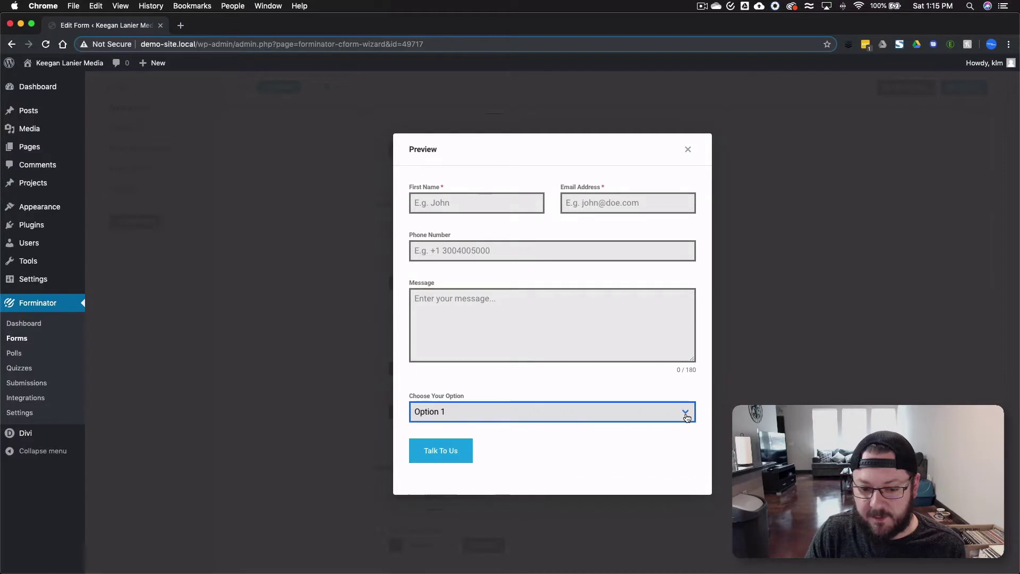
pyautogui.click(685, 414)
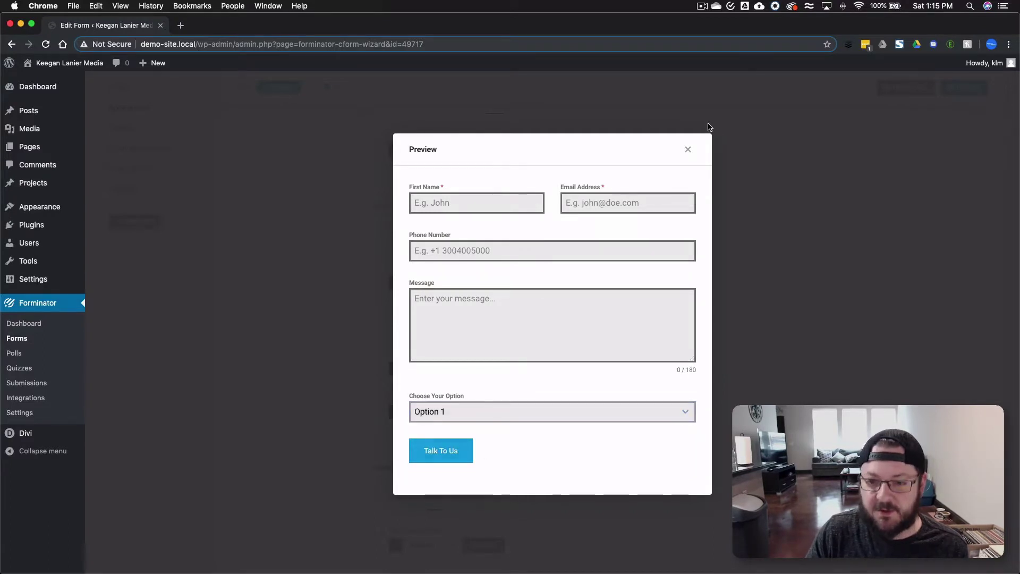
pyautogui.click(687, 152)
# Collapse the other colour panels and set the submit button background to #1877f2.
pyautogui.click(437, 212)
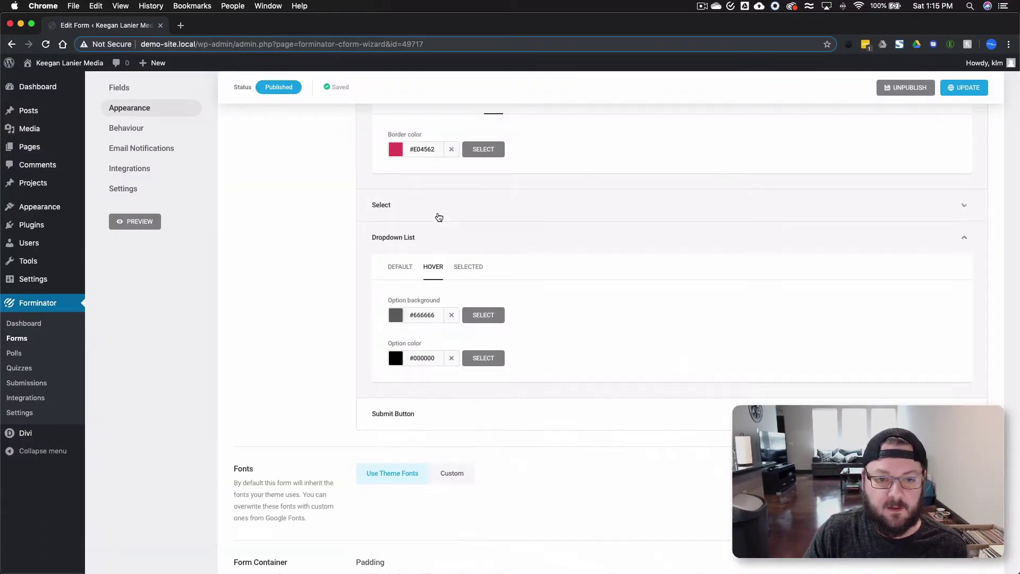
pyautogui.scroll(3, 439, 212)
pyautogui.click(420, 157)
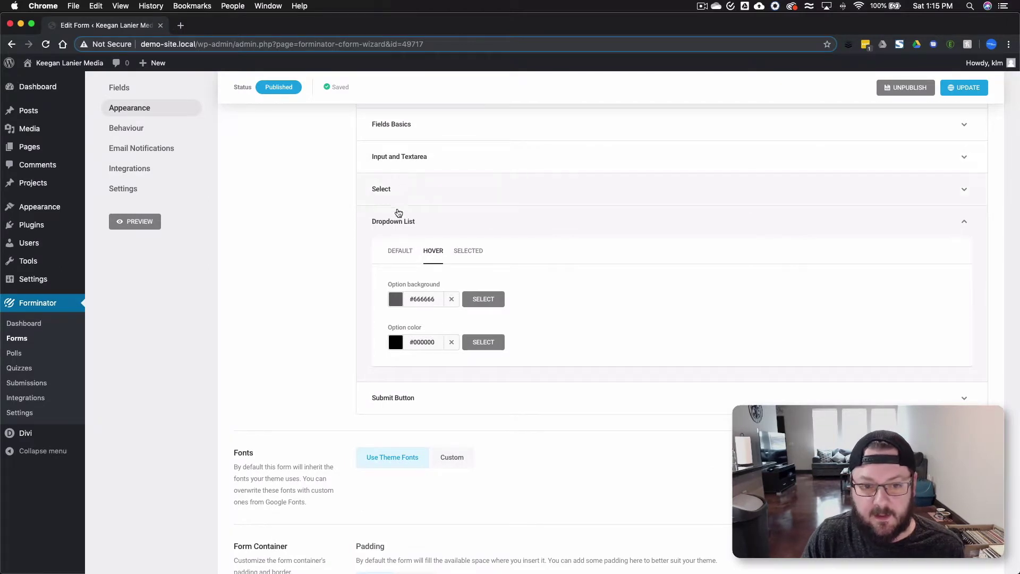
pyautogui.click(406, 220)
pyautogui.click(390, 253)
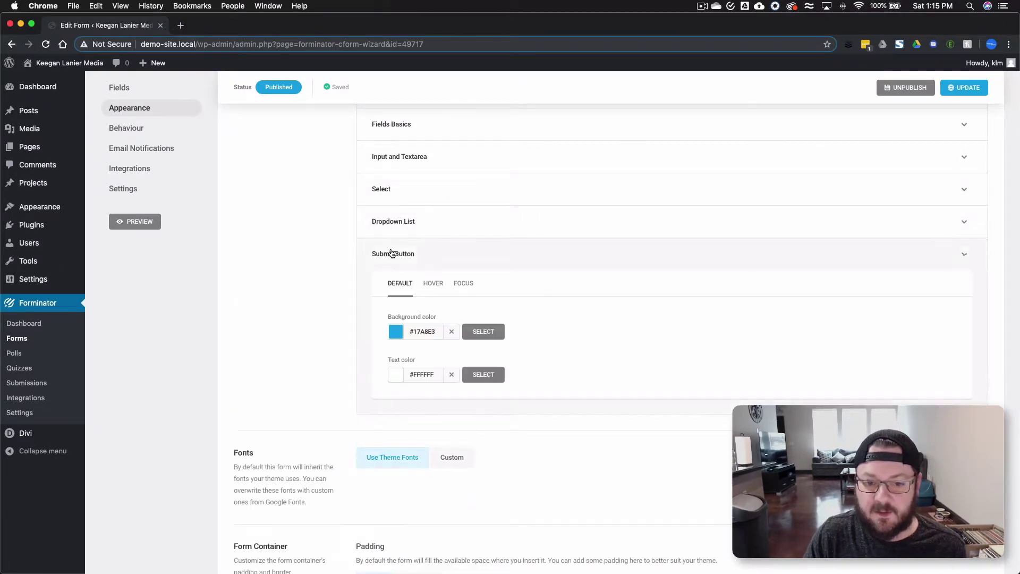
pyautogui.click(396, 331)
pyautogui.doubleClick(417, 355)
pyautogui.write('1877f2')
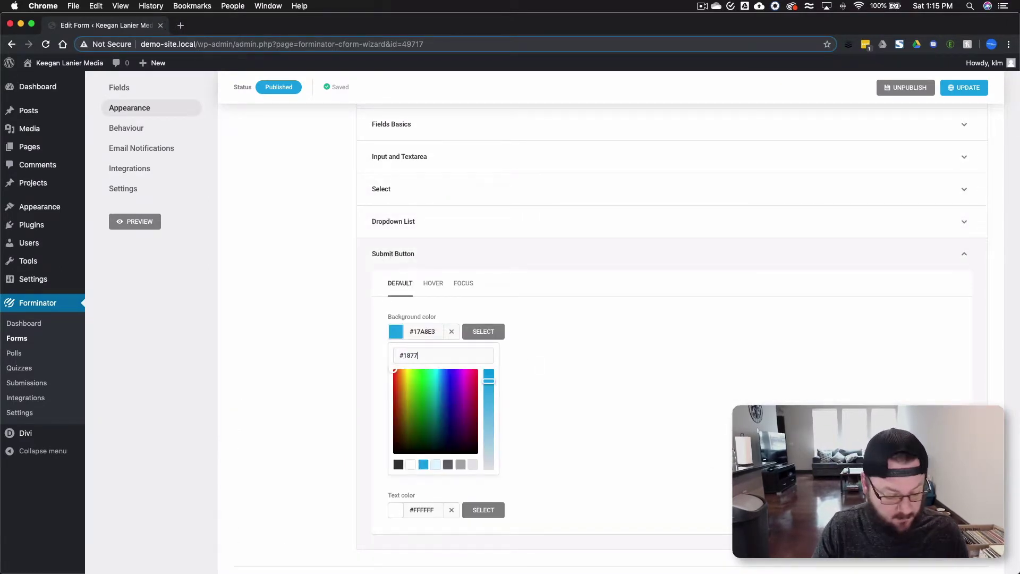
# Set the submit button's hover background to dark grey #333333.
pyautogui.click(431, 284)
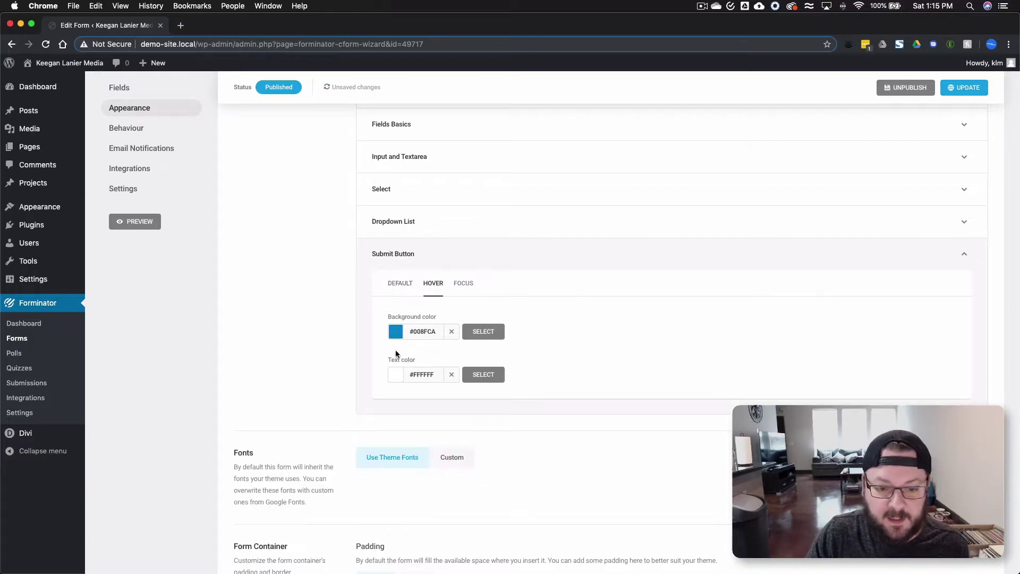
pyautogui.click(395, 332)
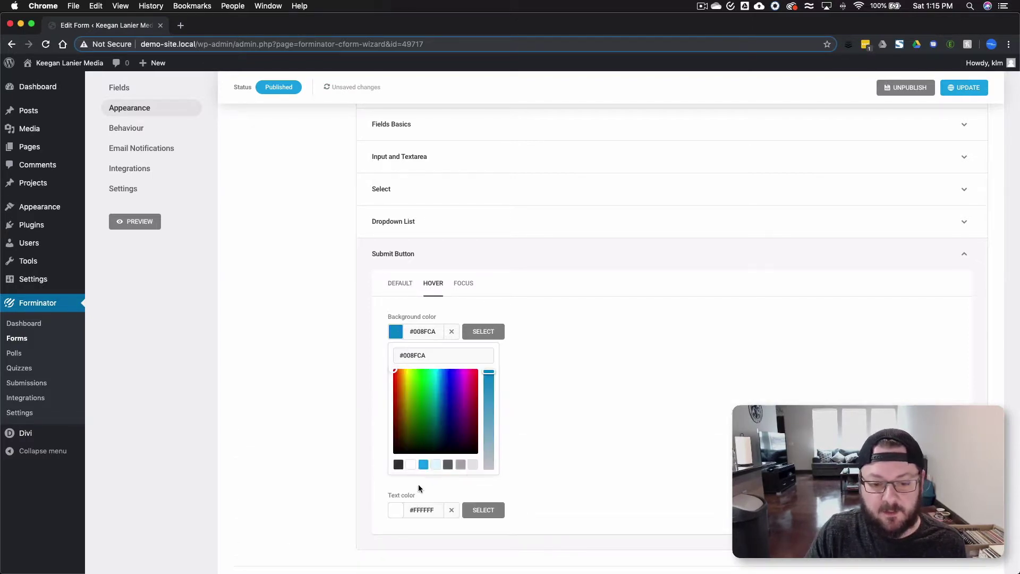
pyautogui.click(399, 465)
pyautogui.click(406, 286)
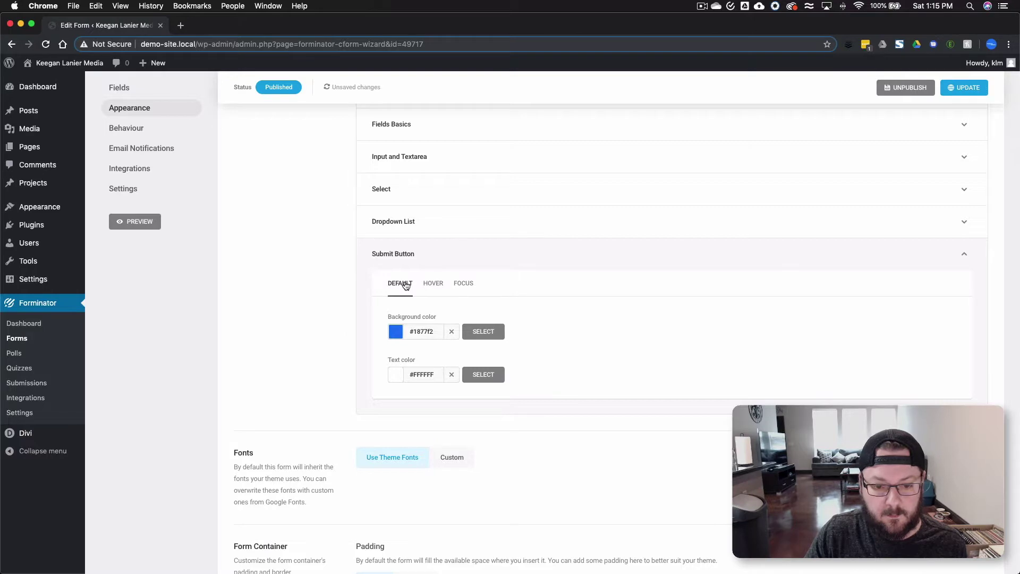
pyautogui.click(430, 283)
# Save the form and check the button colours in a preview.
pyautogui.click(964, 87)
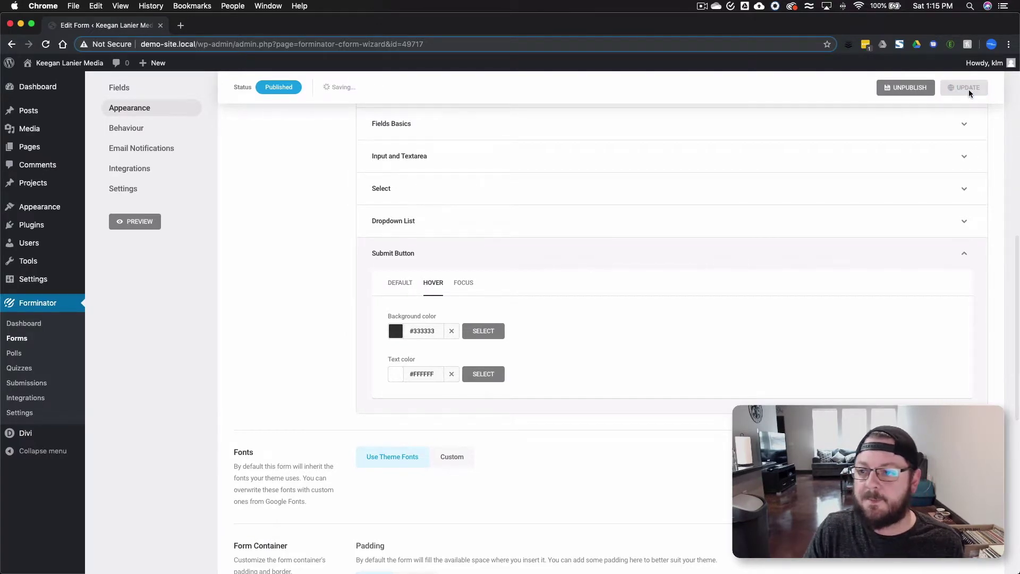
pyautogui.click(139, 222)
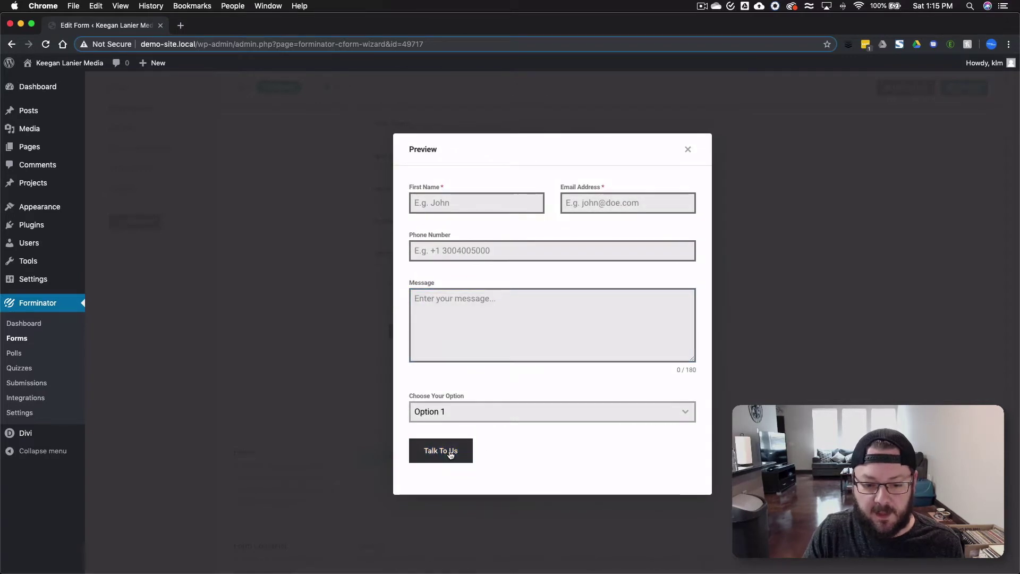
pyautogui.click(687, 150)
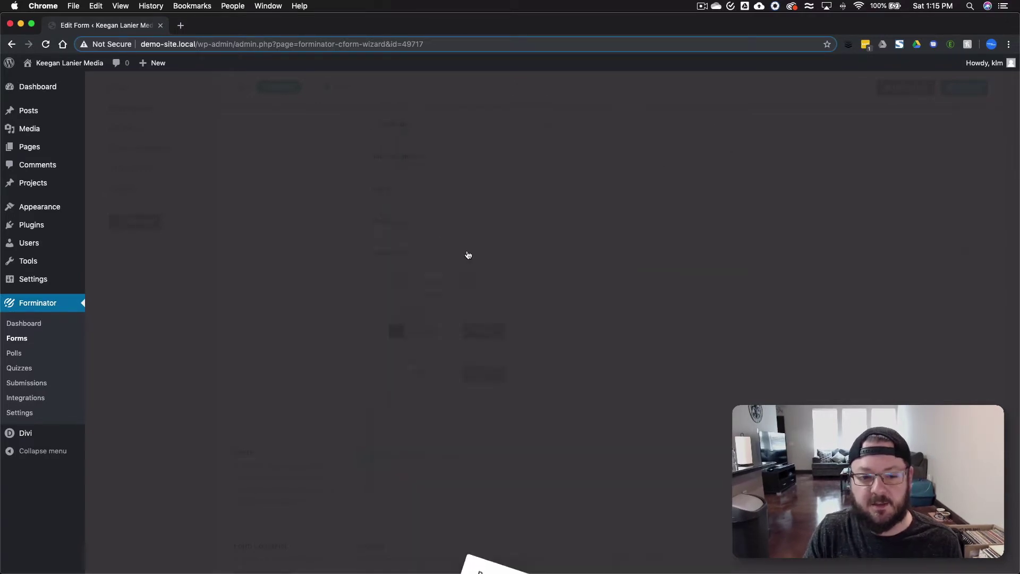
pyautogui.scroll(-5, 318, 332)
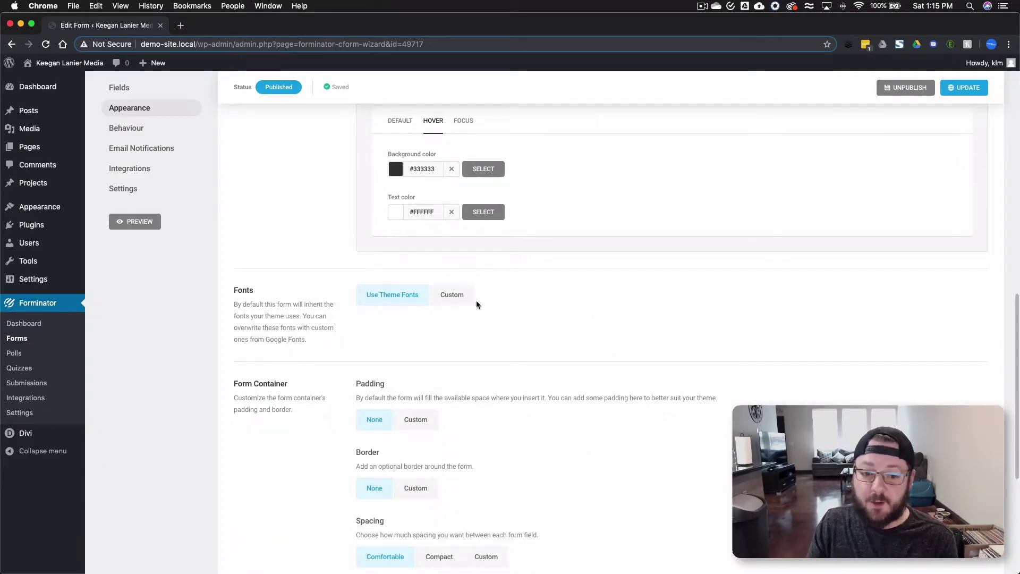
# Switch the form to custom fonts and set the submit button font to Open Sans.
pyautogui.click(462, 301)
pyautogui.scroll(-4, 422, 326)
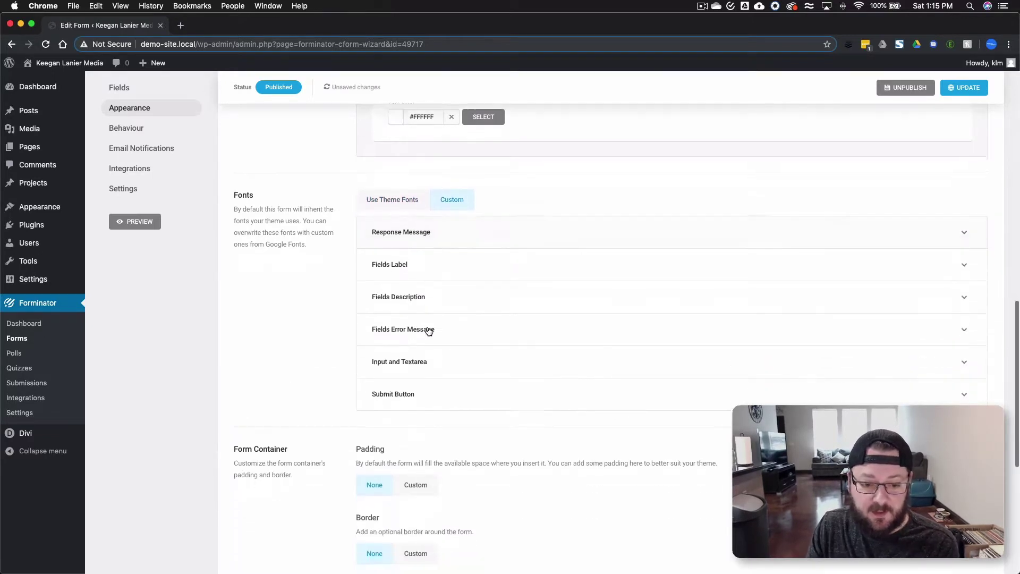
pyautogui.click(456, 381)
pyautogui.scroll(-3, 460, 387)
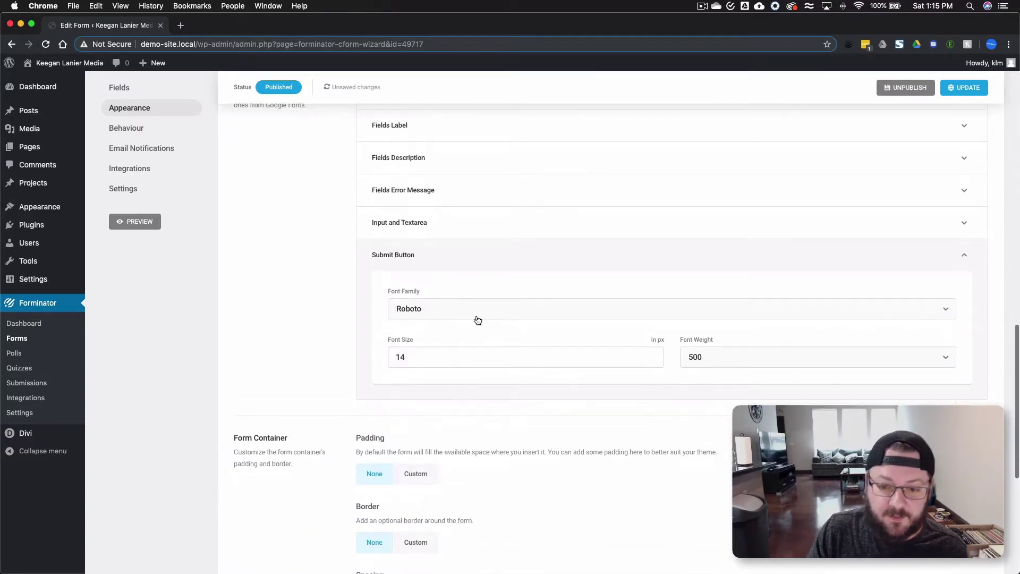
pyautogui.click(486, 312)
pyautogui.scroll(-3, 486, 374)
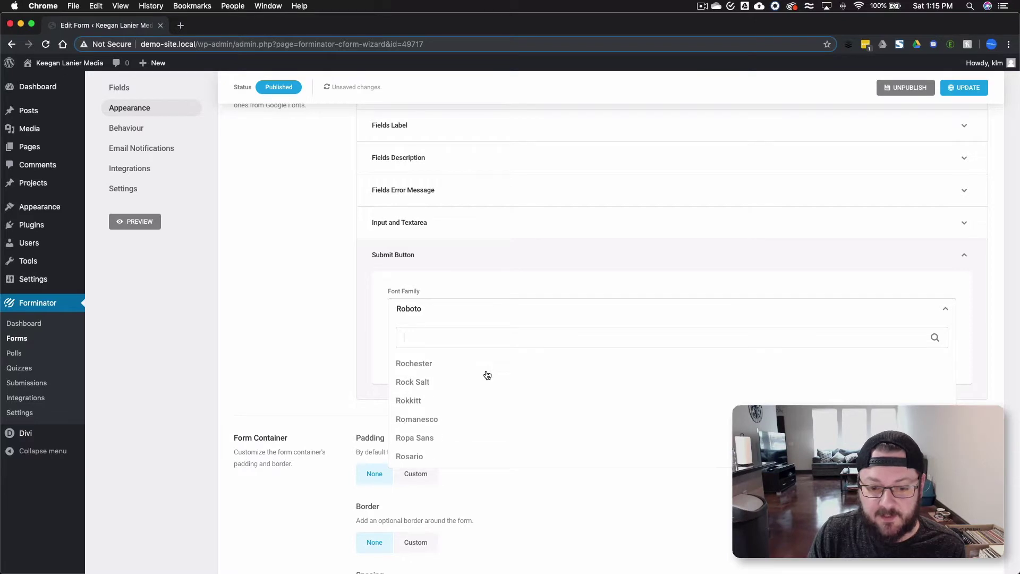
pyautogui.write('open')
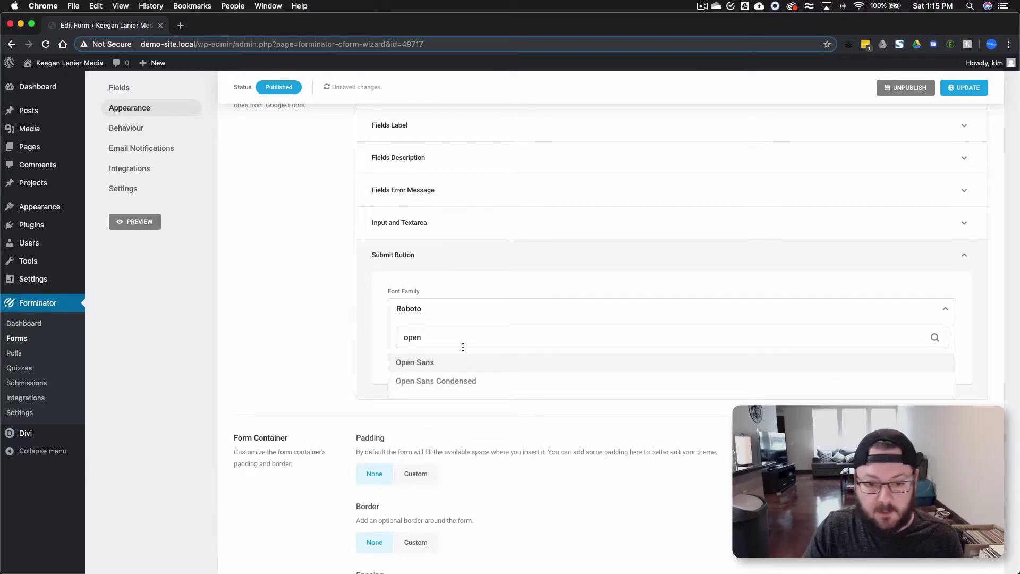
pyautogui.click(420, 362)
# Set the submit button font weight to 800, then save and preview the form.
pyautogui.click(697, 357)
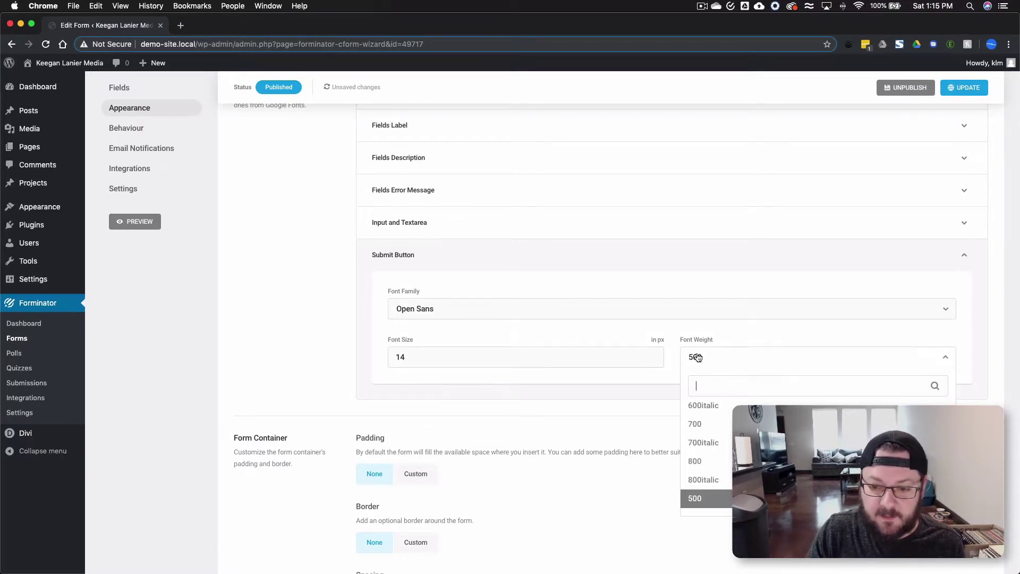
pyautogui.click(716, 462)
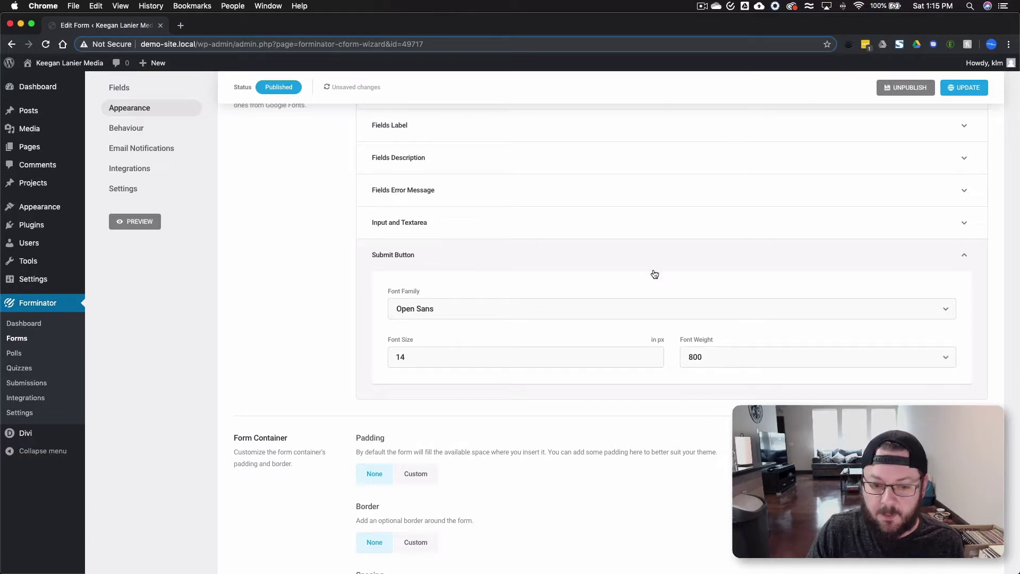
pyautogui.click(968, 89)
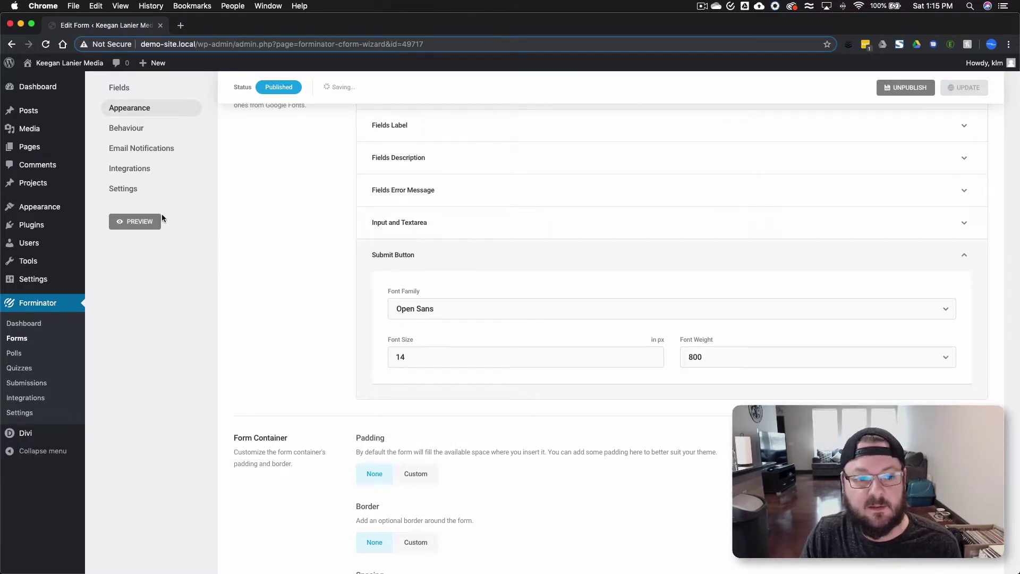
pyautogui.click(137, 220)
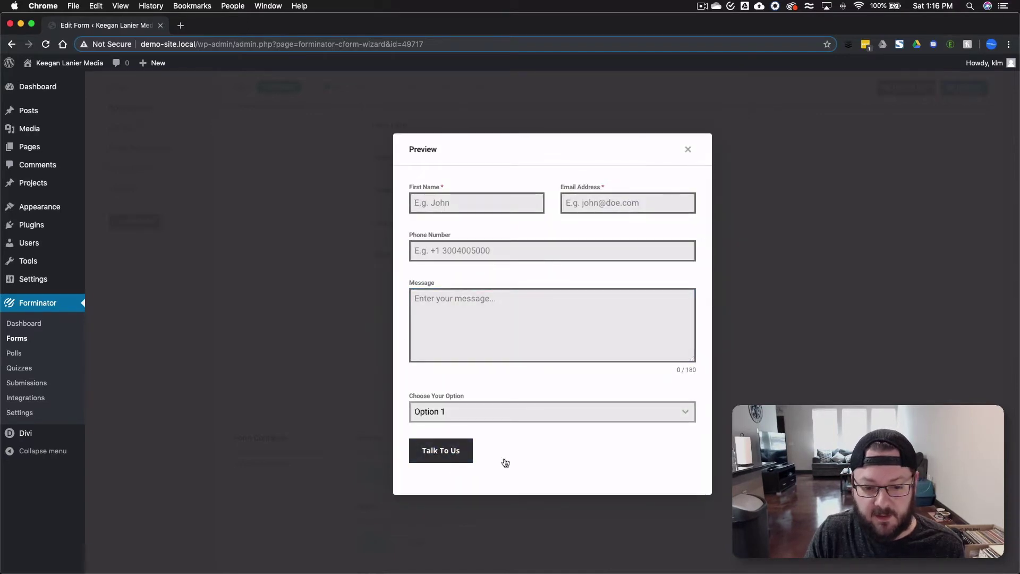
pyautogui.click(690, 150)
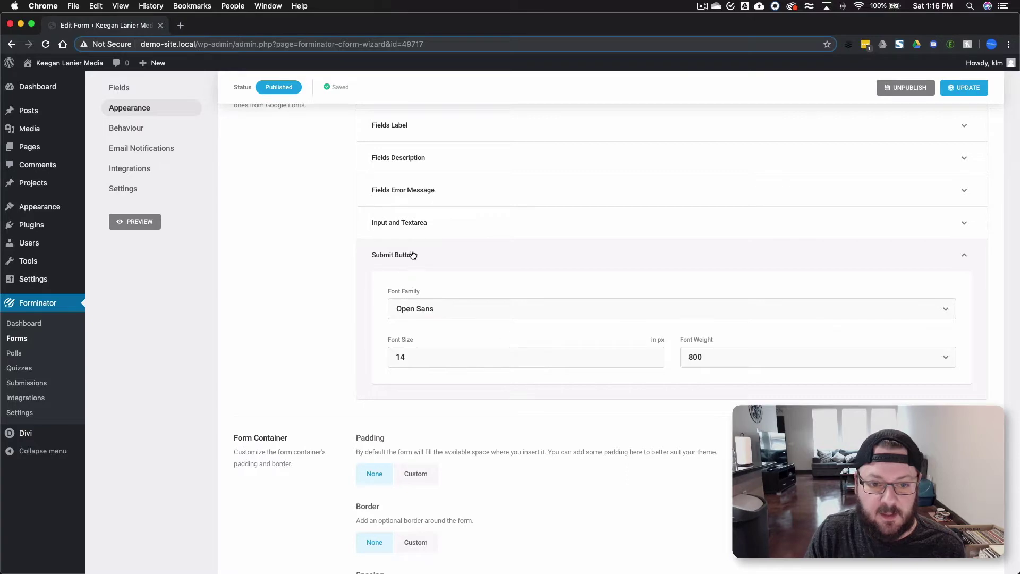
pyautogui.scroll(15, 304, 256)
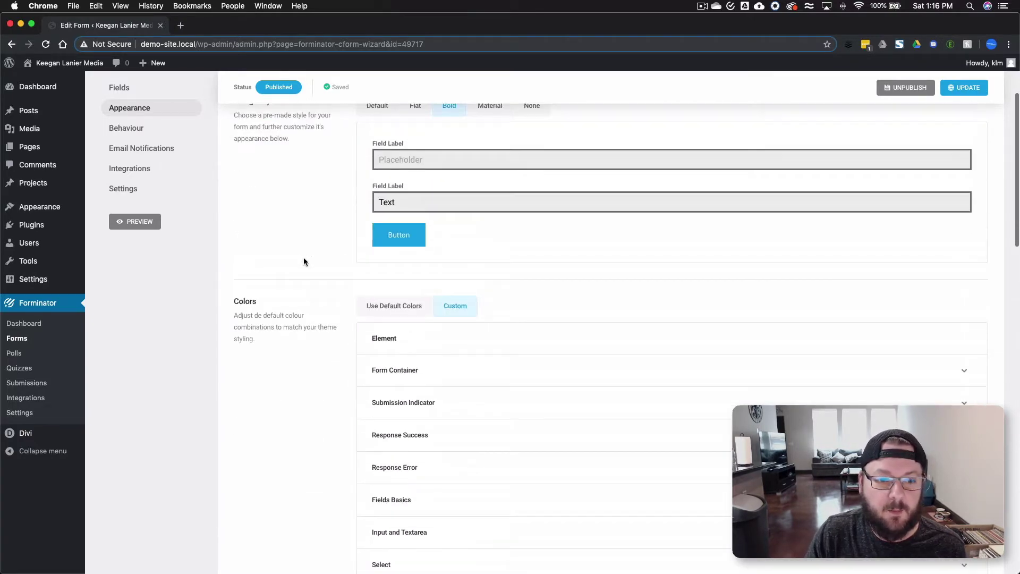
pyautogui.scroll(3, 304, 257)
# Change the submit button text to uppercase 'TALK TO US'.
pyautogui.click(132, 129)
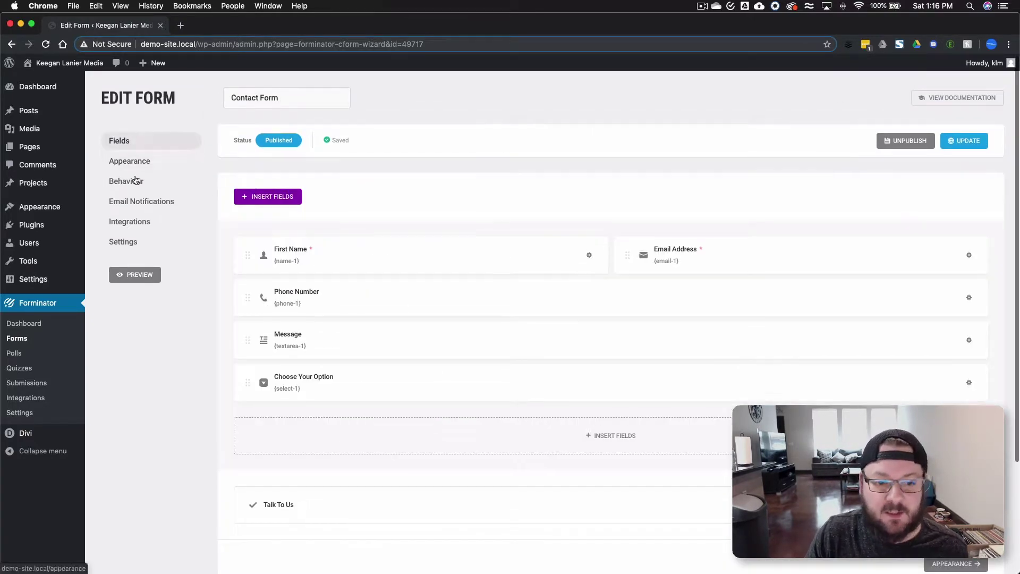
pyautogui.click(326, 379)
pyautogui.click(684, 146)
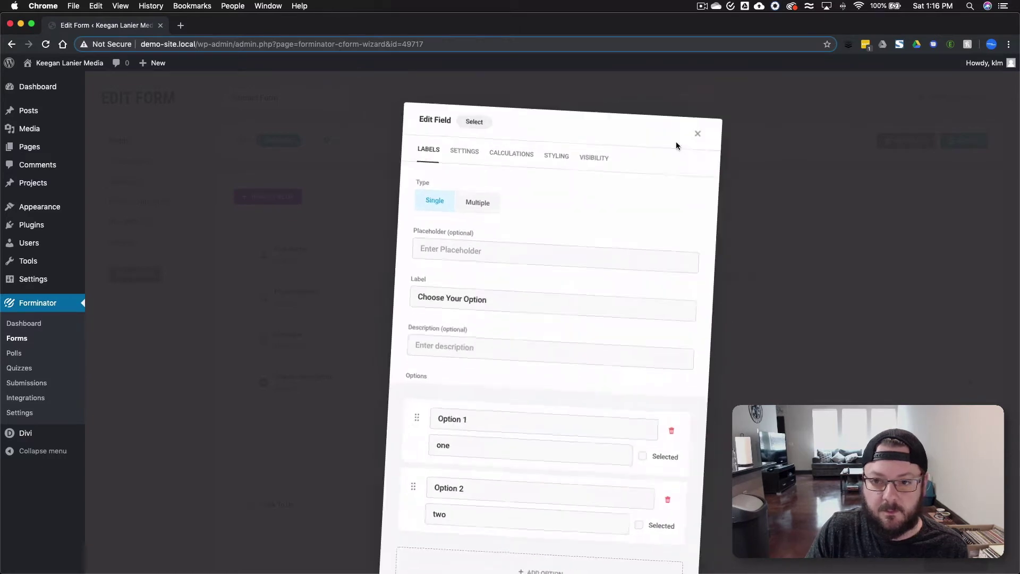
pyautogui.click(318, 505)
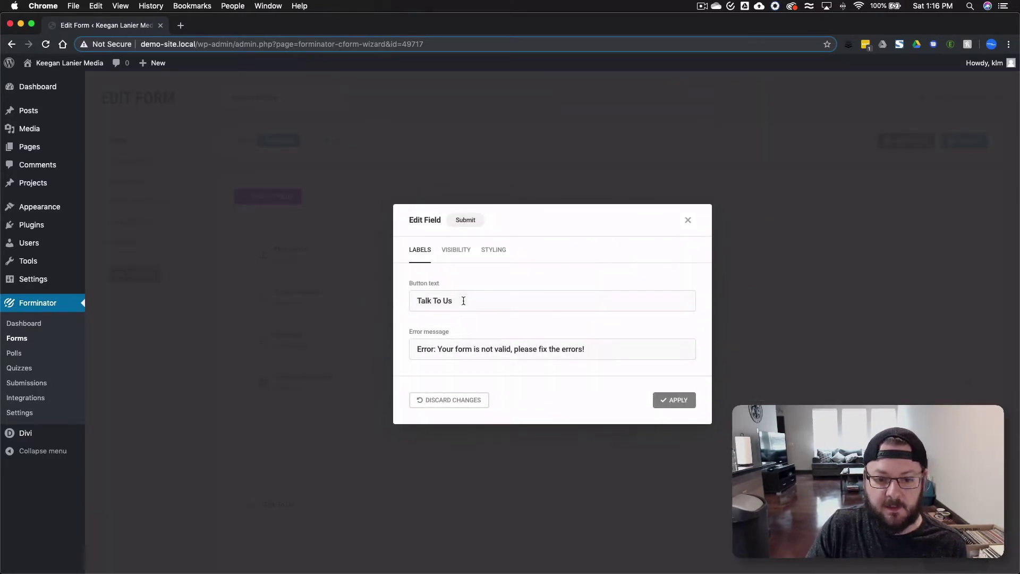
pyautogui.moveTo(462, 298); pyautogui.dragTo(369, 299)
pyautogui.write('TLK ')
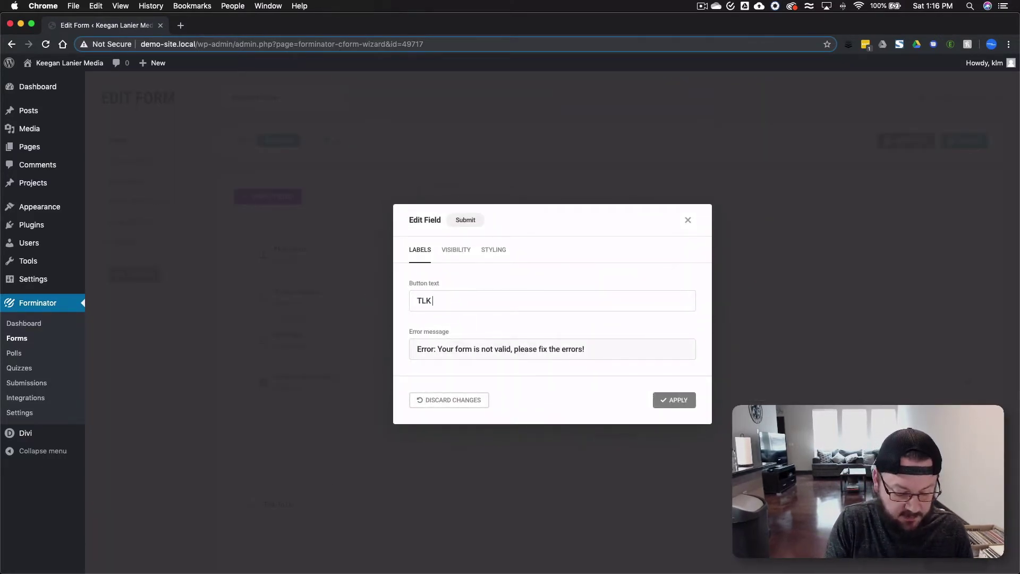
pyautogui.write('TO US')
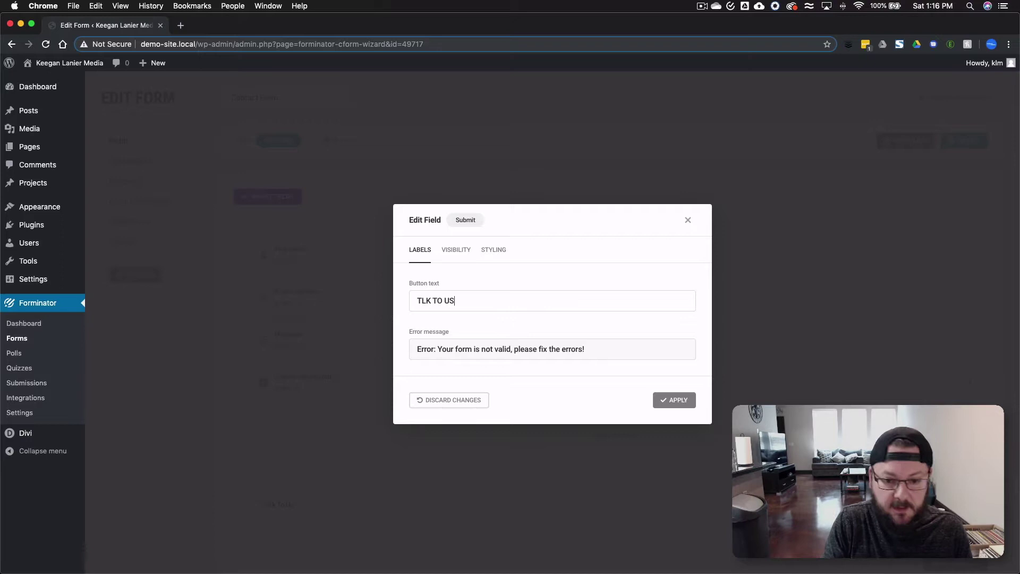
pyautogui.click(427, 300)
pyautogui.write('A')
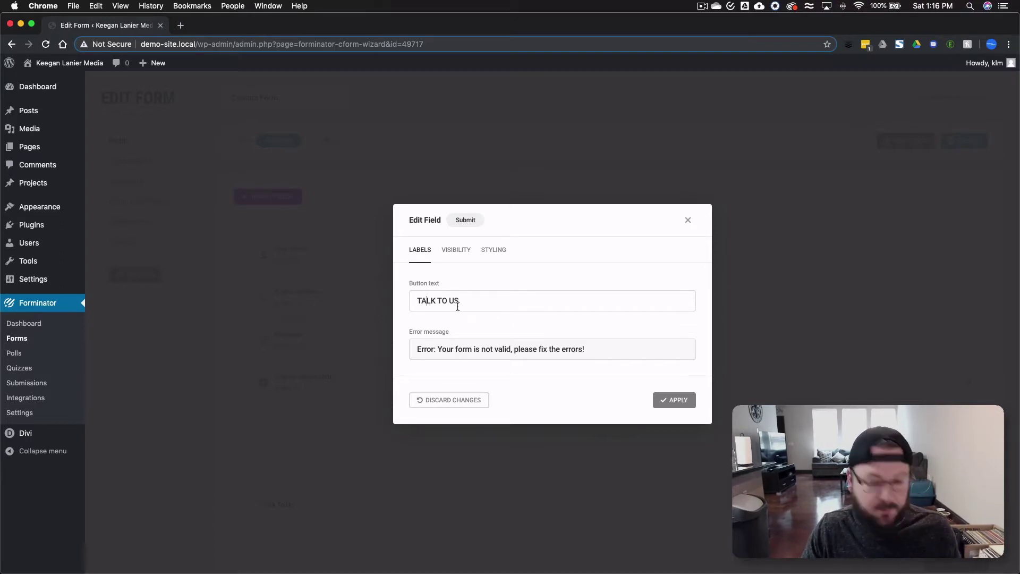
pyautogui.click(677, 400)
# Save the form and preview the uppercase button.
pyautogui.click(963, 140)
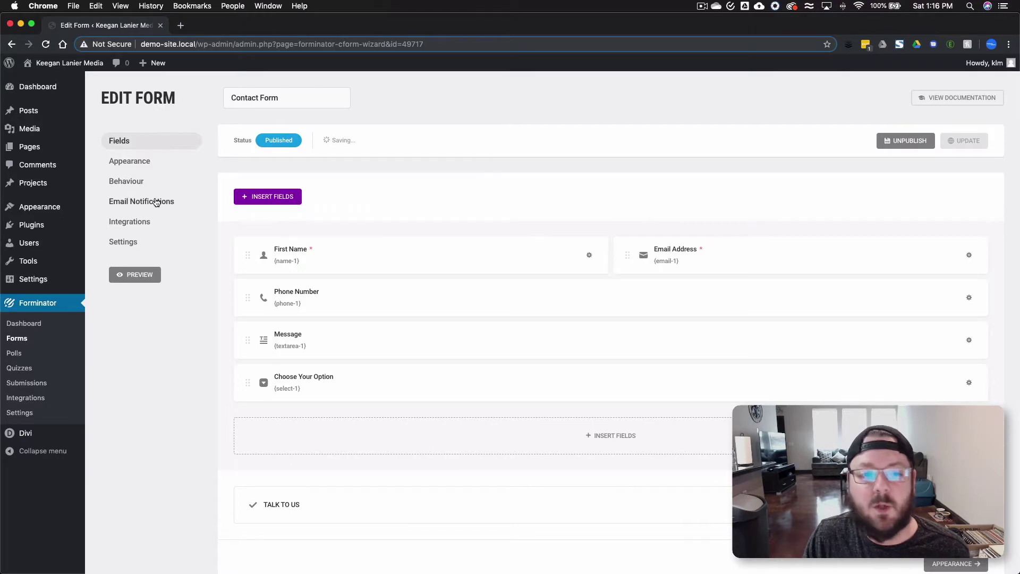
pyautogui.click(151, 279)
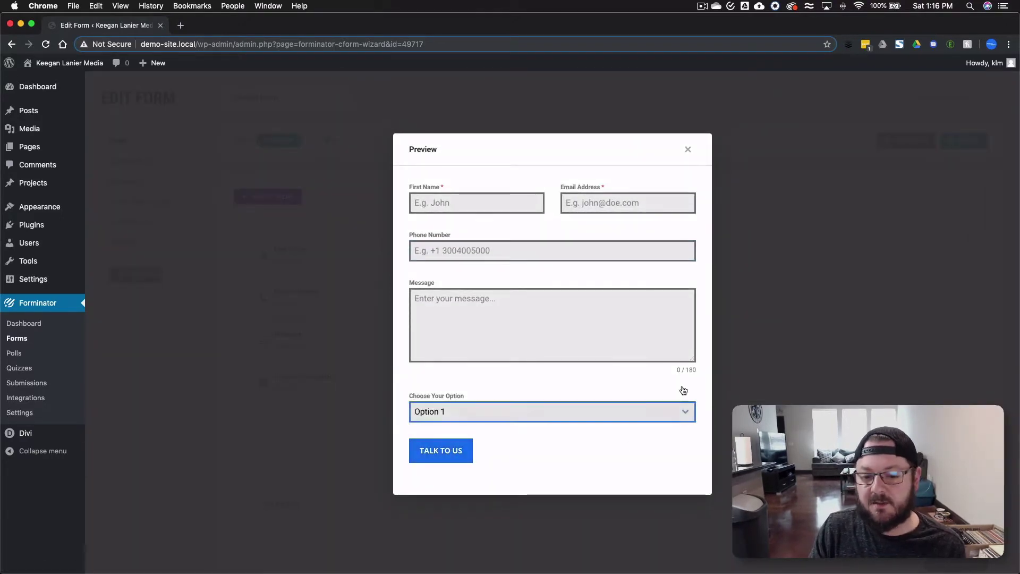
pyautogui.click(689, 149)
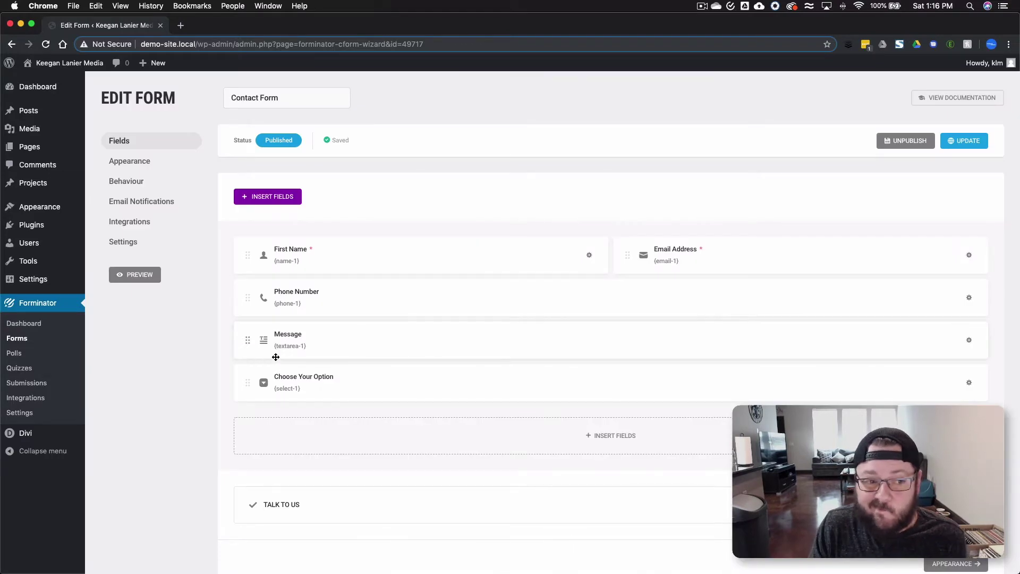
# Choose Hide form as the after-submission behaviour and review the remaining behaviour options.
pyautogui.click(131, 182)
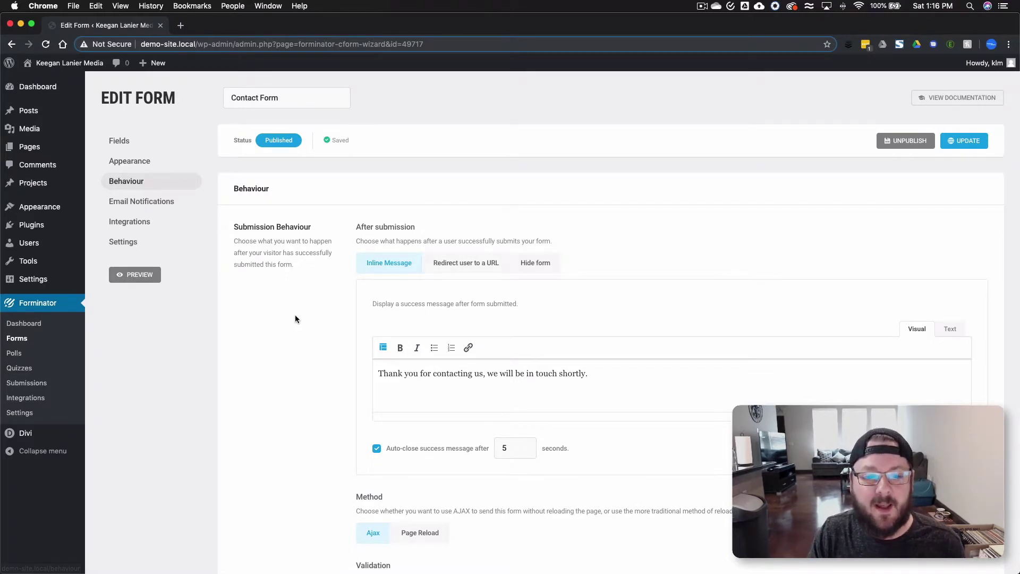
pyautogui.scroll(-3, 295, 319)
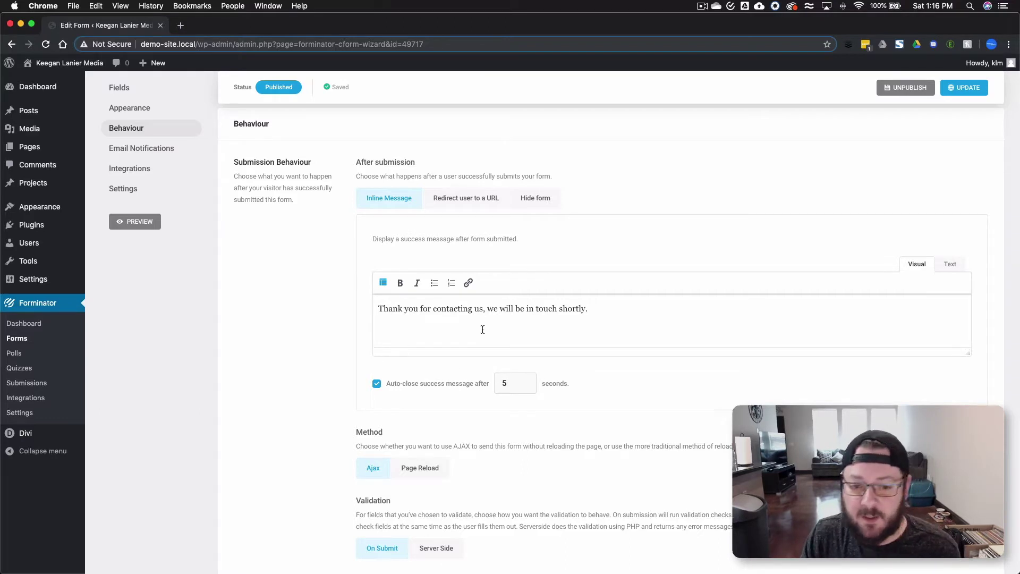
pyautogui.click(459, 200)
pyautogui.click(545, 205)
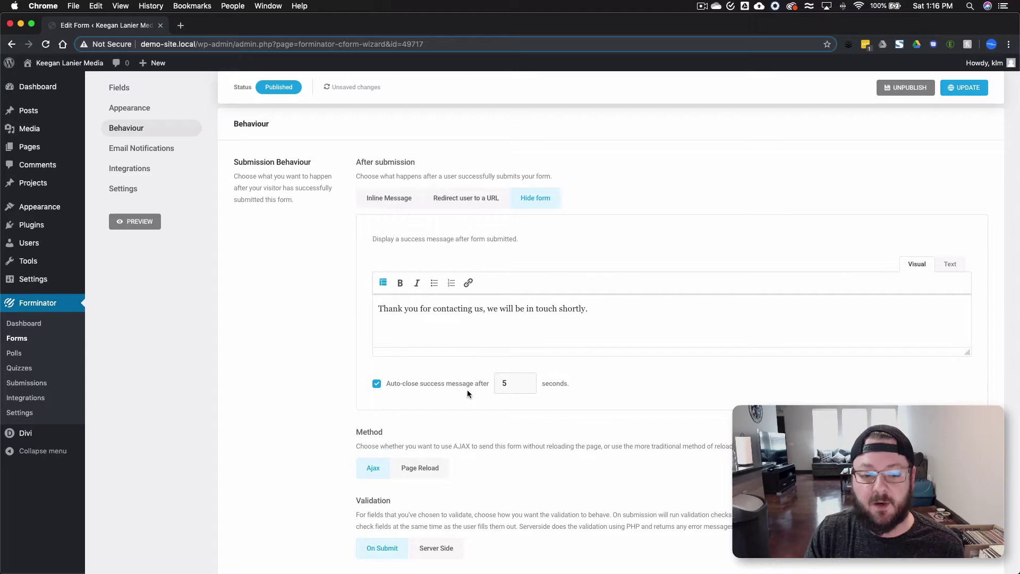
pyautogui.scroll(-5, 425, 388)
pyautogui.scroll(-4, 343, 288)
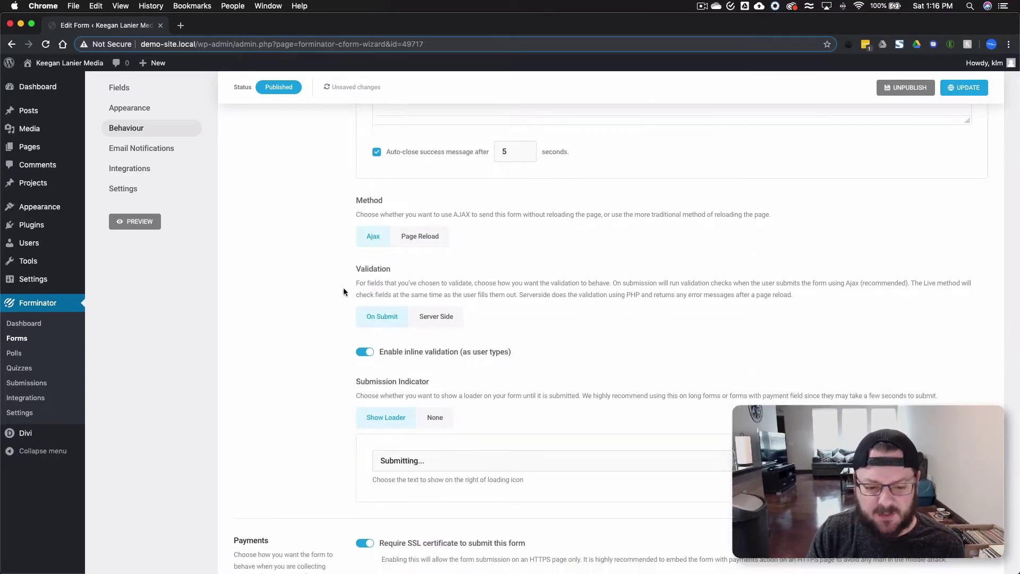
pyautogui.scroll(-9, 444, 402)
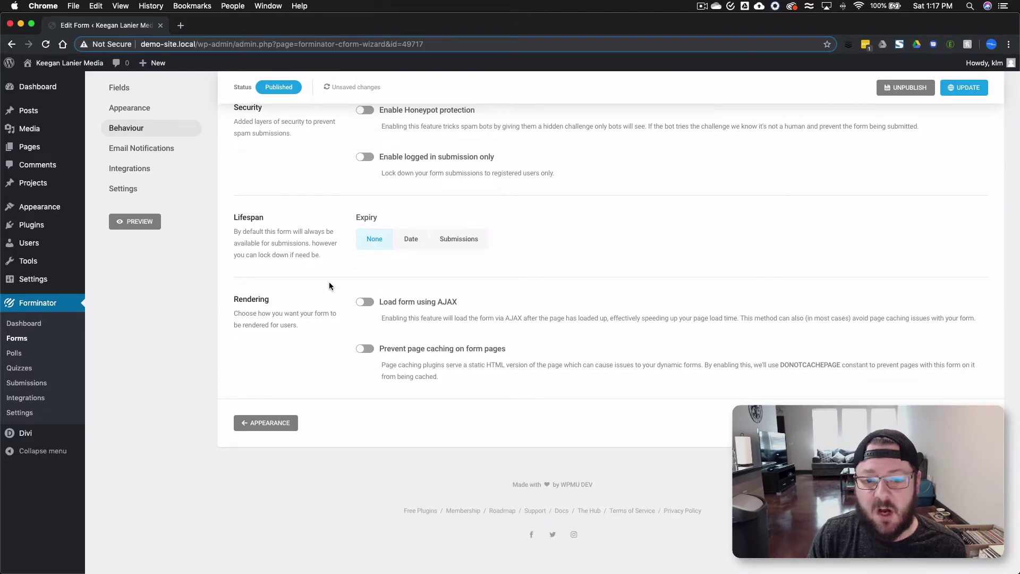
pyautogui.scroll(20, 327, 280)
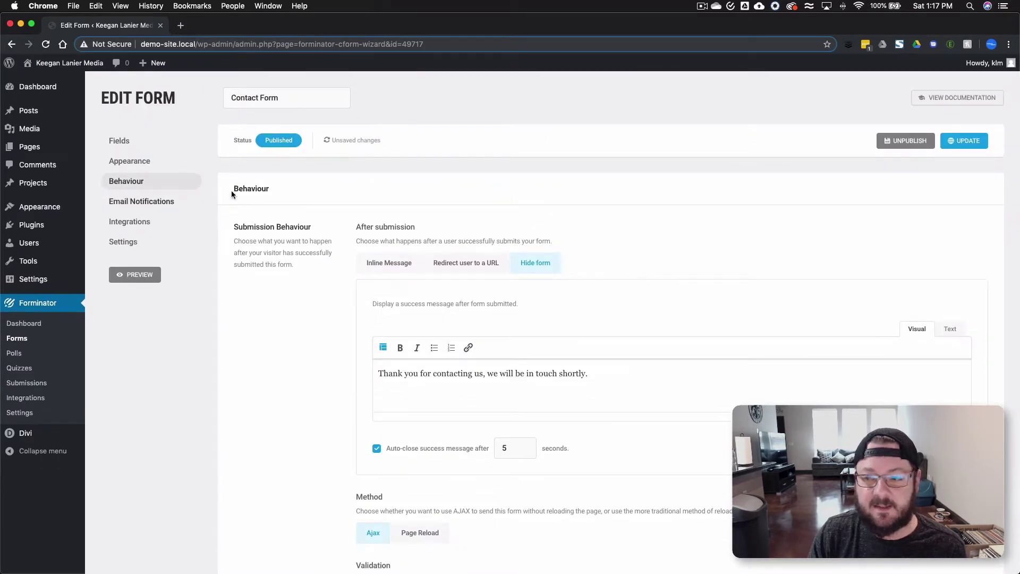
pyautogui.click(136, 202)
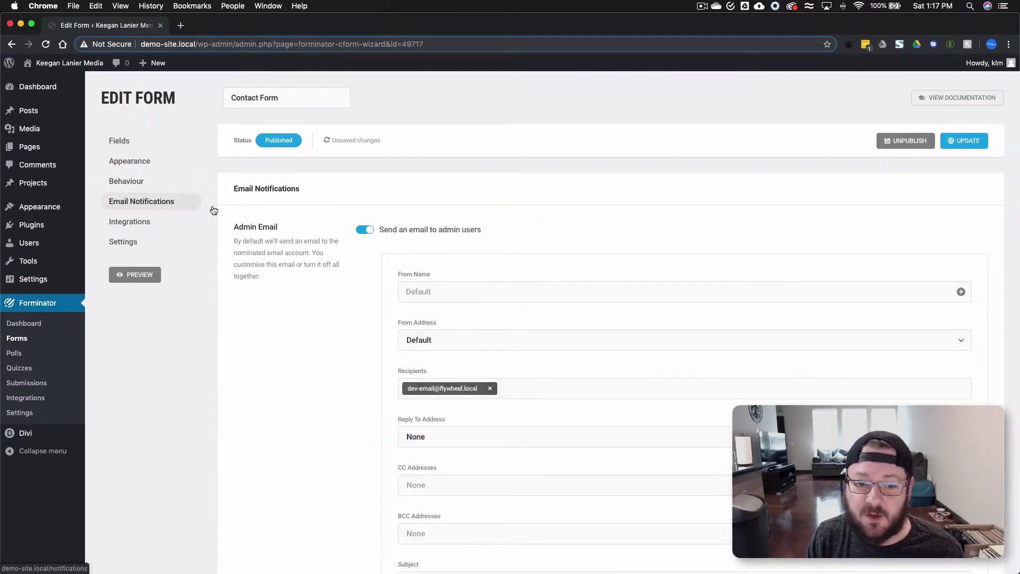
# Review the admin email's recipient and subject and the disabled user confirmation email.
pyautogui.scroll(-2, 291, 288)
pyautogui.click(516, 286)
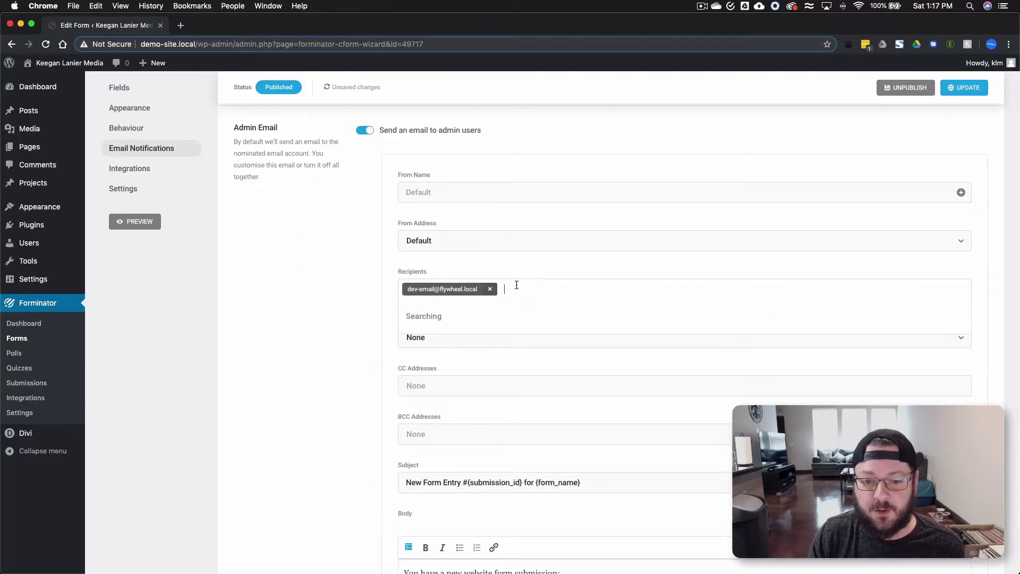
pyautogui.click(356, 281)
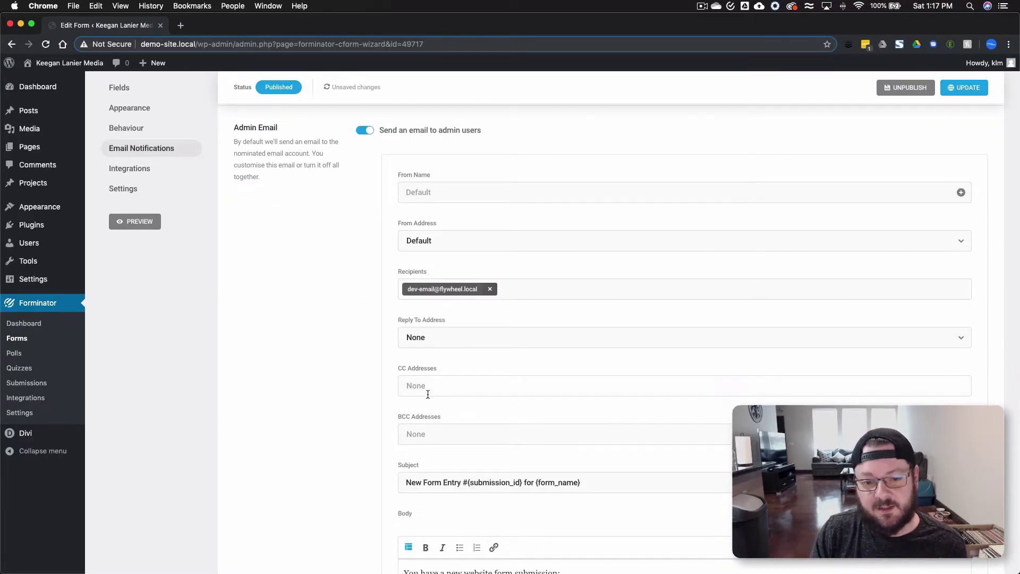
pyautogui.scroll(-1, 323, 391)
pyautogui.scroll(-4, 323, 392)
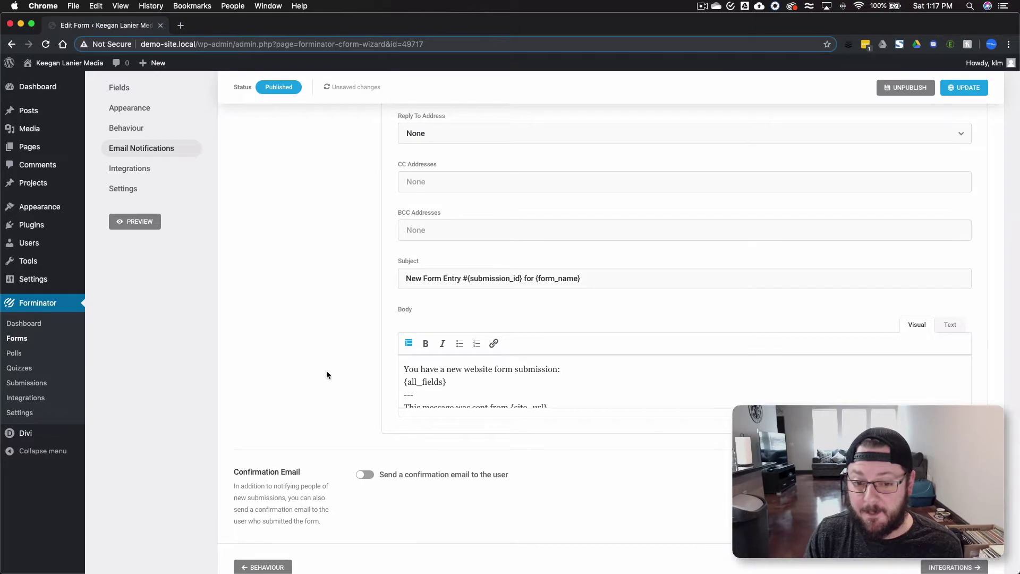
pyautogui.scroll(-1, 488, 383)
pyautogui.scroll(-3, 358, 285)
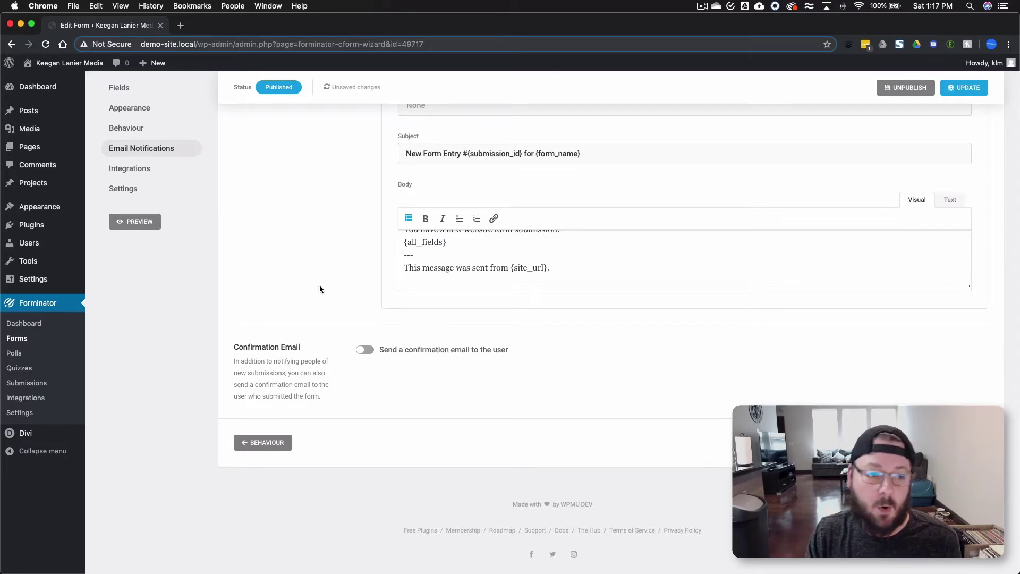
pyautogui.scroll(10, 320, 285)
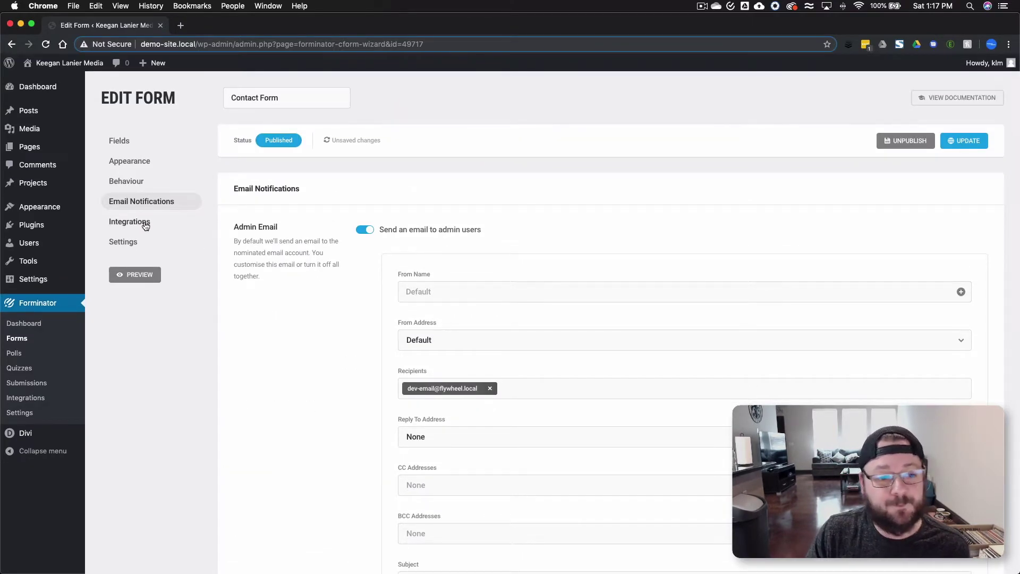
pyautogui.click(144, 223)
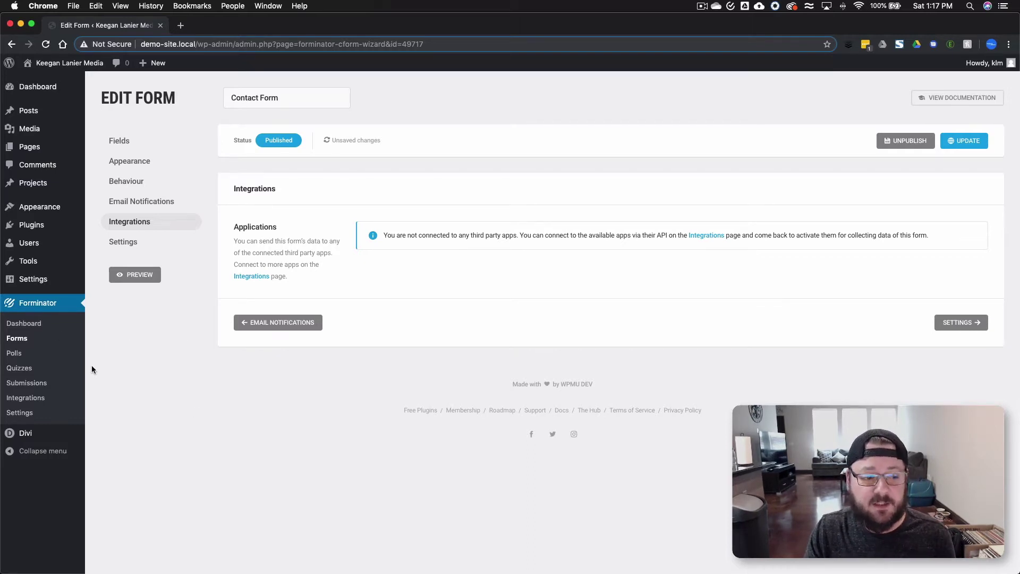
# Stay on the page at the Leave site prompt and update the published contact form.
pyautogui.click(24, 403)
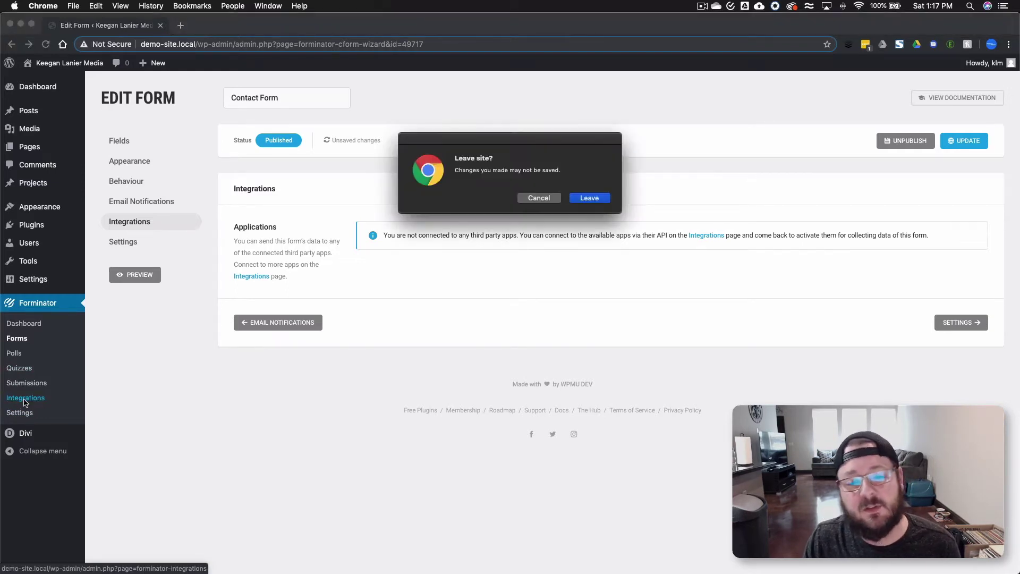
pyautogui.click(552, 199)
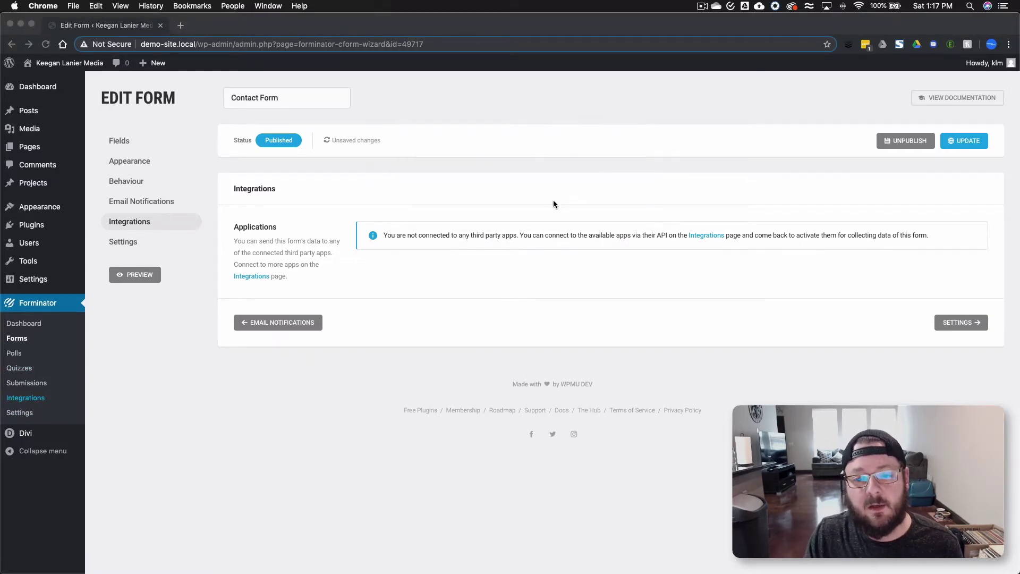
pyautogui.click(960, 142)
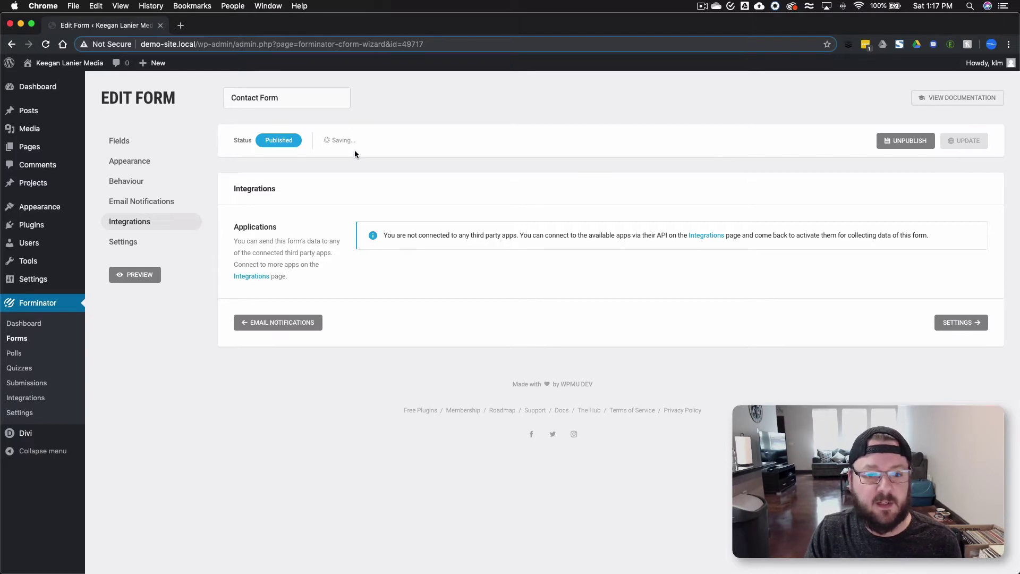
# Browse the Available Apps on Forminator's Integrations page, then switch to its API section.
pyautogui.click(42, 402)
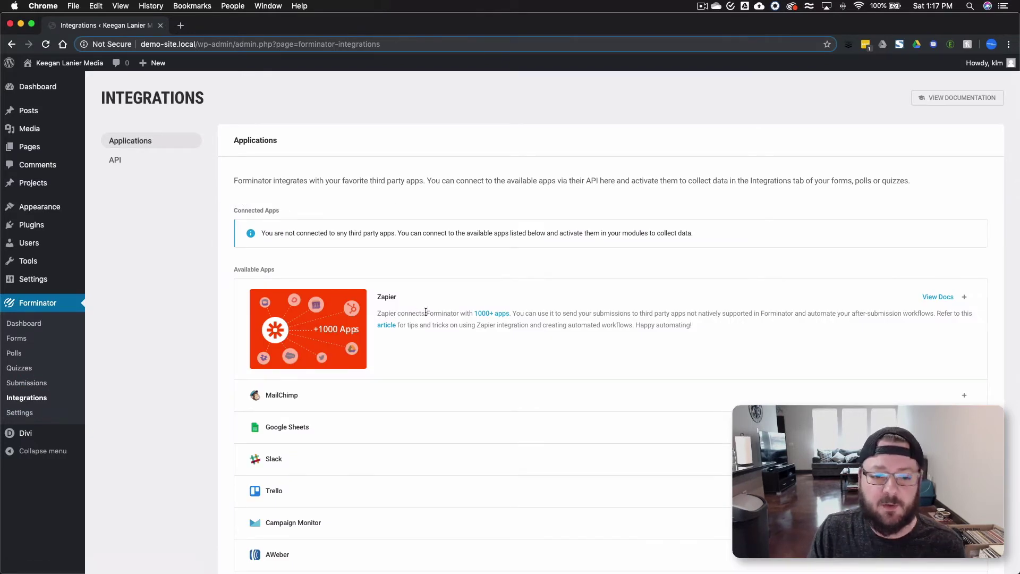
pyautogui.scroll(-3, 415, 250)
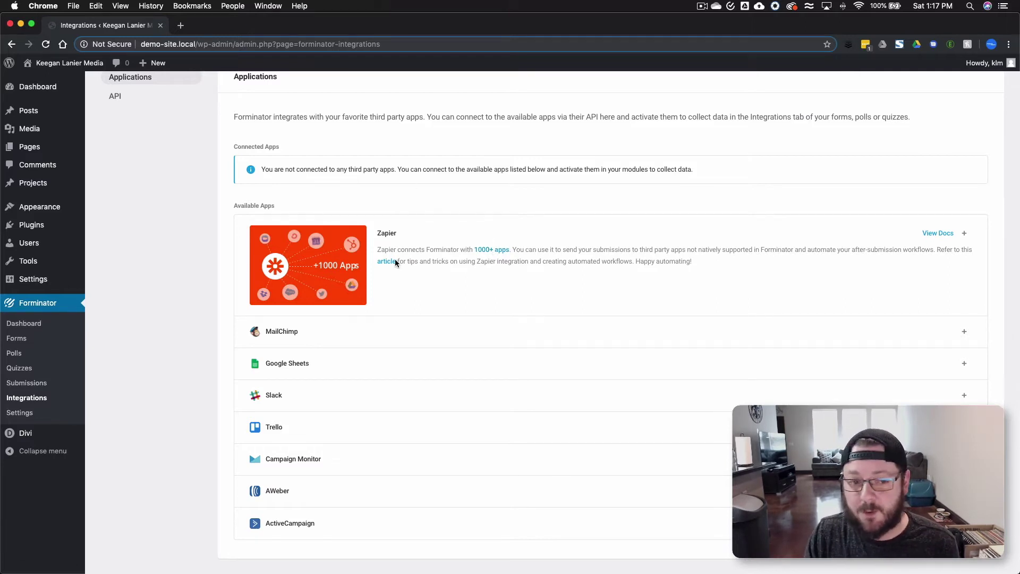
pyautogui.scroll(-3, 534, 314)
pyautogui.scroll(-1, 534, 318)
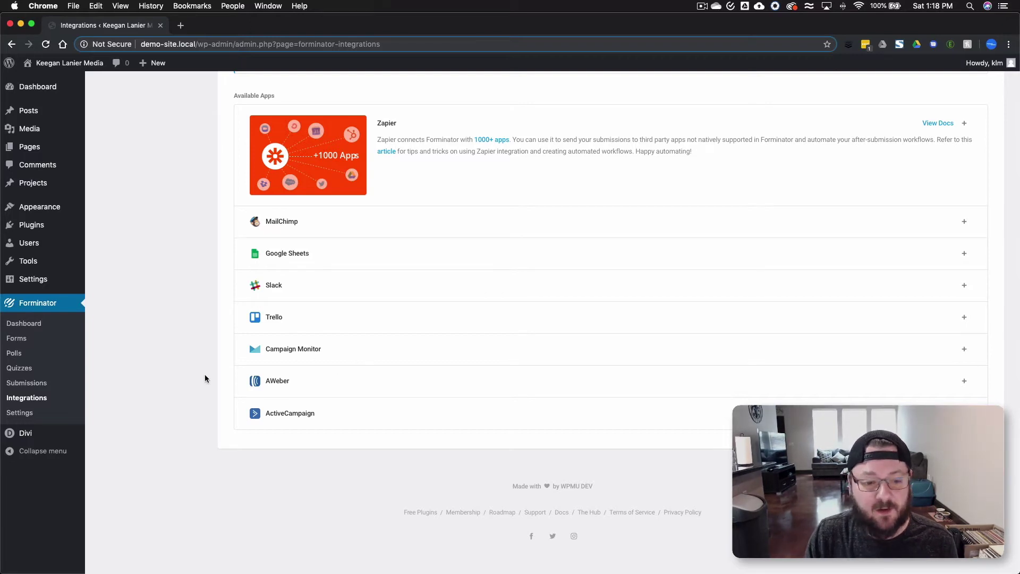
pyautogui.scroll(5, 387, 351)
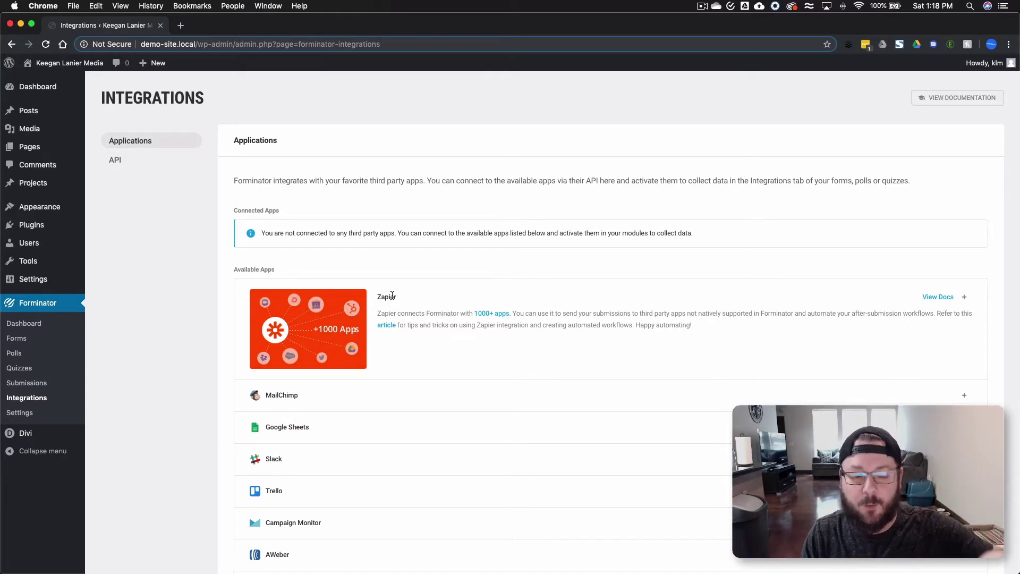
pyautogui.scroll(-2, 226, 322)
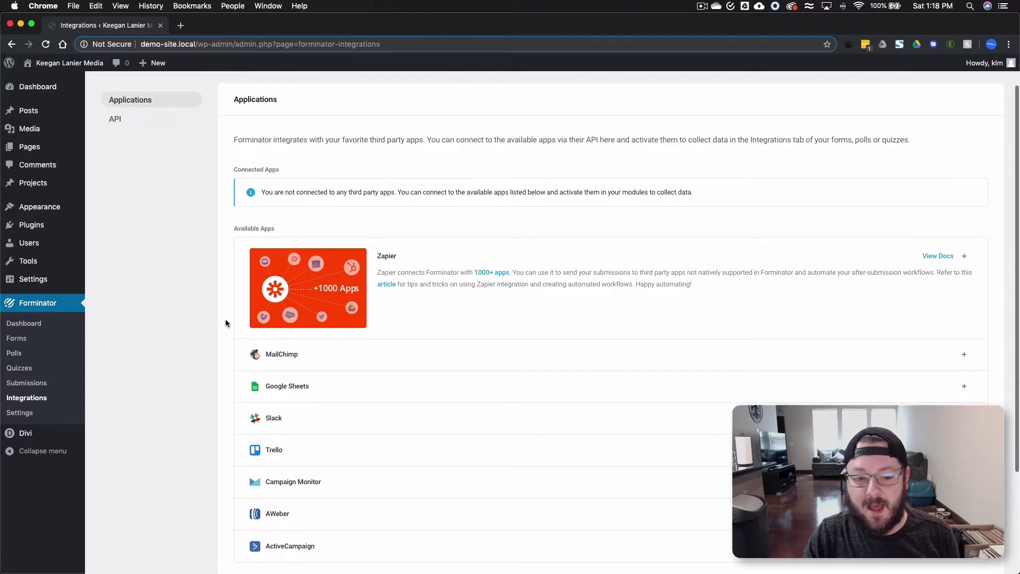
pyautogui.scroll(-3, 229, 325)
pyautogui.scroll(3, 321, 308)
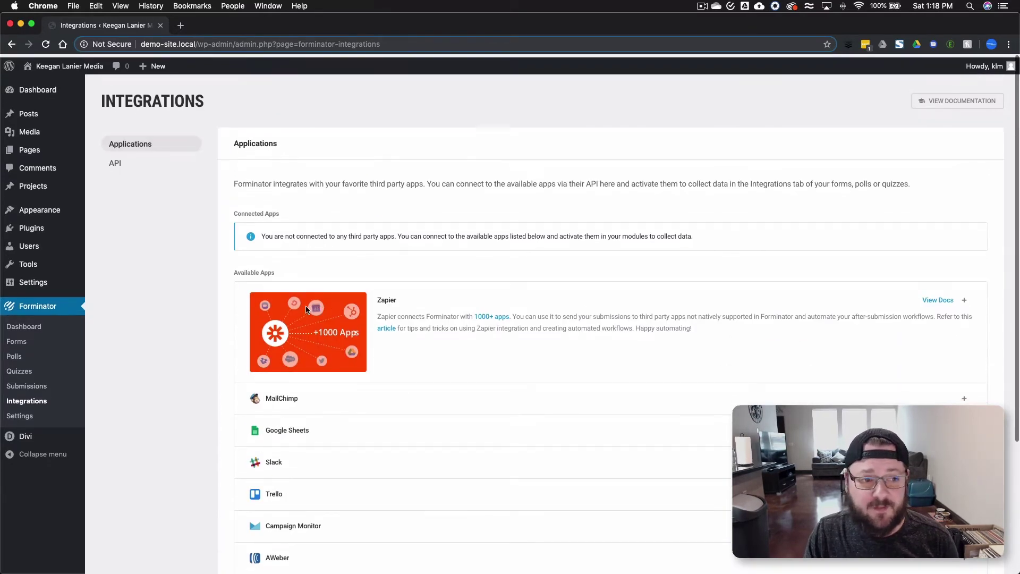
pyautogui.click(115, 159)
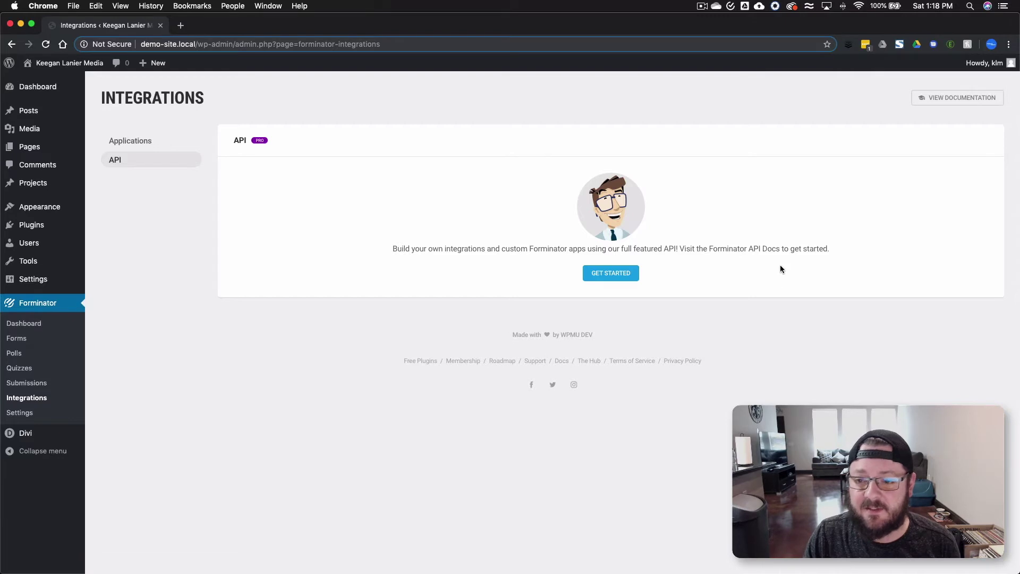
# Highlight the Forminator API Docs mention on the API PRO panel, then go to Forminator Submissions.
pyautogui.moveTo(710, 249); pyautogui.dragTo(779, 249)
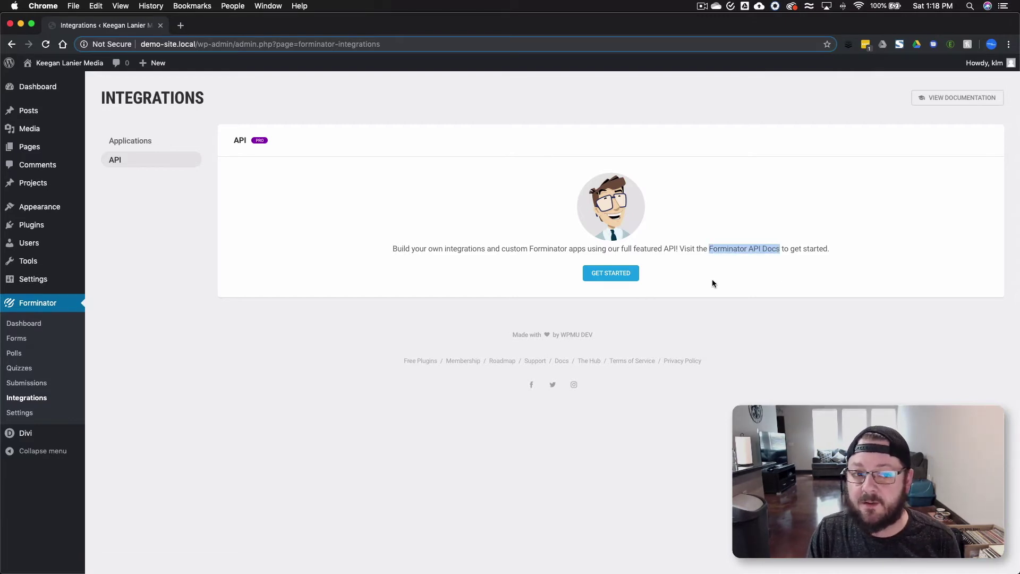
pyautogui.click(227, 142)
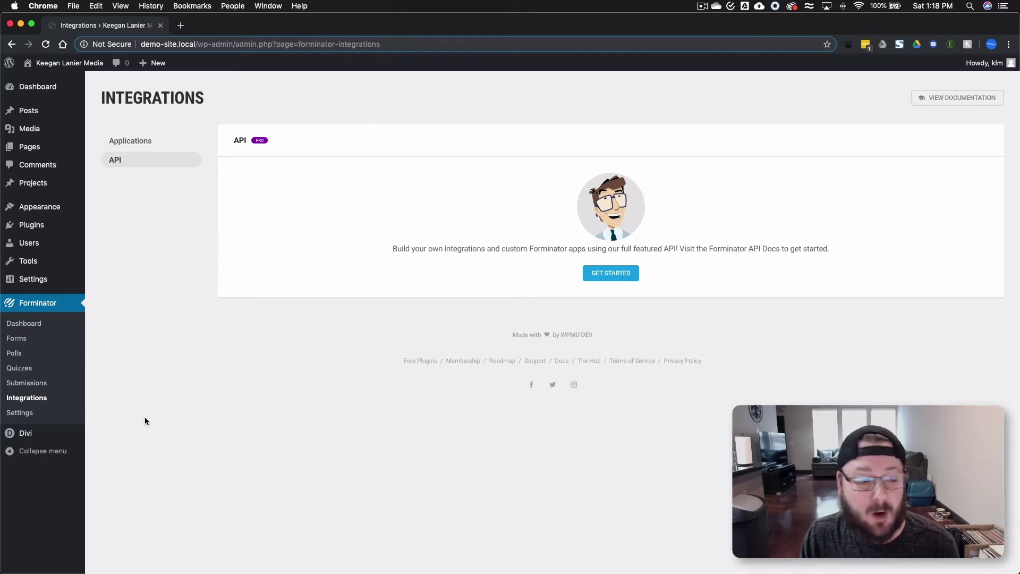
pyautogui.click(38, 384)
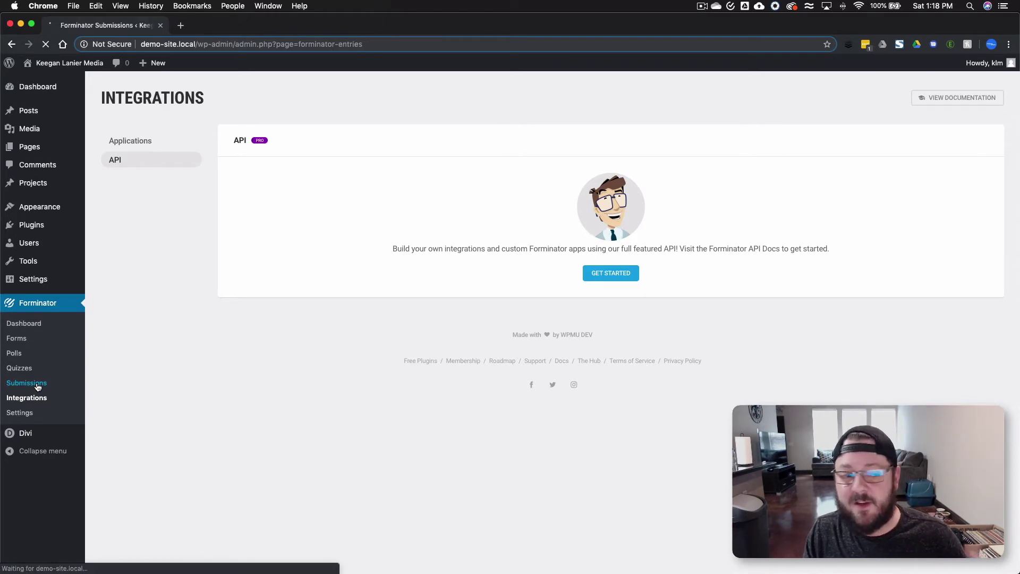